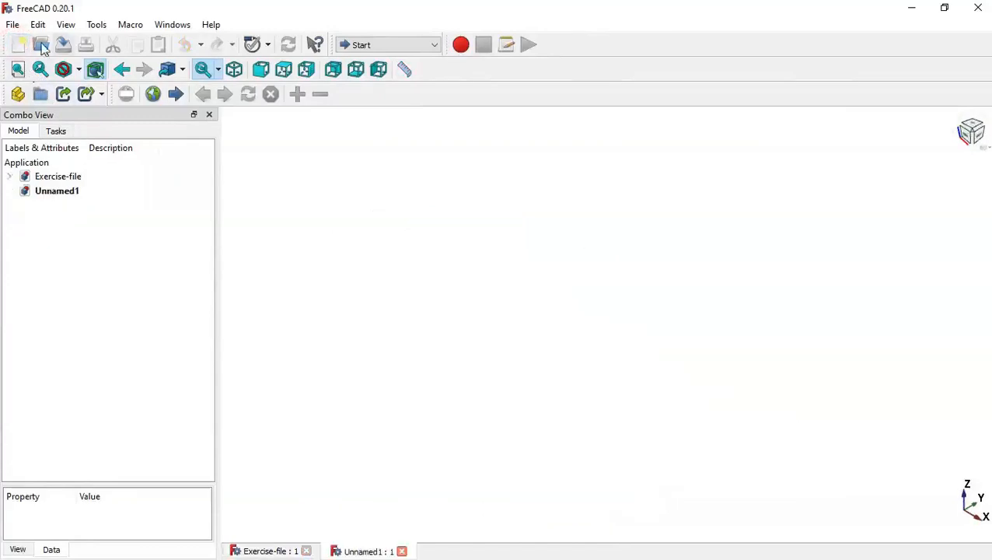
Step: Switch to the Part Design workbench, create a body and start a sketch on the XY plane
{"action": "left_click", "coordinate": [365, 45]}
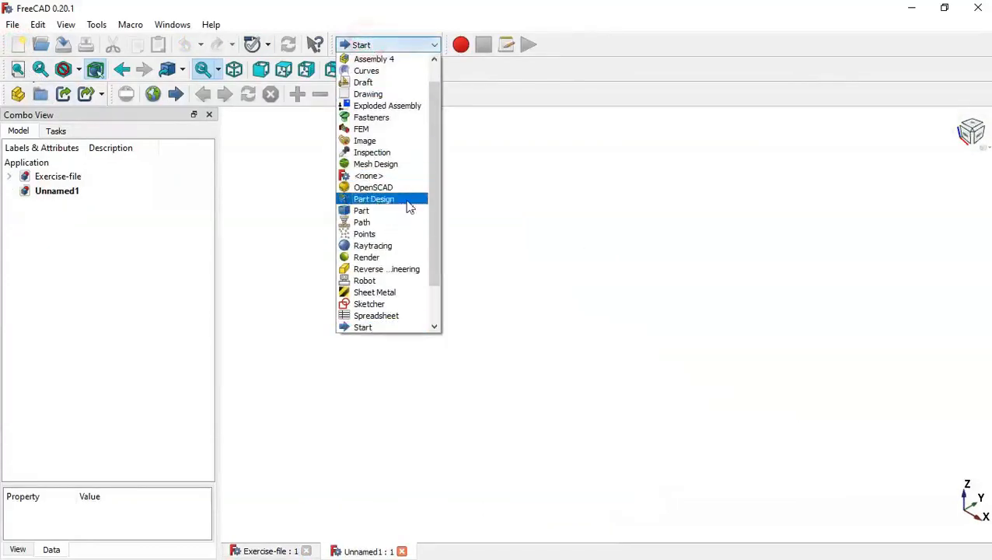
{"action": "left_click", "coordinate": [388, 199]}
{"action": "left_click", "coordinate": [95, 179]}
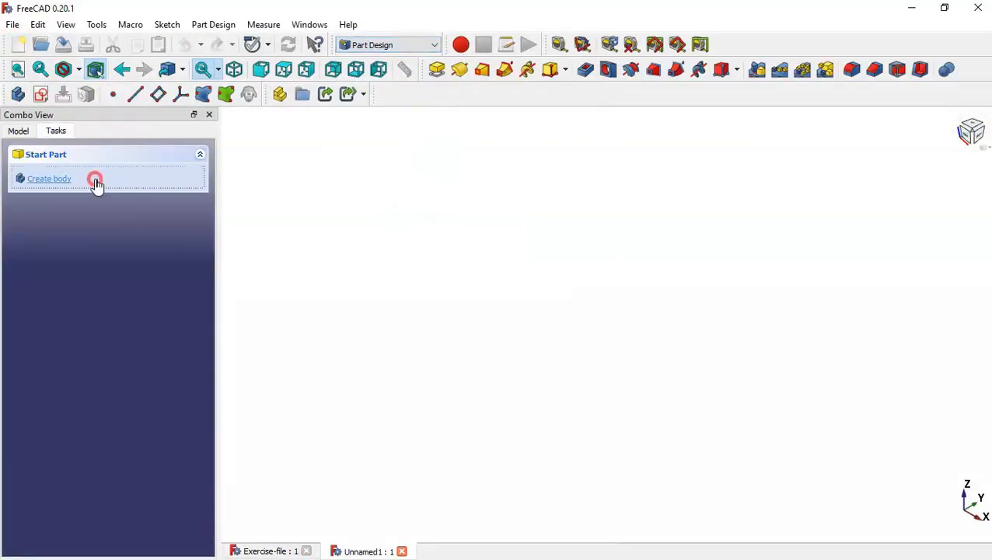
{"action": "left_click", "coordinate": [51, 178]}
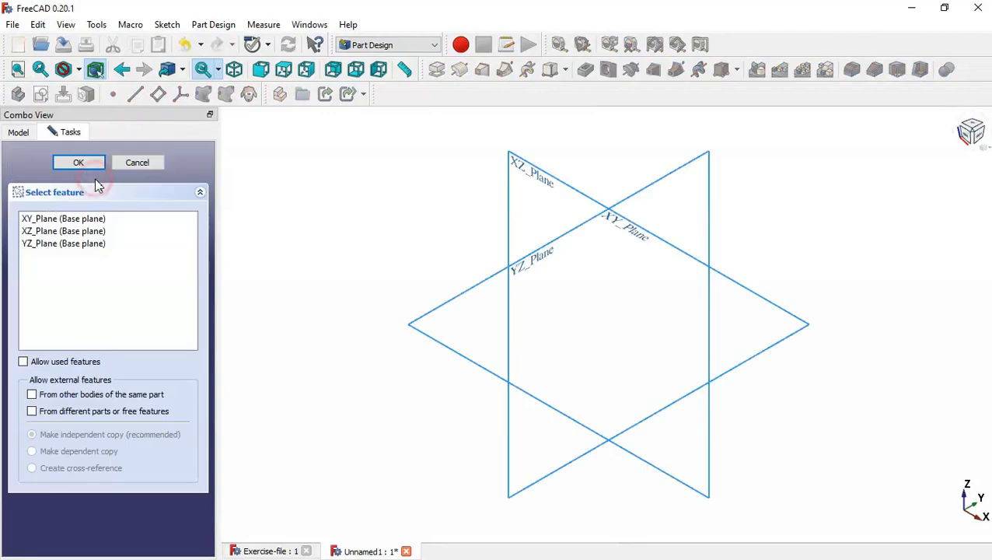
{"action": "left_click", "coordinate": [632, 235]}
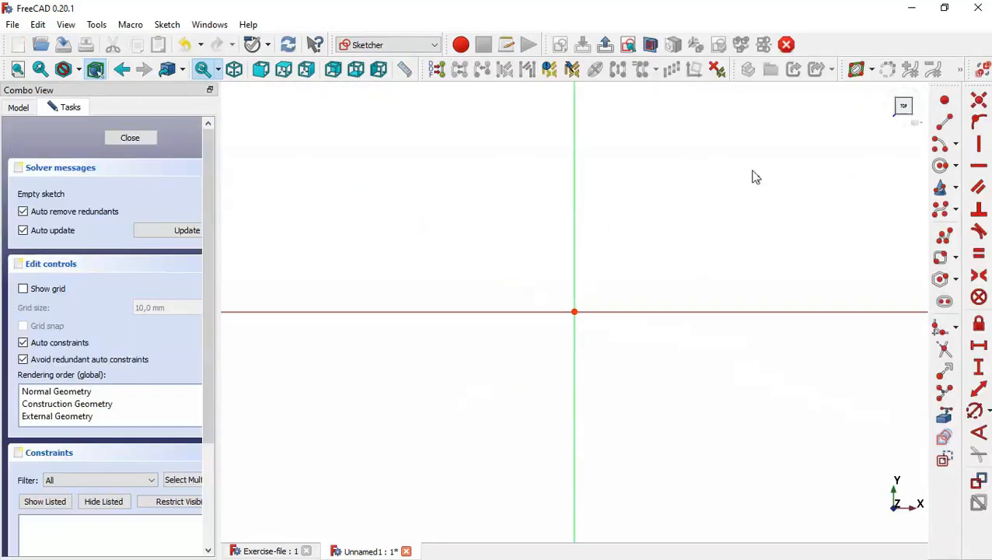
Step: Draw a rounded rectangle wider than it is tall, enclosing the sketch origin
{"action": "left_click", "coordinate": [958, 262]}
{"action": "left_click", "coordinate": [881, 289]}
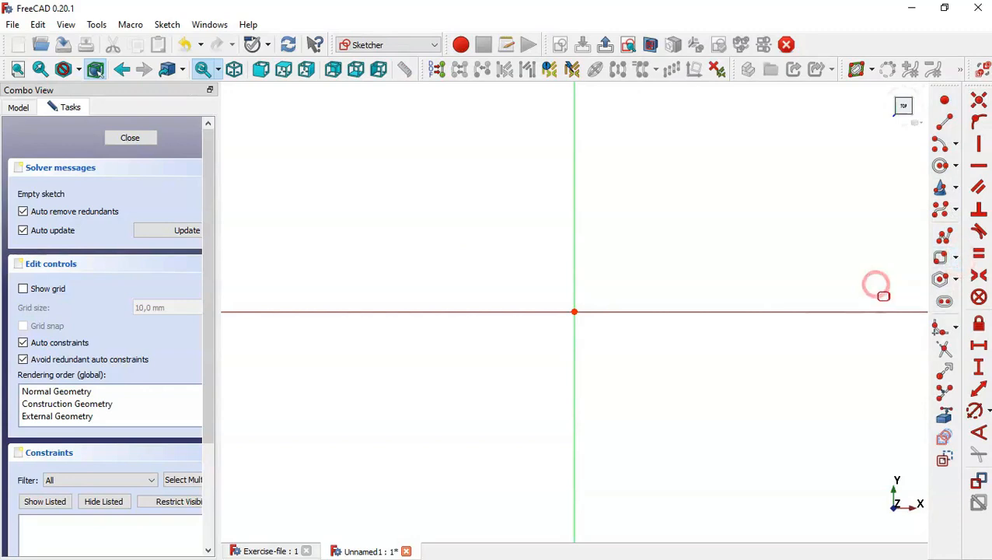
{"action": "left_click", "coordinate": [274, 161]}
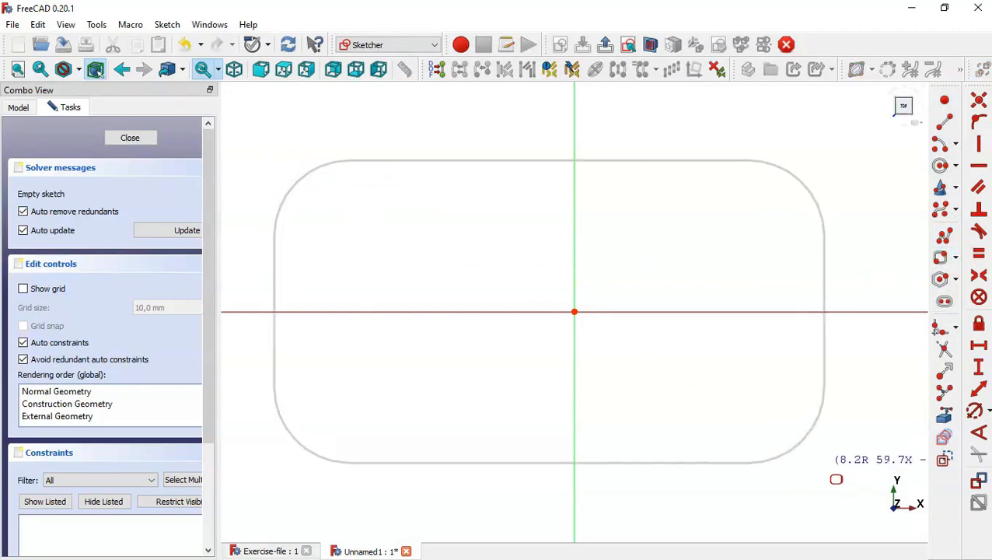
{"action": "left_click", "coordinate": [877, 505]}
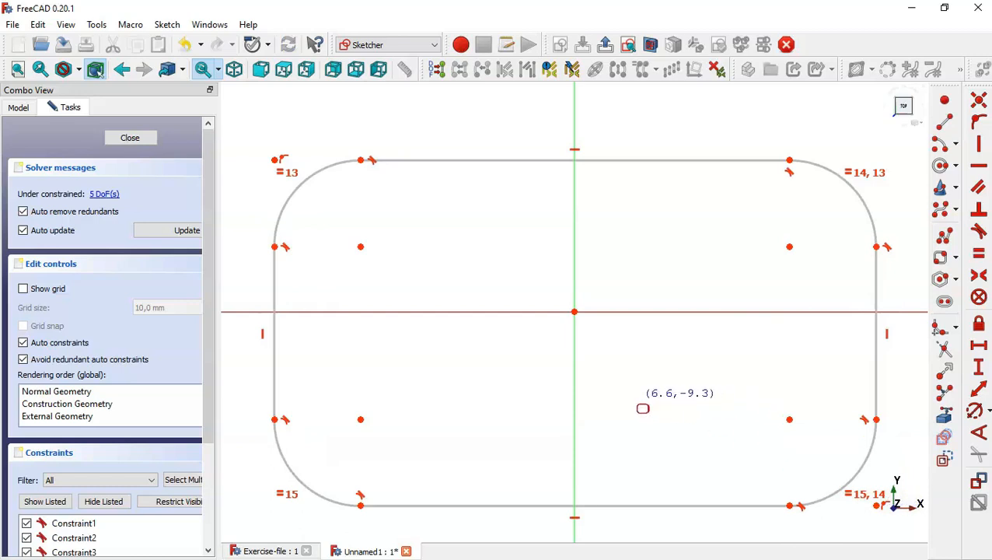
Step: Make two diagonally opposite corner arc centres of the rounded rectangle symmetric about the origin
{"action": "left_click", "coordinate": [979, 276]}
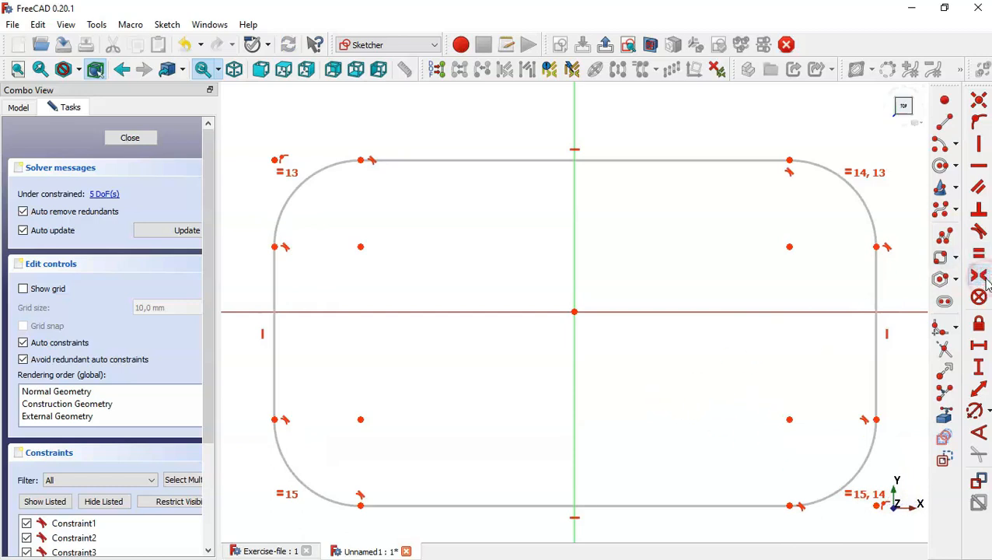
{"action": "left_click", "coordinate": [790, 420]}
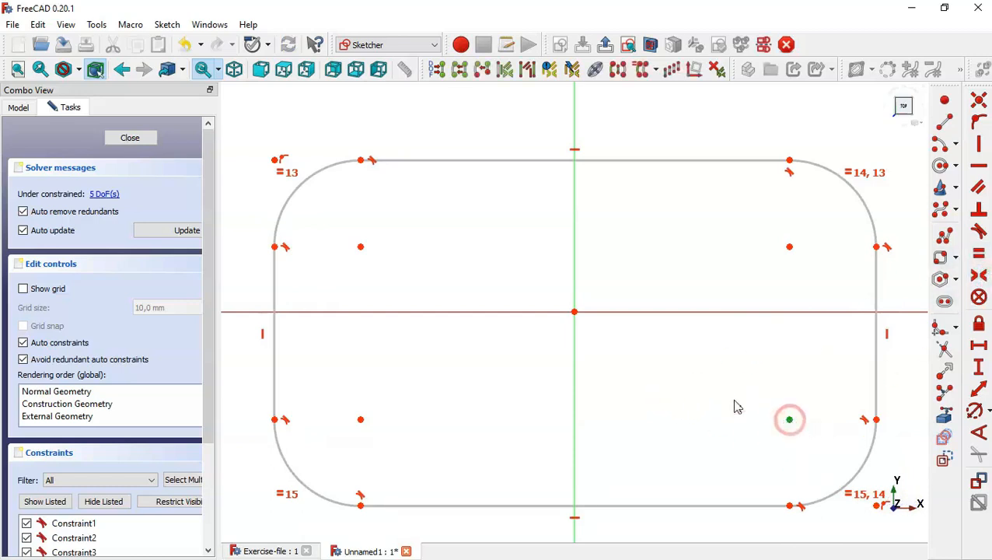
{"action": "left_click", "coordinate": [360, 247]}
{"action": "left_click", "coordinate": [574, 311]}
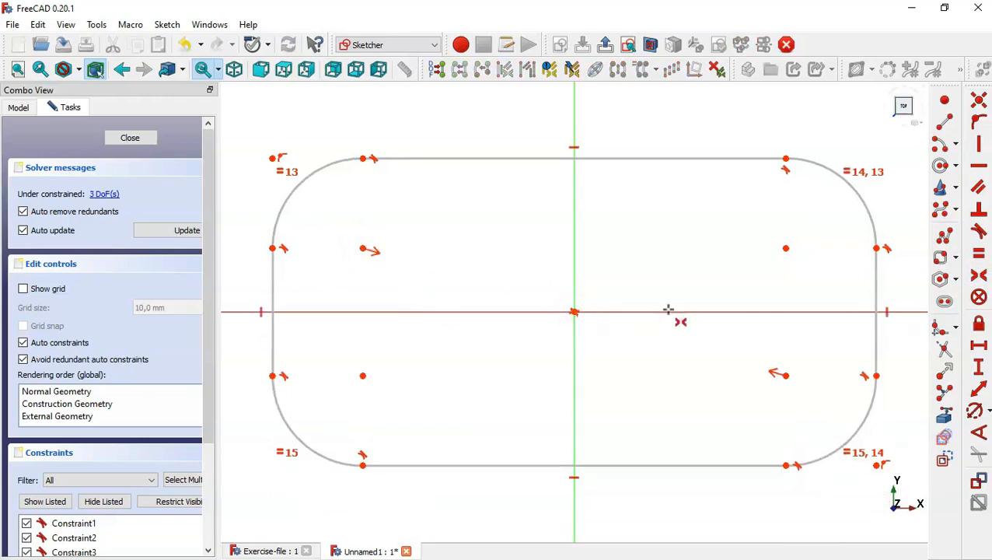
Step: Check the dimensions in the Exercise-file document, then constrain the rounded rectangle's corner radius to 10 mm
{"action": "scroll", "coordinate": [665, 311], "scroll_direction": "down", "scroll_amount": 4}
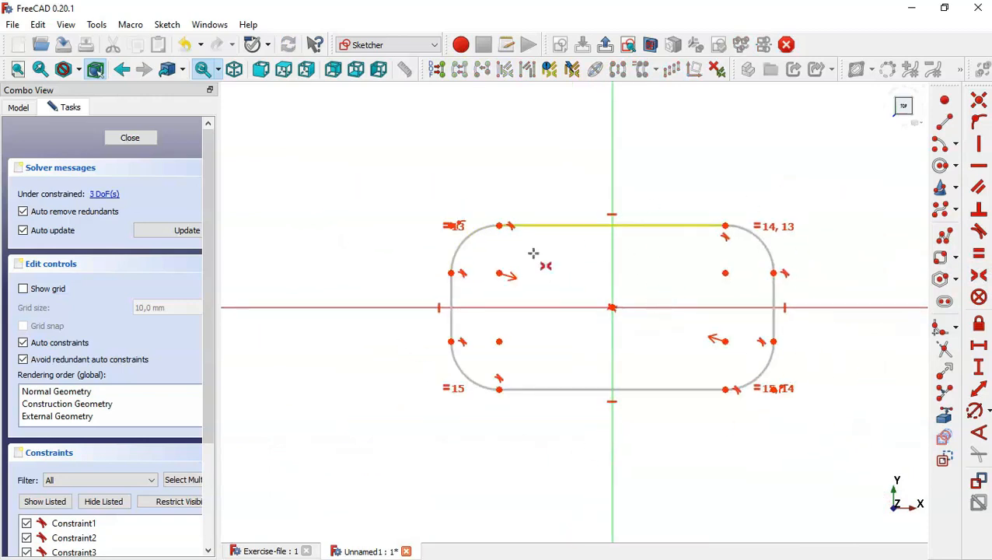
{"action": "left_click", "coordinate": [276, 550]}
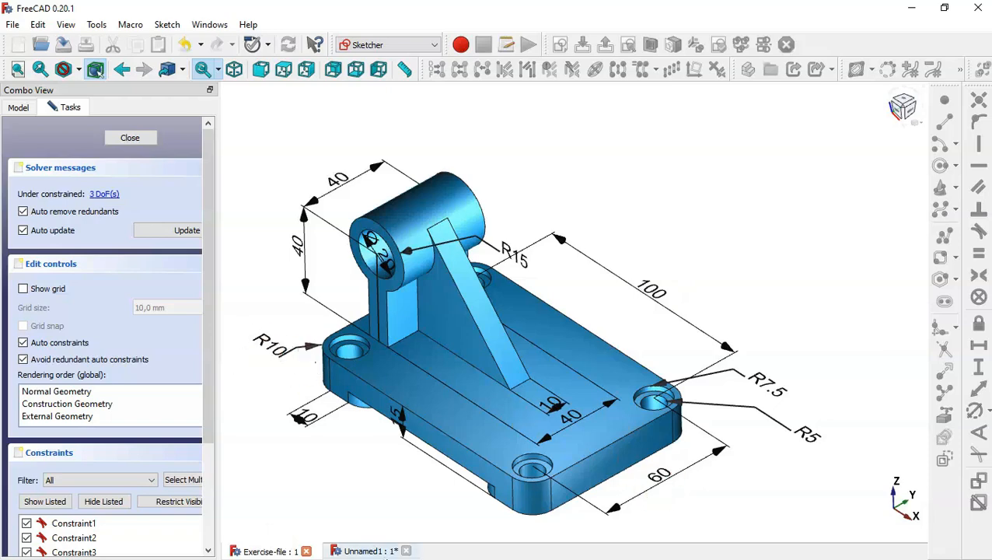
{"action": "left_click", "coordinate": [365, 551]}
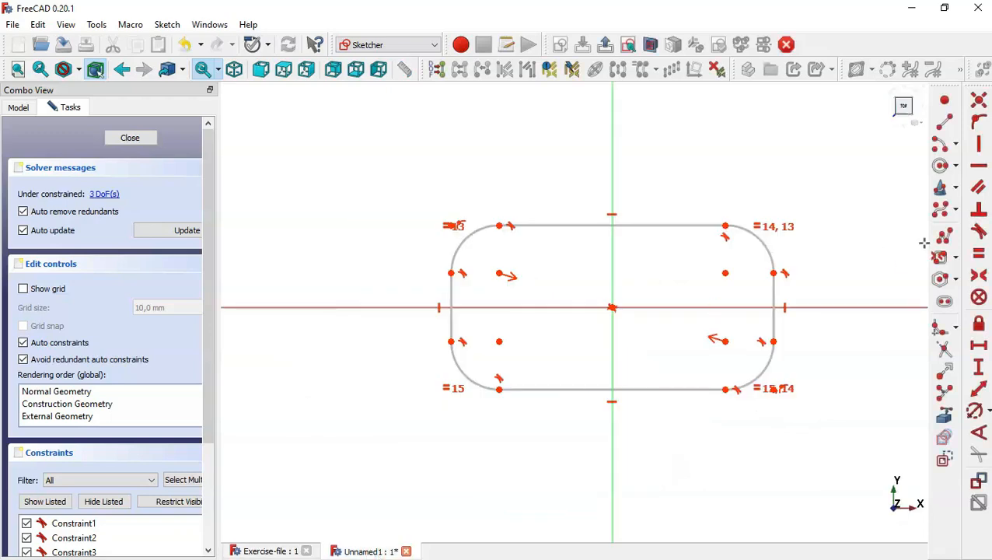
{"action": "left_click", "coordinate": [975, 412]}
{"action": "left_click", "coordinate": [762, 245]}
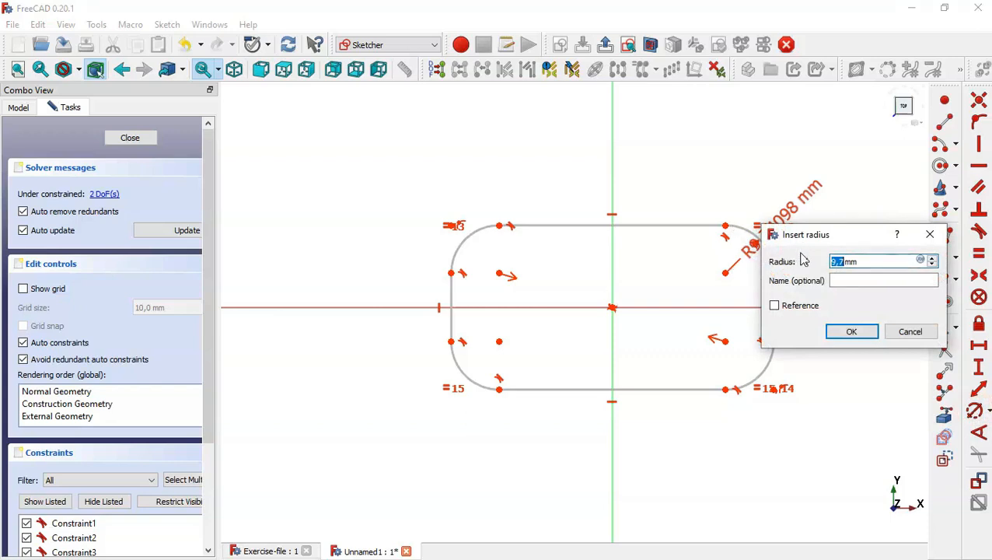
{"action": "type", "text": "10"}
{"action": "key", "text": "Return"}
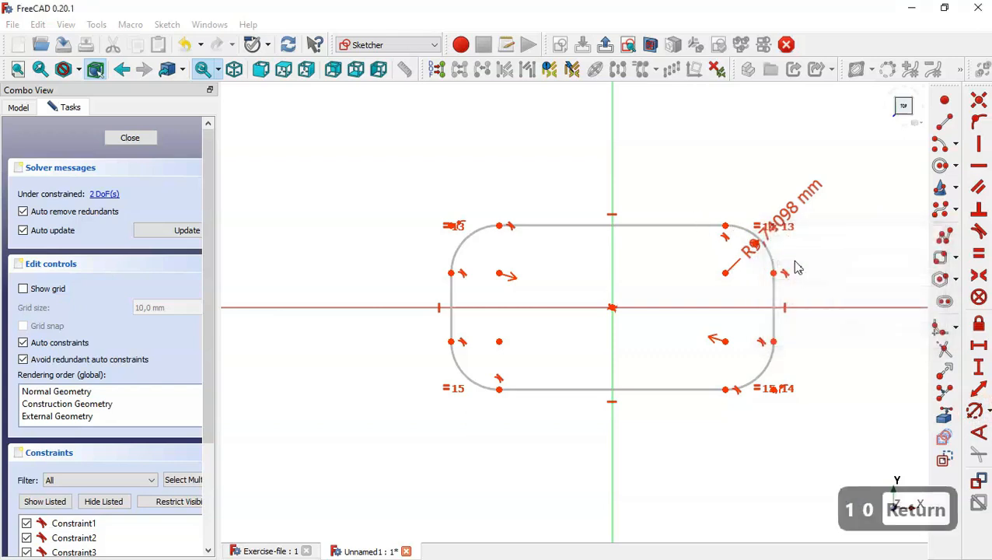
Step: Constrain the horizontal length of the rectangle's upper straight edge to 100 mm
{"action": "left_click", "coordinate": [979, 345]}
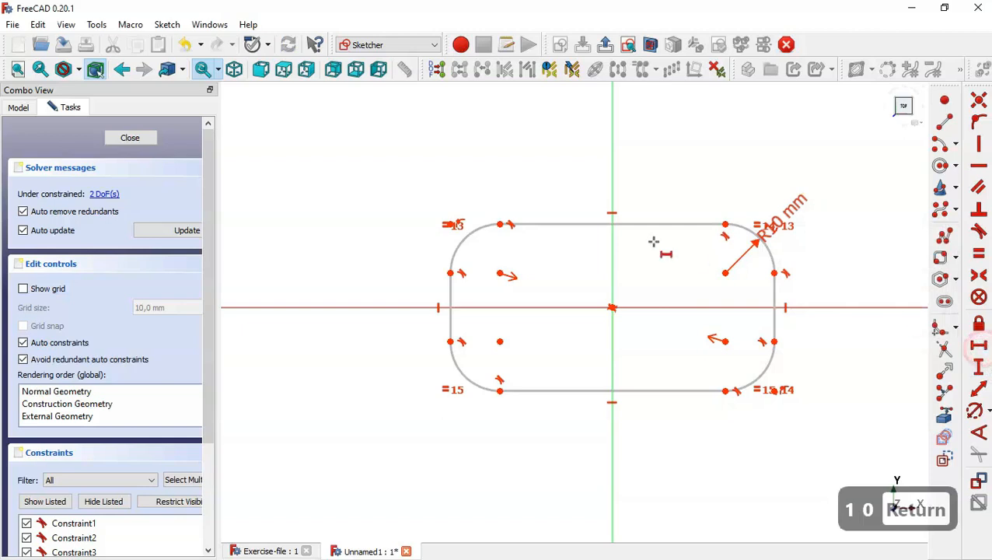
{"action": "left_click", "coordinate": [653, 226]}
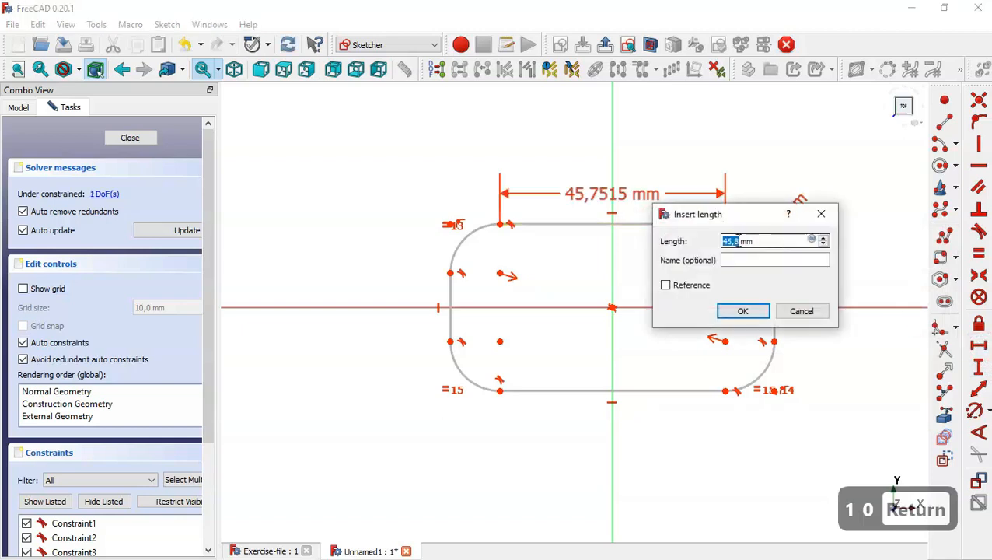
{"action": "type", "text": "100"}
{"action": "key", "text": "Return"}
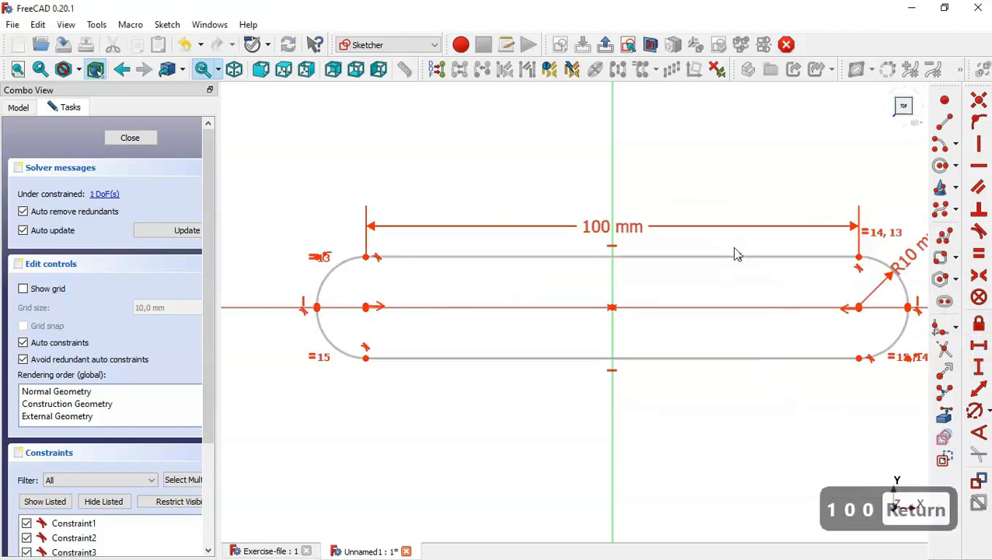
{"action": "left_click", "coordinate": [979, 348]}
{"action": "left_click", "coordinate": [365, 258]}
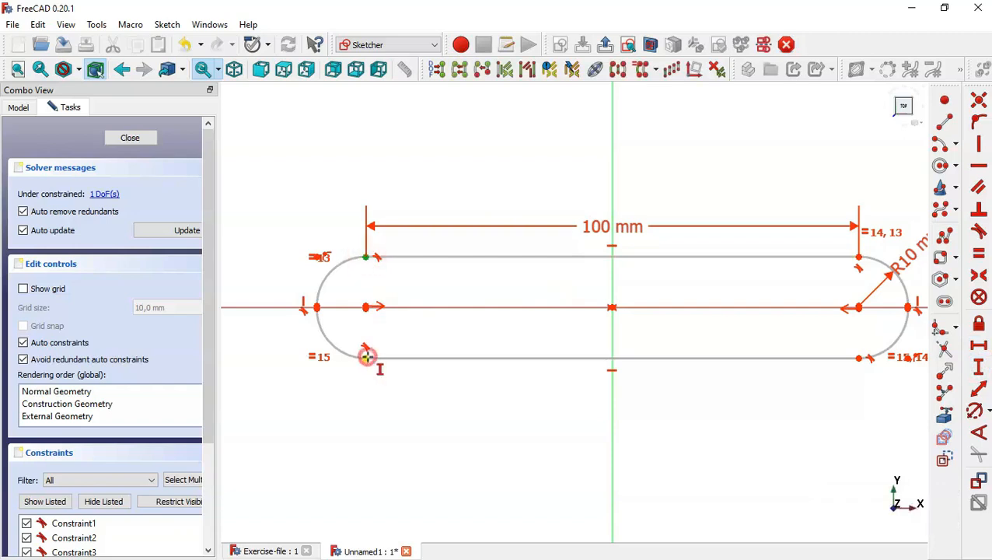
{"action": "left_click", "coordinate": [366, 357]}
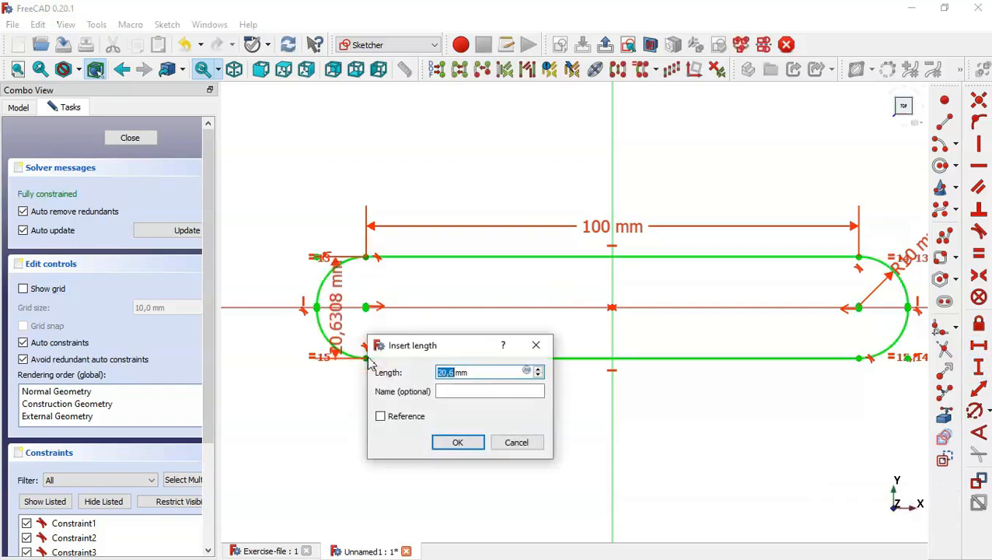
{"action": "left_click", "coordinate": [537, 345]}
Step: Constrain the vertical length of the rectangle's left straight edge to 60 mm and close the sketch
{"action": "scroll", "coordinate": [315, 307], "scroll_direction": "up", "scroll_amount": 6}
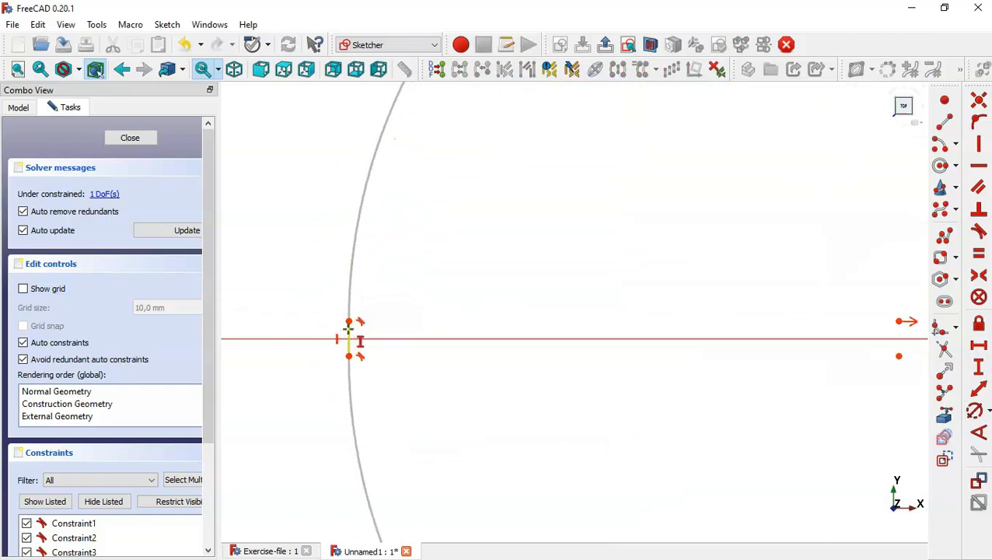
{"action": "left_click", "coordinate": [349, 322]}
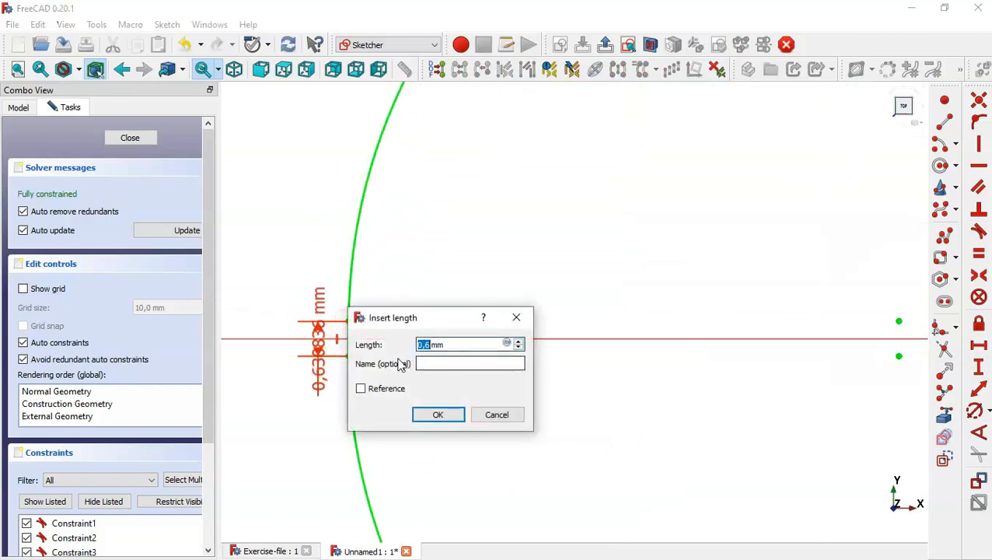
{"action": "type", "text": "60"}
{"action": "key", "text": "Return"}
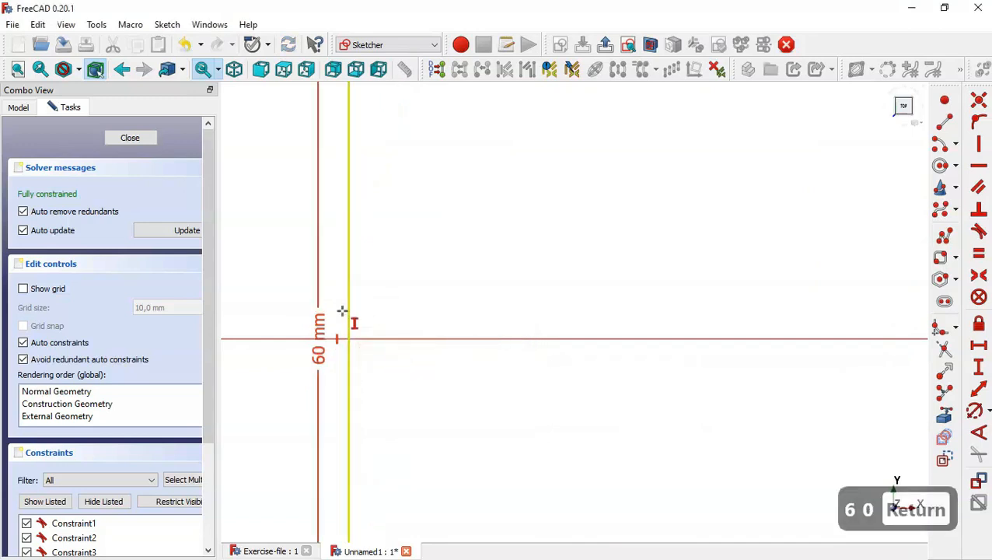
{"action": "scroll", "coordinate": [352, 321], "scroll_direction": "down", "scroll_amount": 10}
{"action": "scroll", "coordinate": [352, 322], "scroll_direction": "up", "scroll_amount": 8}
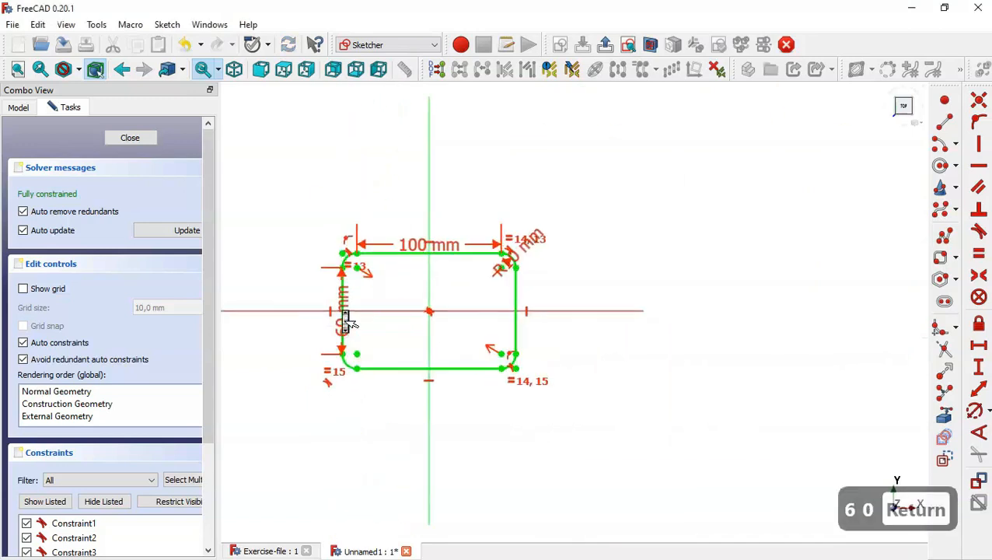
{"action": "left_click", "coordinate": [146, 138]}
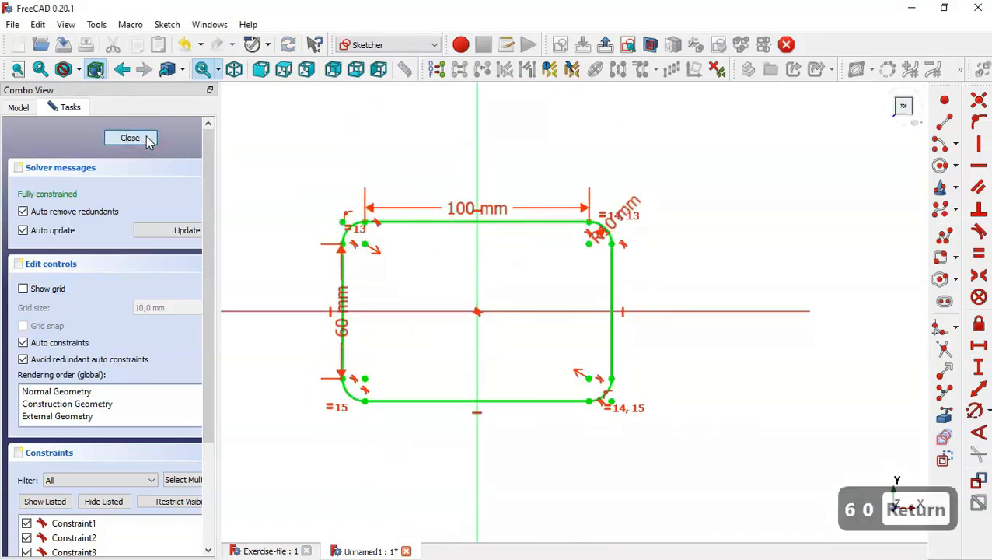
Step: Pad the rounded rectangle sketch 10 mm to form the base plate
{"action": "key", "text": "Home"}
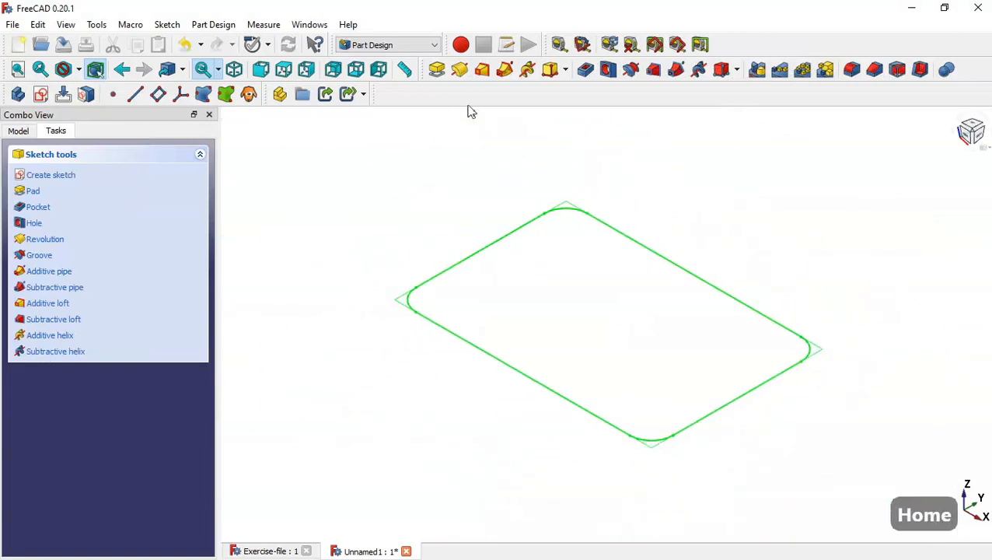
{"action": "left_click", "coordinate": [437, 70]}
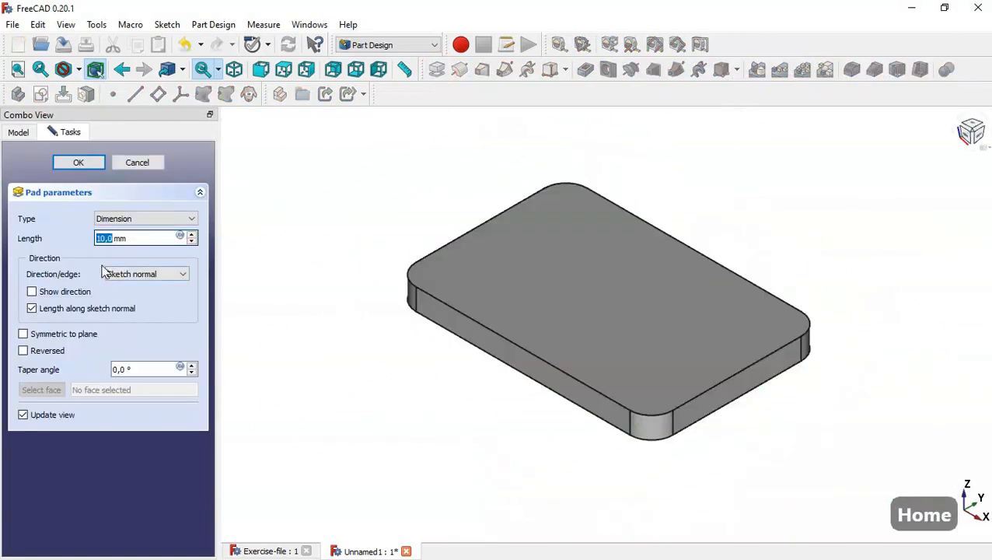
{"action": "left_click", "coordinate": [81, 163]}
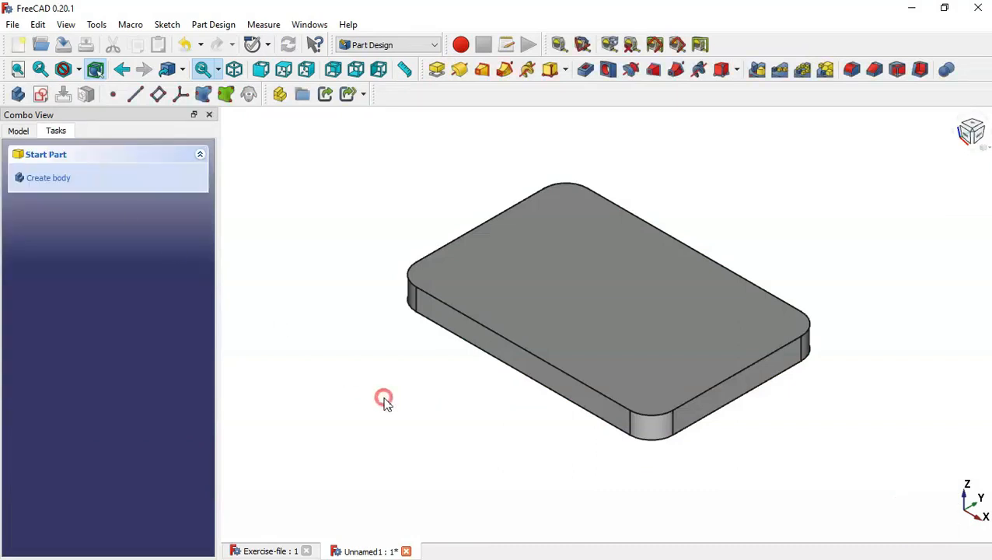
Step: Start a new sketch on the bottom face of the base plate
{"action": "middle_click_drag", "start_coordinate": [383, 398], "coordinate": [552, 284]}
{"action": "left_click", "coordinate": [602, 310]}
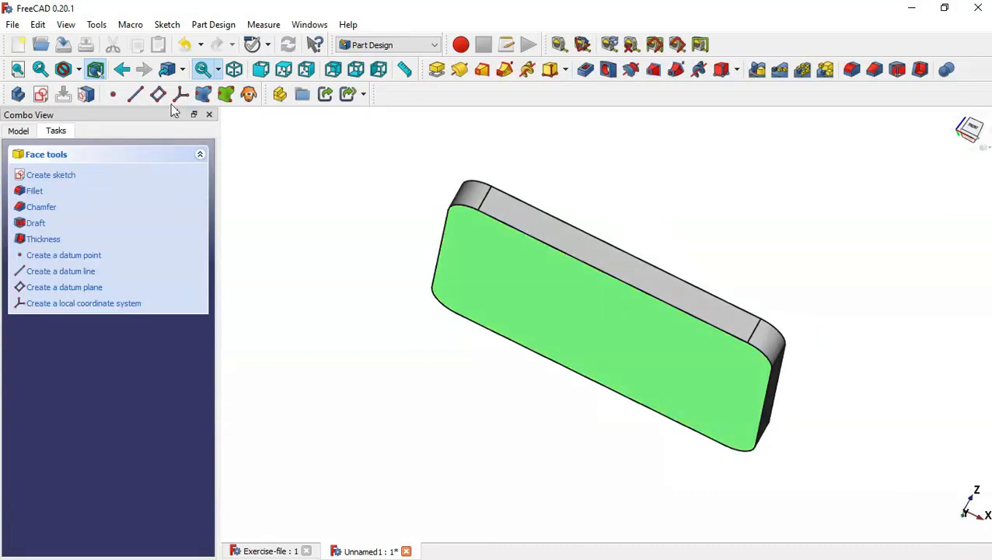
{"action": "left_click", "coordinate": [48, 93]}
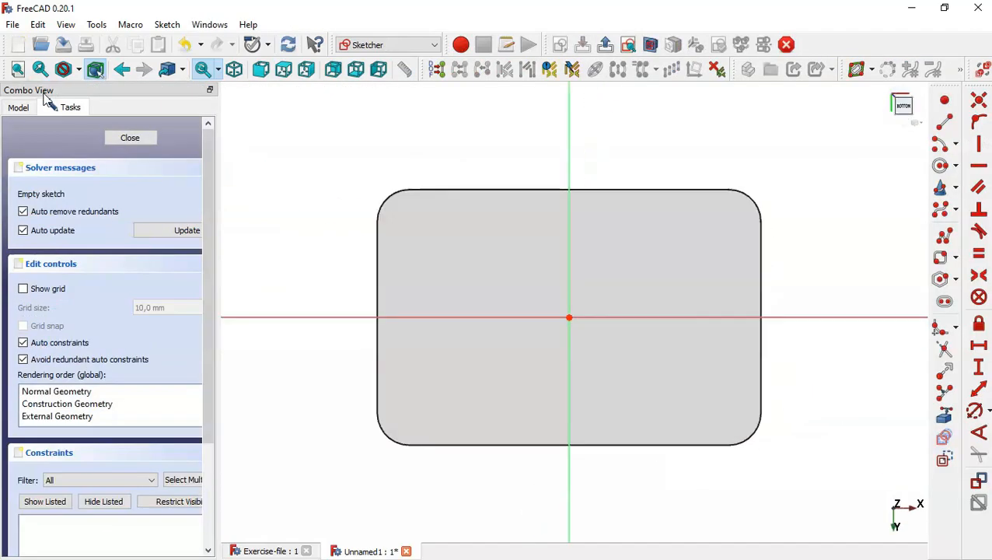
Step: Reference the plate's two short side edges and the two upper corner arcs as external geometry
{"action": "left_click", "coordinate": [944, 413]}
{"action": "left_click", "coordinate": [754, 201]}
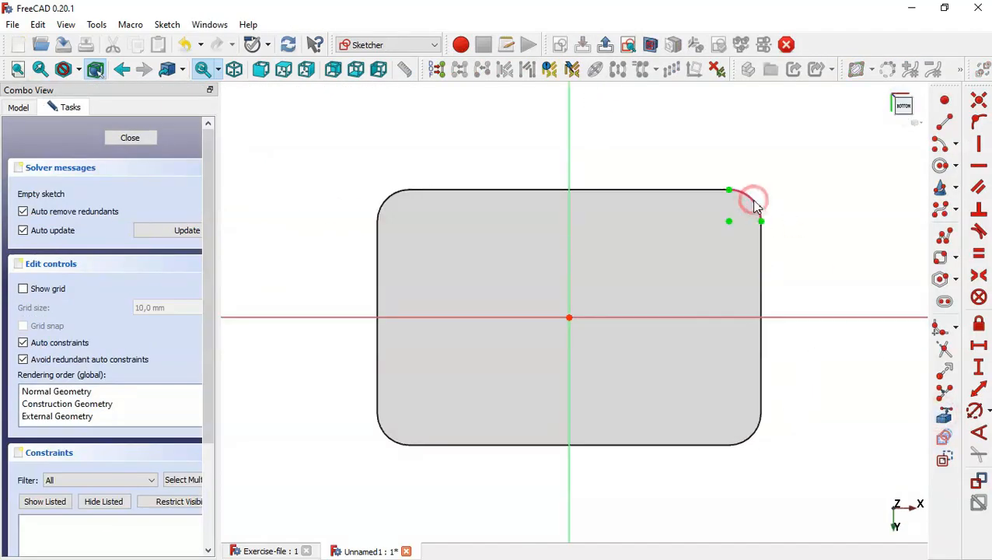
{"action": "left_click", "coordinate": [762, 337]}
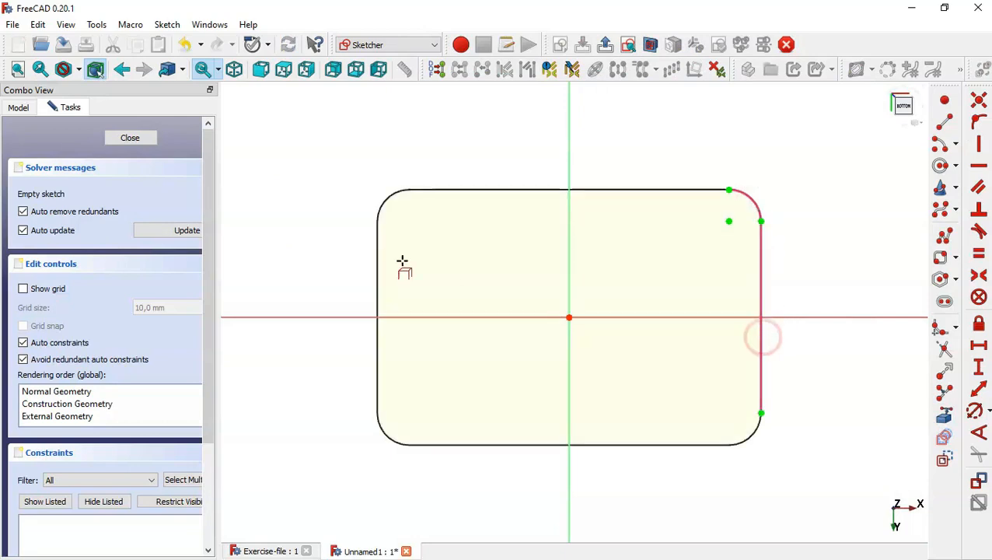
{"action": "left_click", "coordinate": [376, 265]}
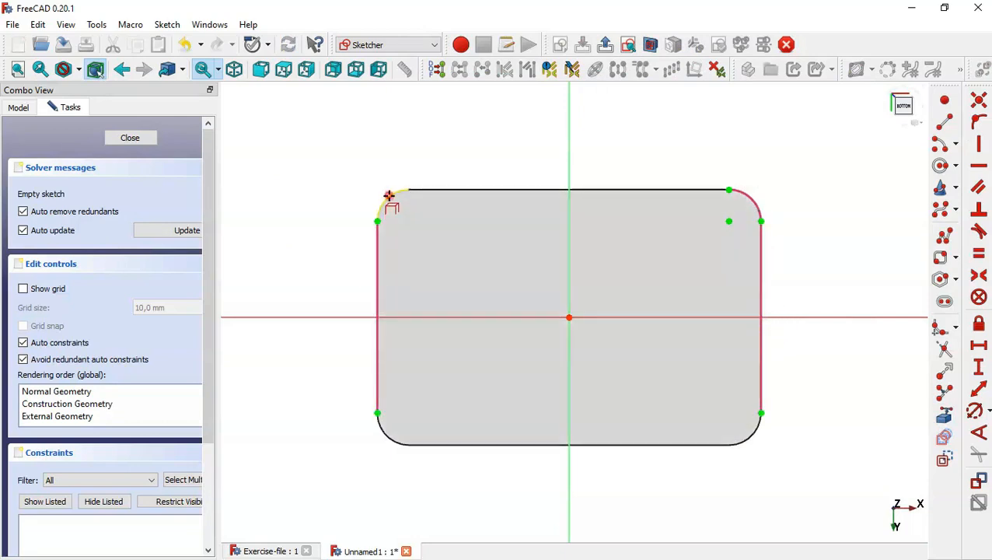
{"action": "left_click", "coordinate": [387, 199]}
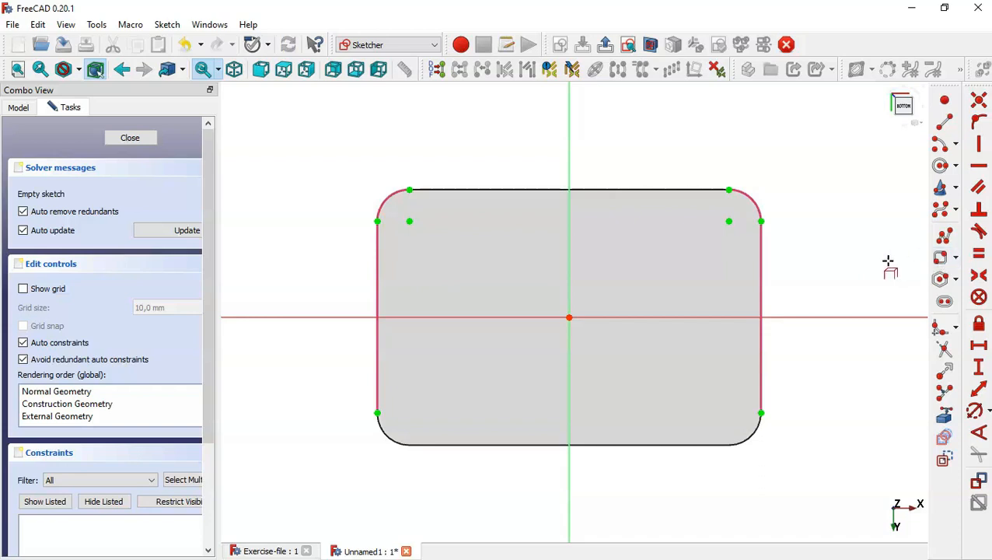
Step: Sketch a tall rounded rectangle within the plate's right end and another about 28 by 47 mm within its left end
{"action": "left_click", "coordinate": [941, 258]}
{"action": "left_click", "coordinate": [656, 211]}
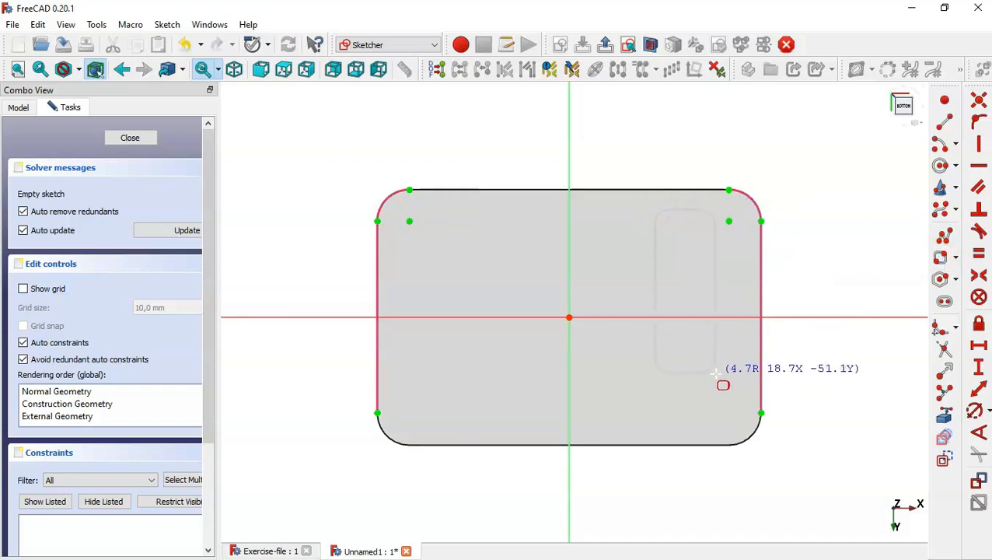
{"action": "left_click", "coordinate": [719, 387]}
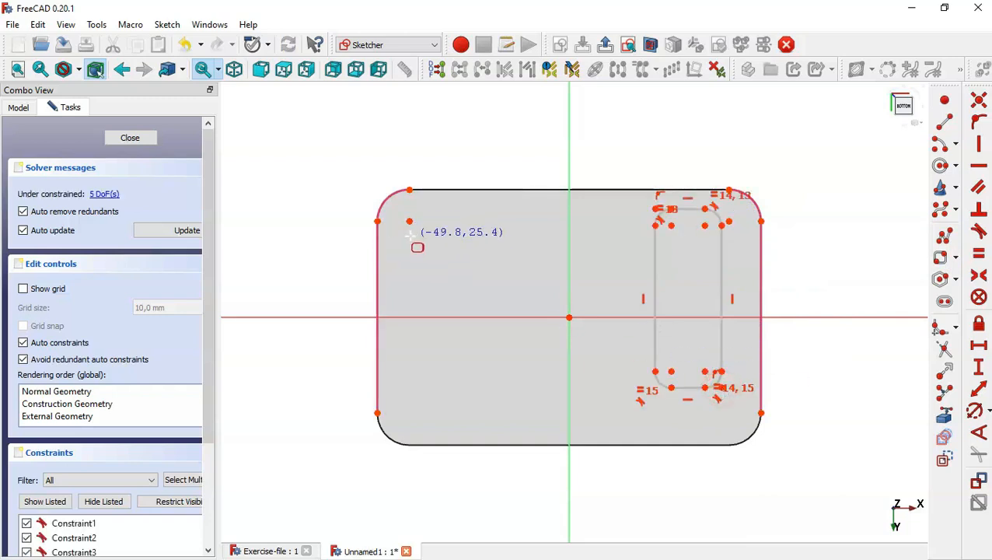
{"action": "left_click", "coordinate": [410, 232]}
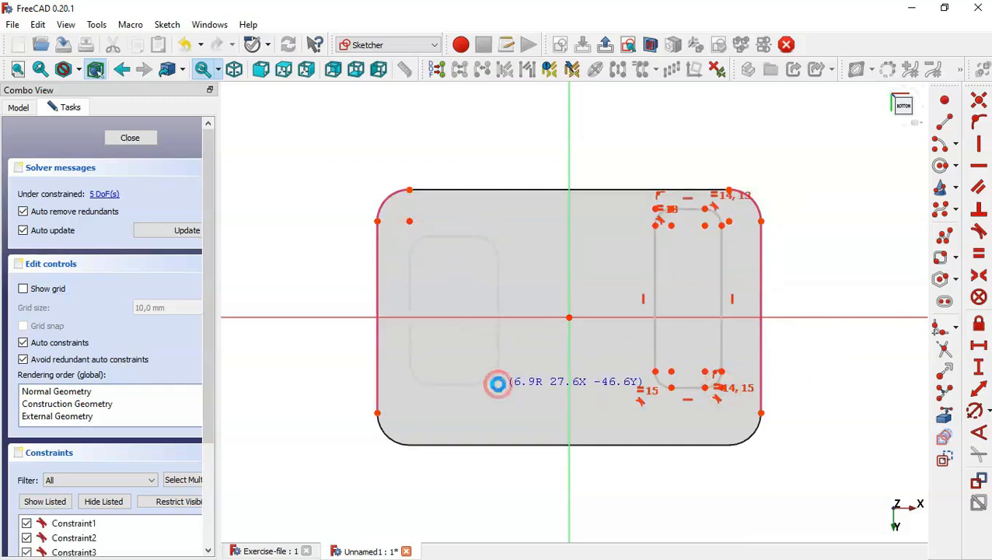
{"action": "left_click", "coordinate": [498, 384]}
{"action": "key", "text": "Escape"}
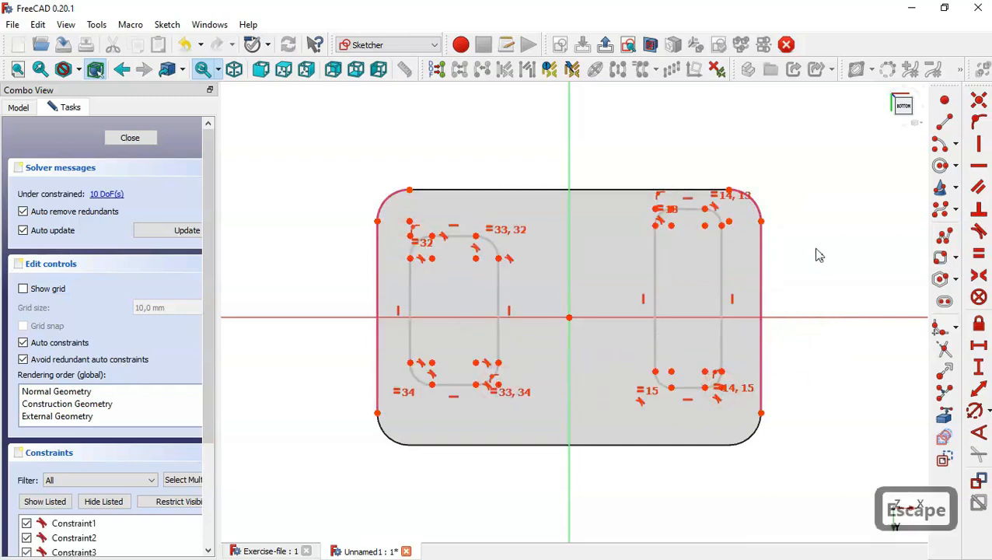
Step: Constrain the two rounded rectangles' top edges, facing vertical edges and upper-right corner arcs as equal
{"action": "left_click", "coordinate": [981, 255]}
{"action": "left_click", "coordinate": [690, 209]}
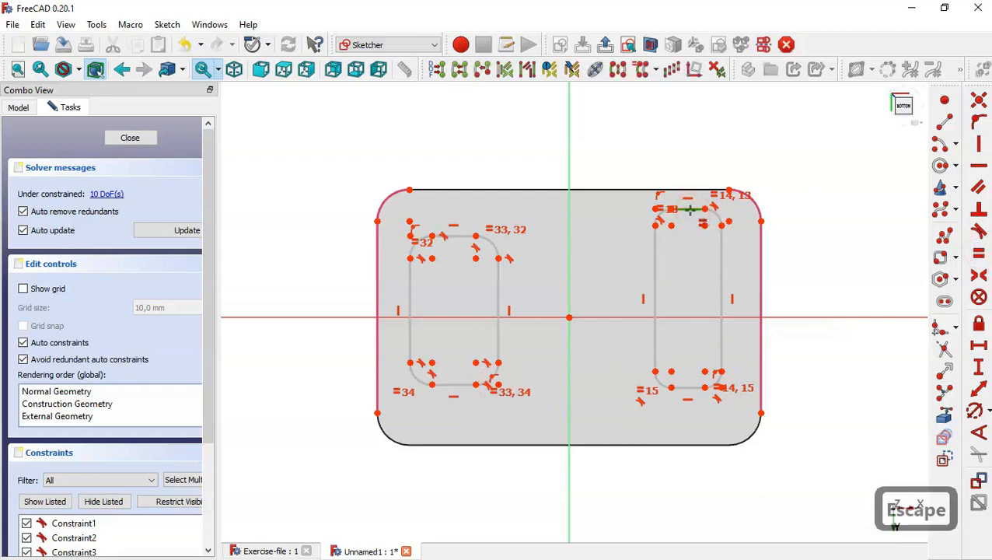
{"action": "left_click", "coordinate": [465, 235]}
{"action": "left_click", "coordinate": [498, 284]}
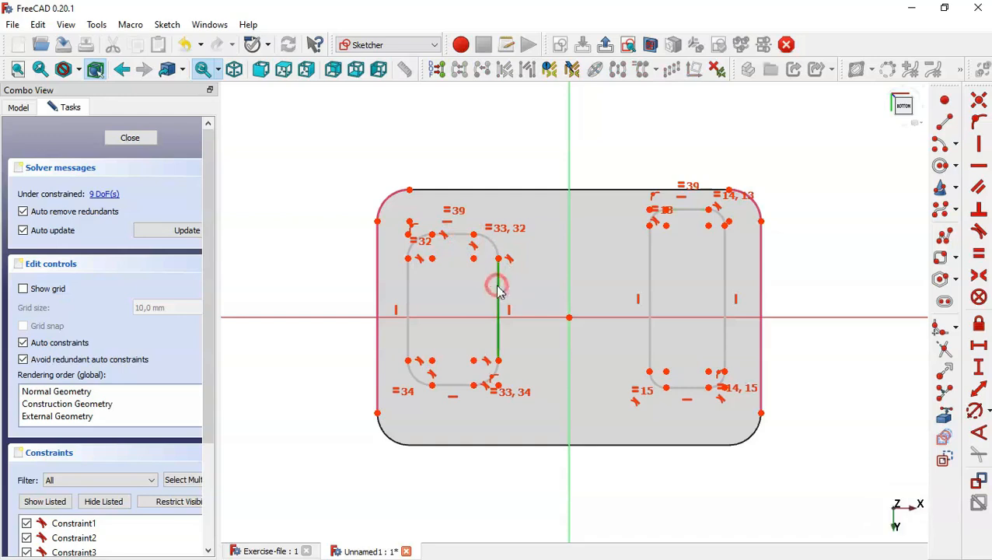
{"action": "left_click", "coordinate": [652, 266]}
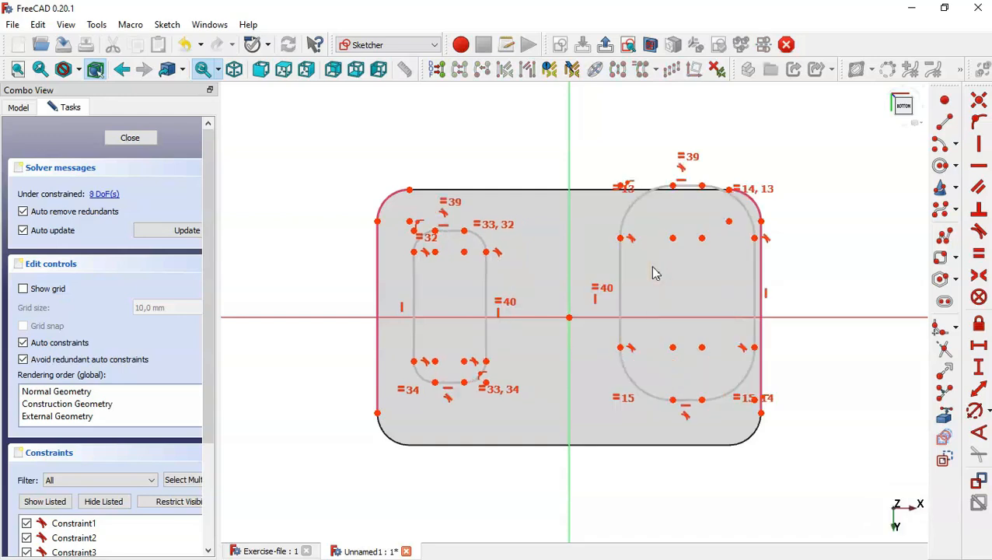
{"action": "left_click", "coordinate": [744, 212]}
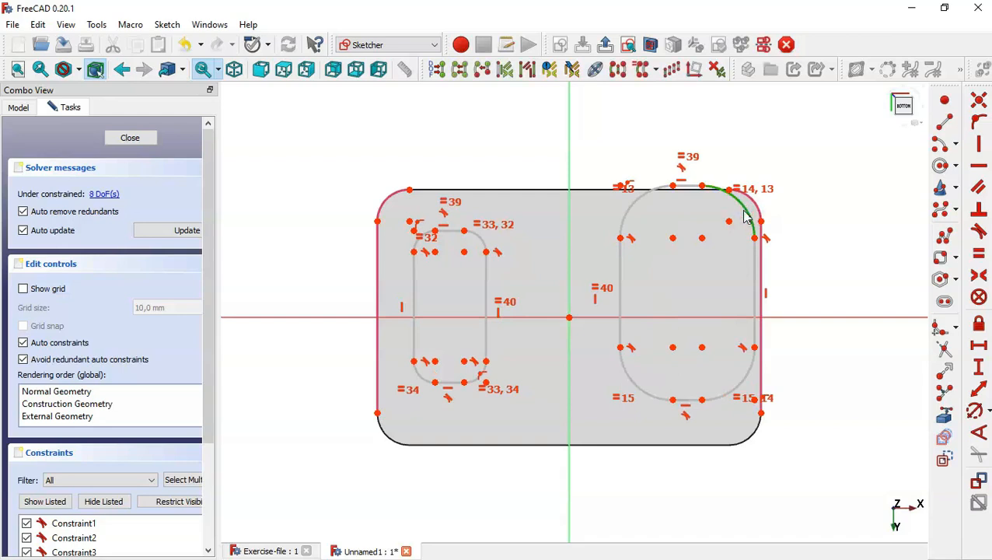
{"action": "key", "text": "e"}
{"action": "left_click", "coordinate": [483, 238]}
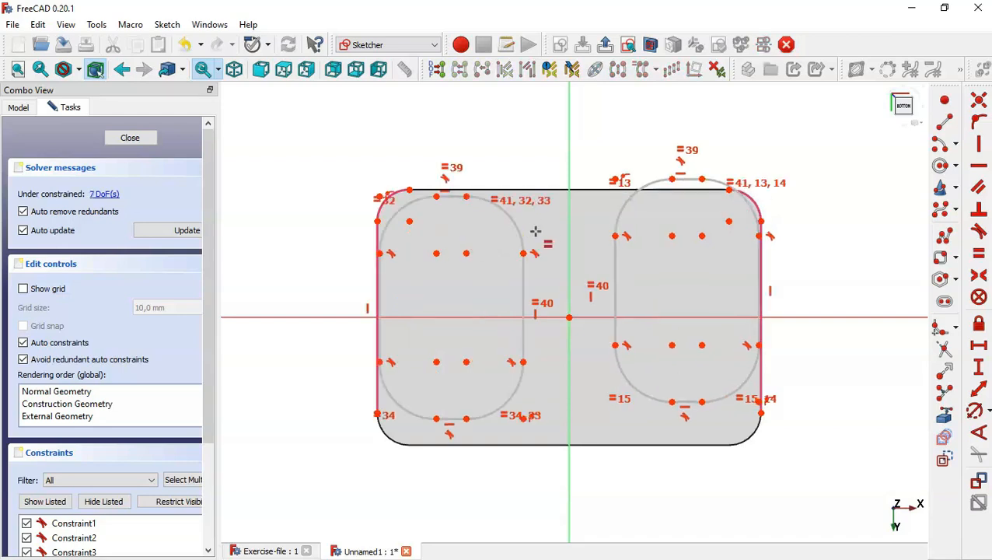
{"action": "key", "text": "Escape"}
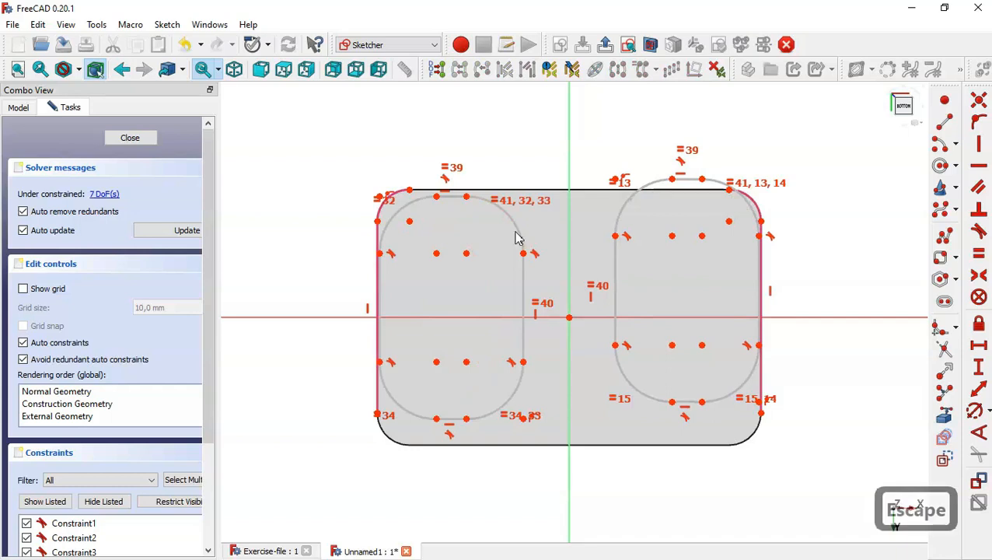
Step: Make the centre of the left rectangle's upper-left arc coincident with the centre of the plate's upper-left corner arc
{"action": "left_click", "coordinate": [436, 254]}
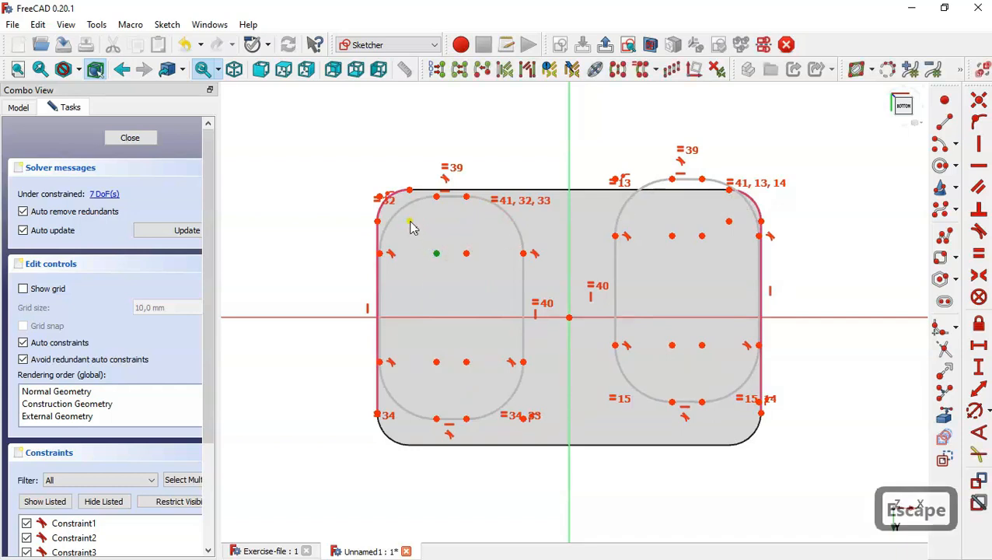
{"action": "left_click", "coordinate": [410, 222]}
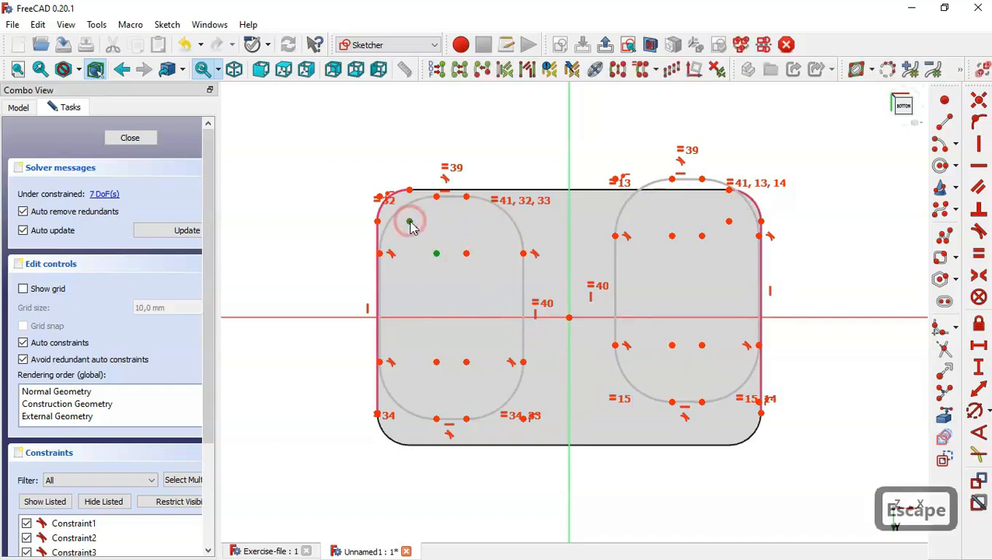
{"action": "left_click", "coordinate": [979, 105]}
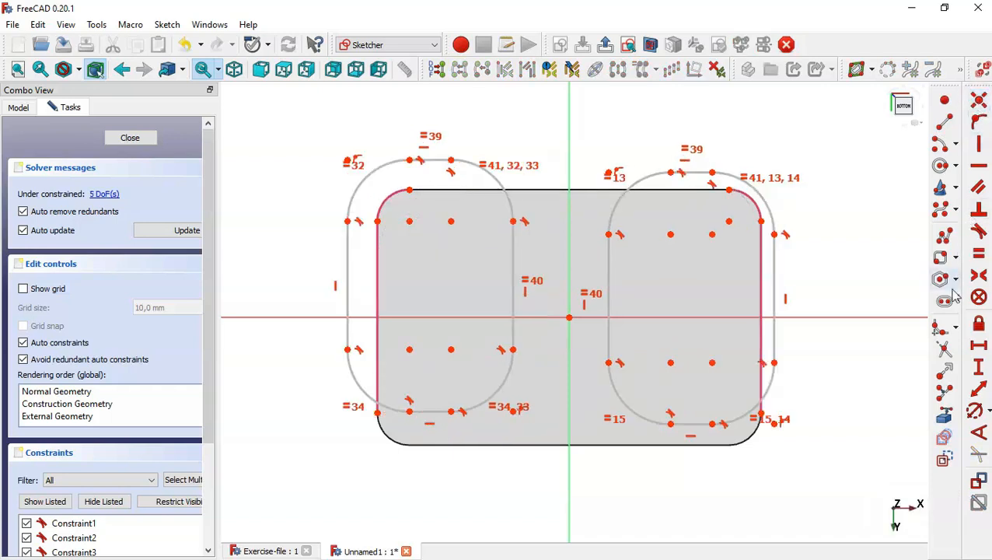
Step: Make the right rectangle's upper-right arc equal to the plate's upper-right corner arc and their centres coincident
{"action": "left_click", "coordinate": [980, 253]}
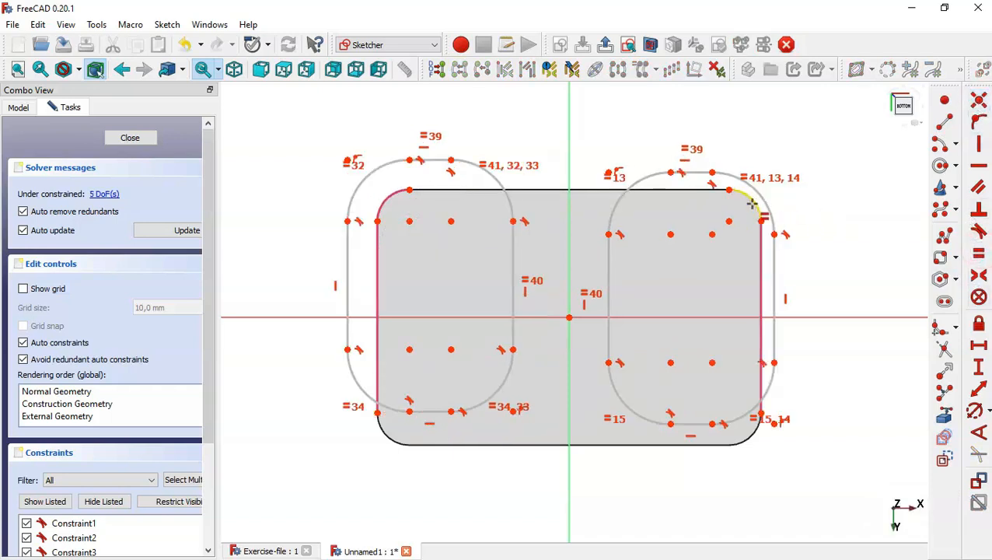
{"action": "left_click", "coordinate": [752, 202]}
{"action": "left_click", "coordinate": [760, 199]}
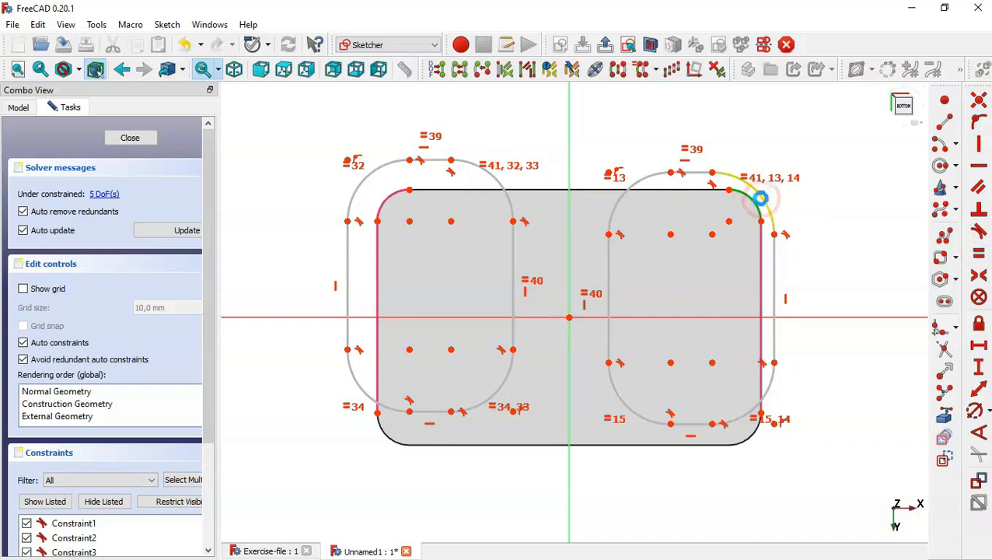
{"action": "key", "text": "Escape"}
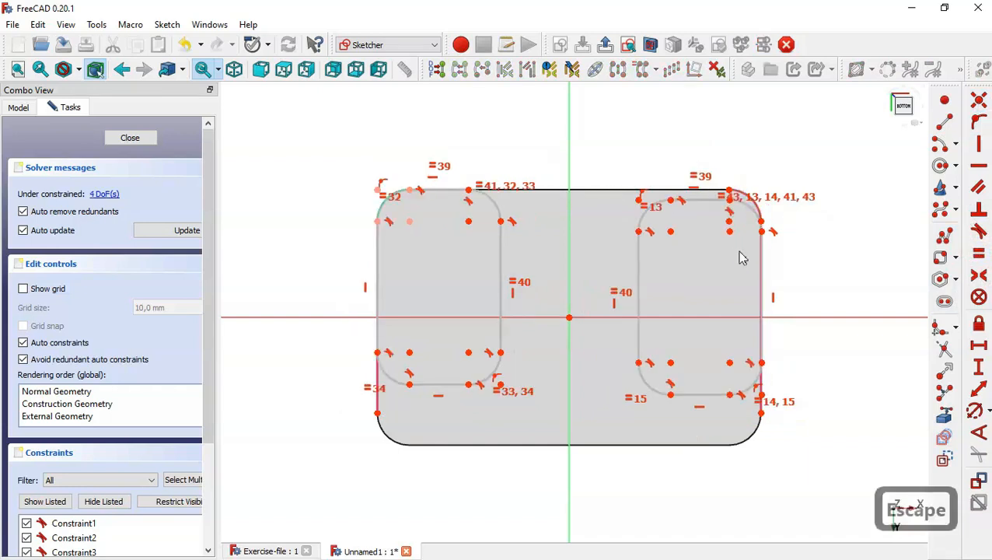
{"action": "left_click_drag", "start_coordinate": [716, 211], "coordinate": [741, 246]}
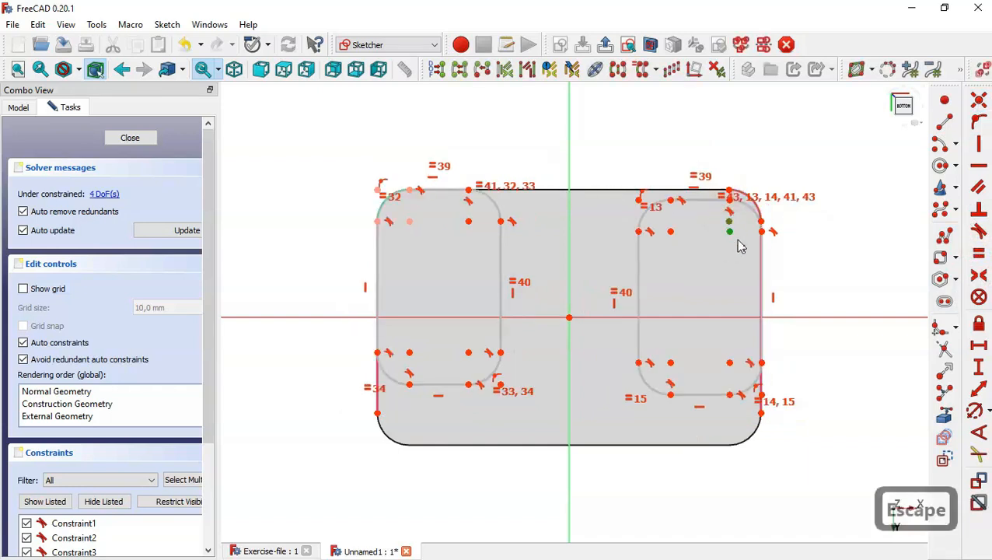
{"action": "left_click", "coordinate": [978, 103]}
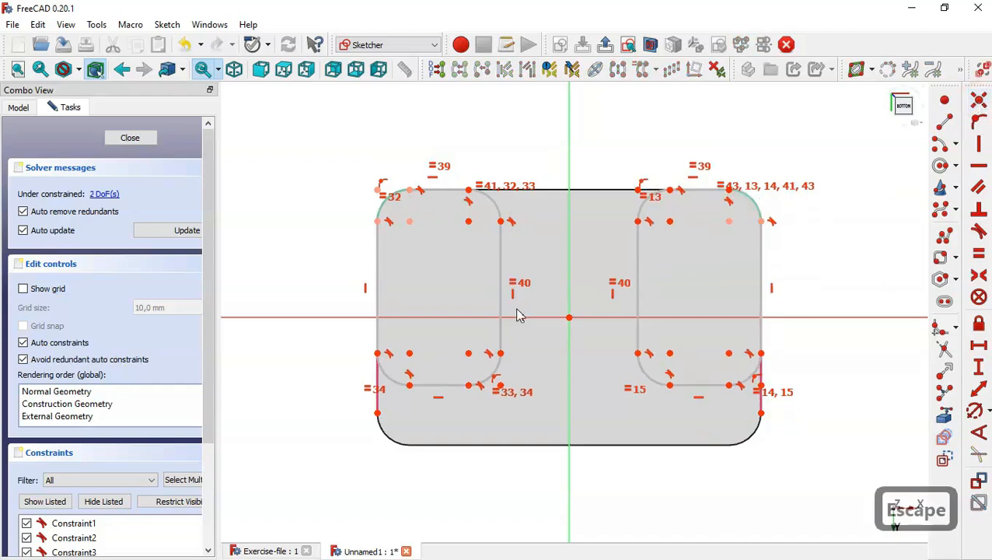
Step: Constrain the right rectangle's outer vertical edge equal to the plate's referenced right side edge
{"action": "scroll", "coordinate": [520, 316], "scroll_direction": "up", "scroll_amount": 1}
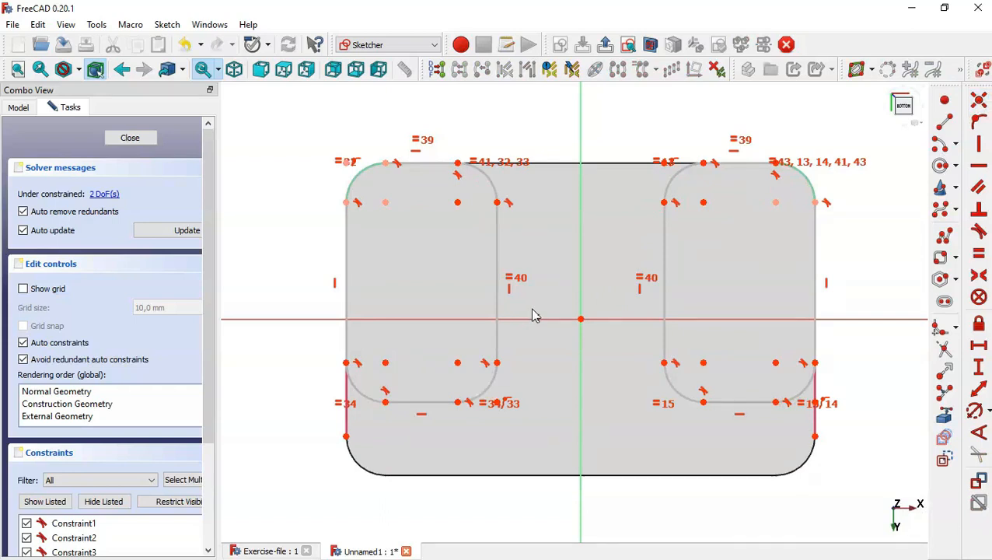
{"action": "left_click", "coordinate": [979, 255]}
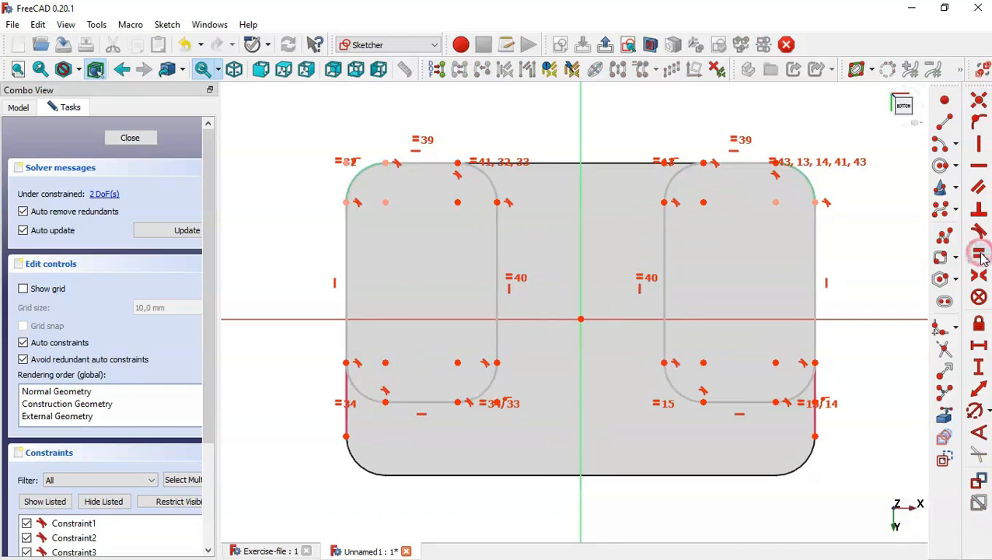
{"action": "left_click", "coordinate": [814, 285]}
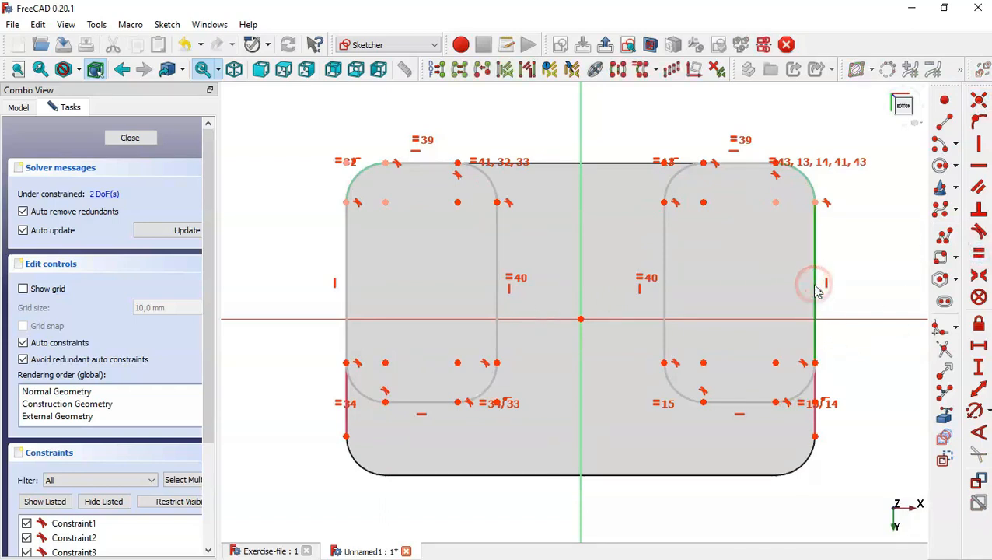
{"action": "left_click", "coordinate": [817, 389]}
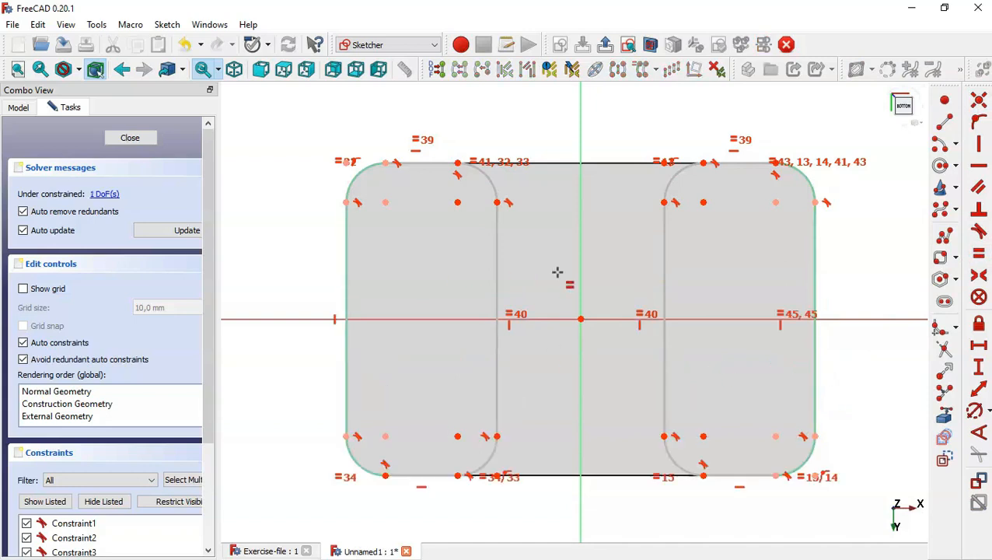
Step: Constrain the horizontal length of the right rectangle's top straight edge to 10 mm and close the sketch
{"action": "left_click", "coordinate": [979, 346]}
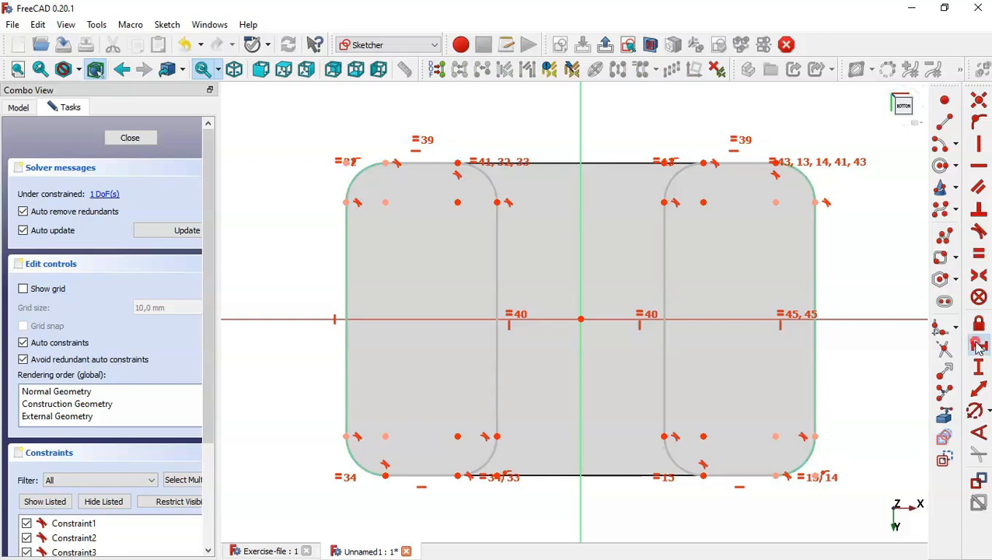
{"action": "left_click", "coordinate": [744, 162]}
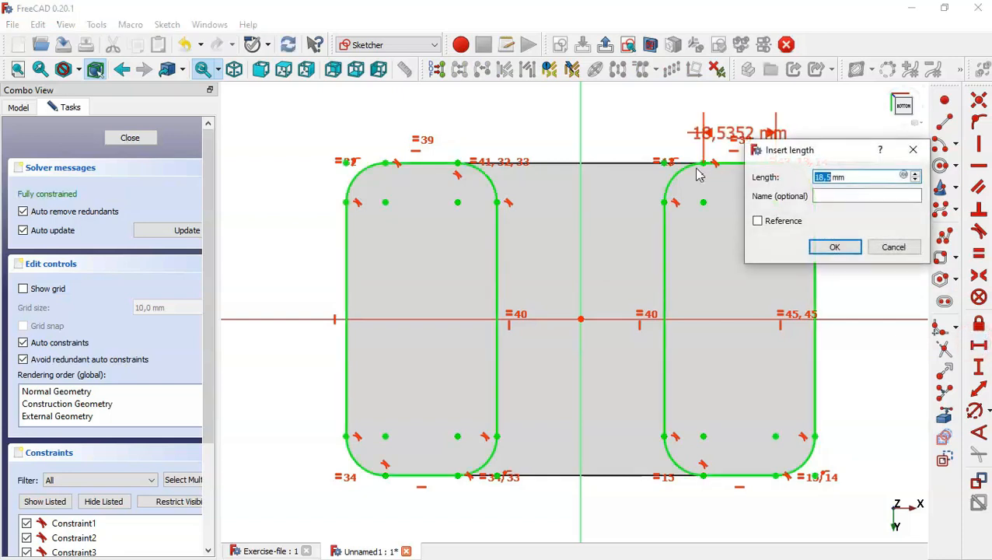
{"action": "type", "text": "10"}
{"action": "key", "text": "Return"}
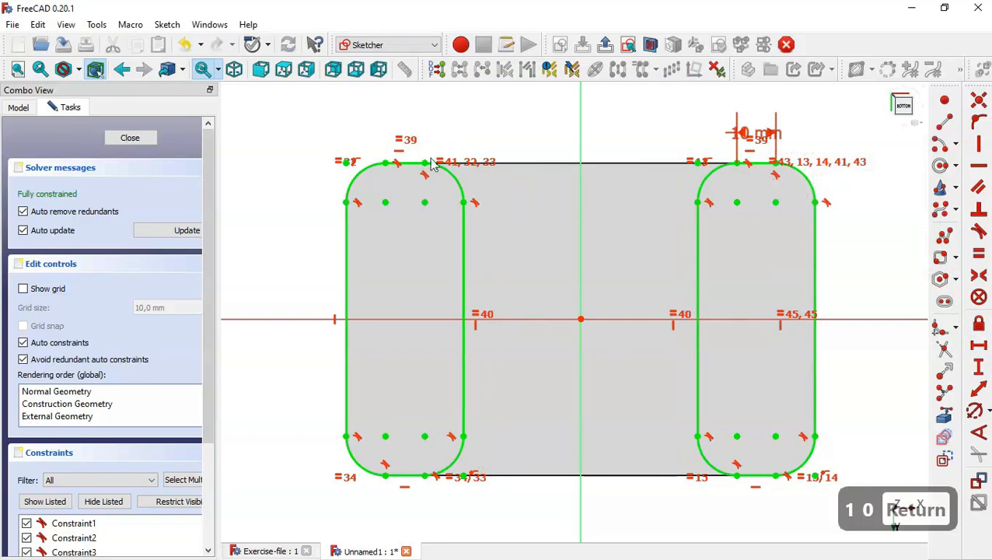
{"action": "left_click", "coordinate": [149, 139]}
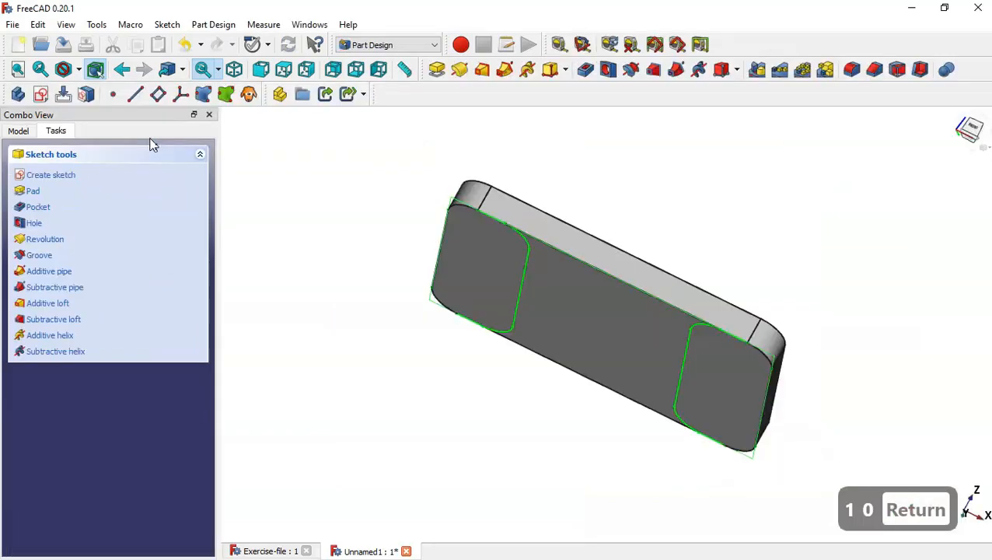
Step: Pad the two rounded rectangles 5 mm to form feet under the base plate and return to the isometric view
{"action": "middle_click_drag", "start_coordinate": [527, 133], "coordinate": [432, 211]}
{"action": "left_click", "coordinate": [436, 71]}
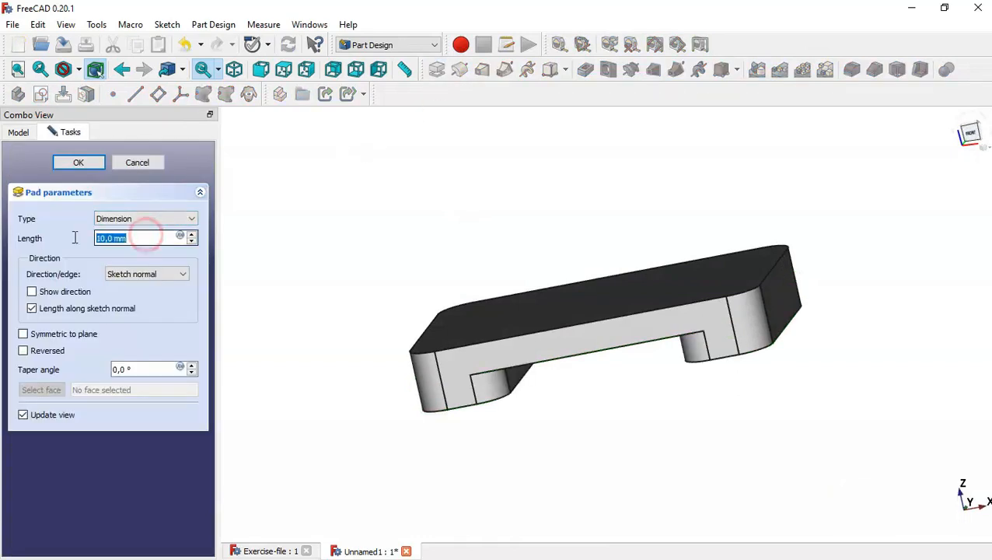
{"action": "type", "text": "5"}
{"action": "left_click", "coordinate": [77, 162]}
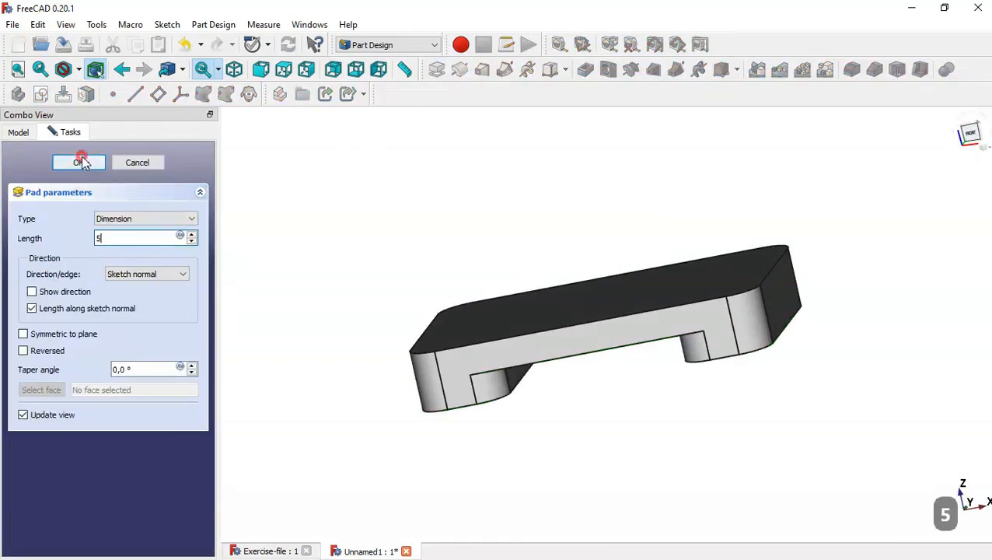
{"action": "left_click", "coordinate": [431, 195]}
{"action": "key", "text": "Home"}
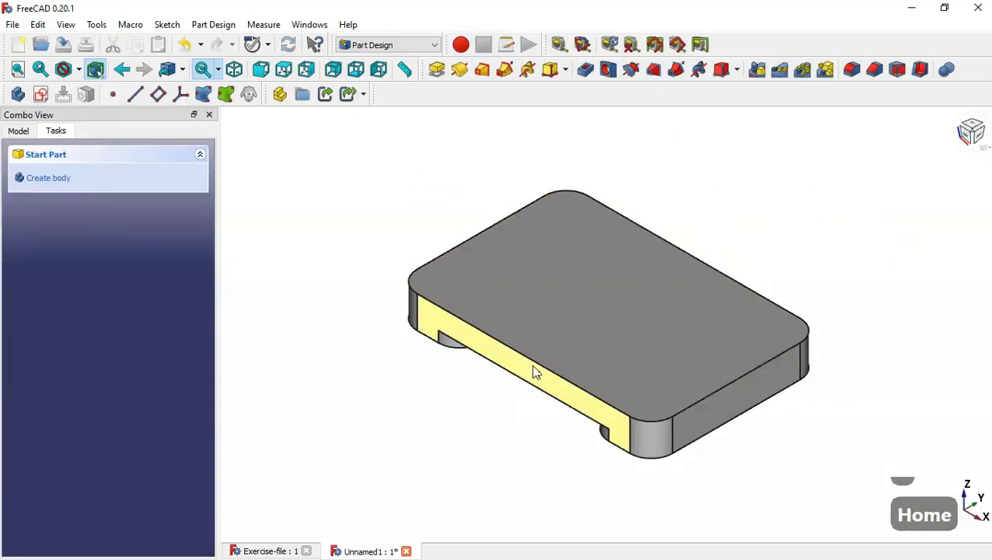
Step: Check the hole dimensions in the Exercise-file document and start a new sketch on the base plate's top face
{"action": "left_click", "coordinate": [264, 551]}
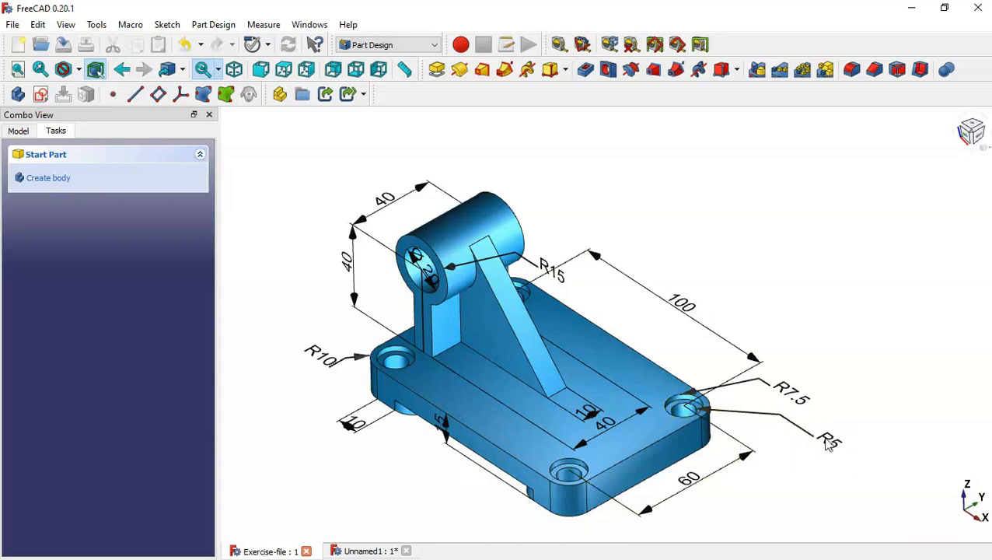
{"action": "left_click", "coordinate": [370, 552]}
{"action": "left_click", "coordinate": [705, 339]}
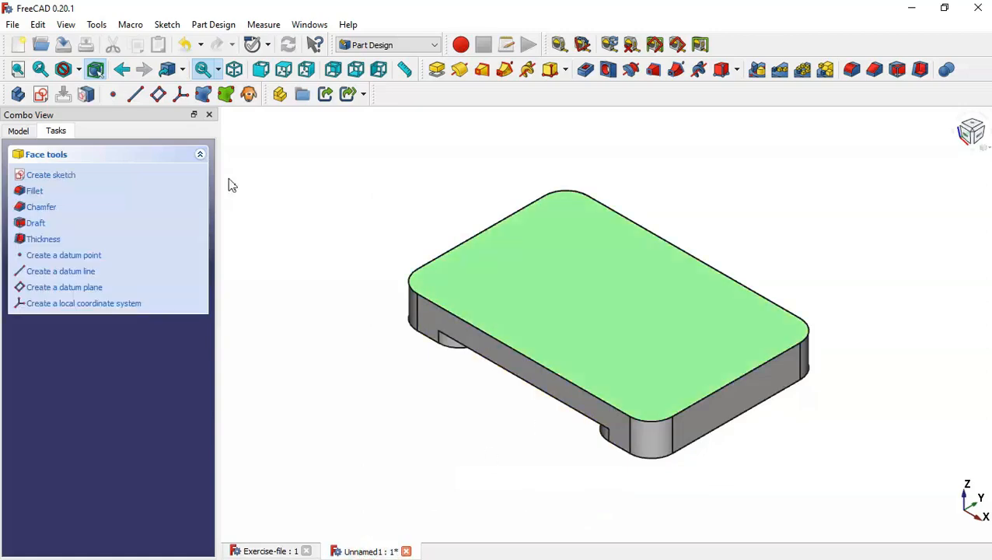
{"action": "left_click", "coordinate": [40, 94]}
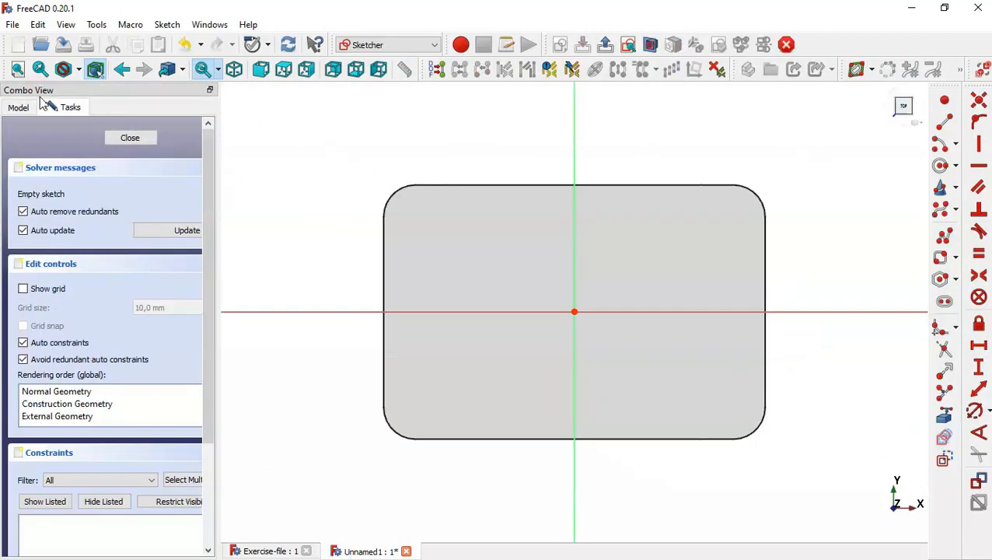
Step: Reference the four rounded corner arcs of the base plate as external geometry in the top-face sketch
{"action": "left_click", "coordinate": [944, 415]}
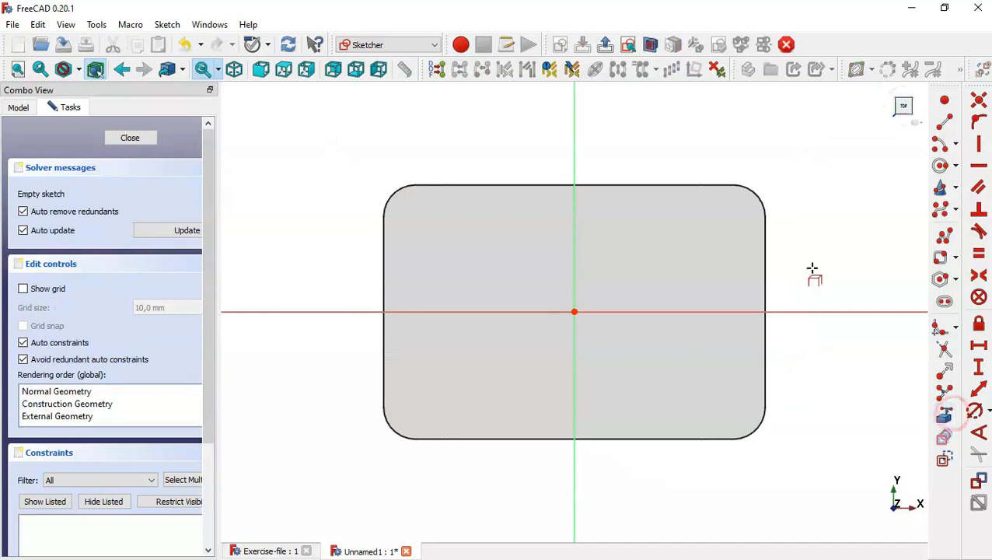
{"action": "left_click", "coordinate": [758, 199]}
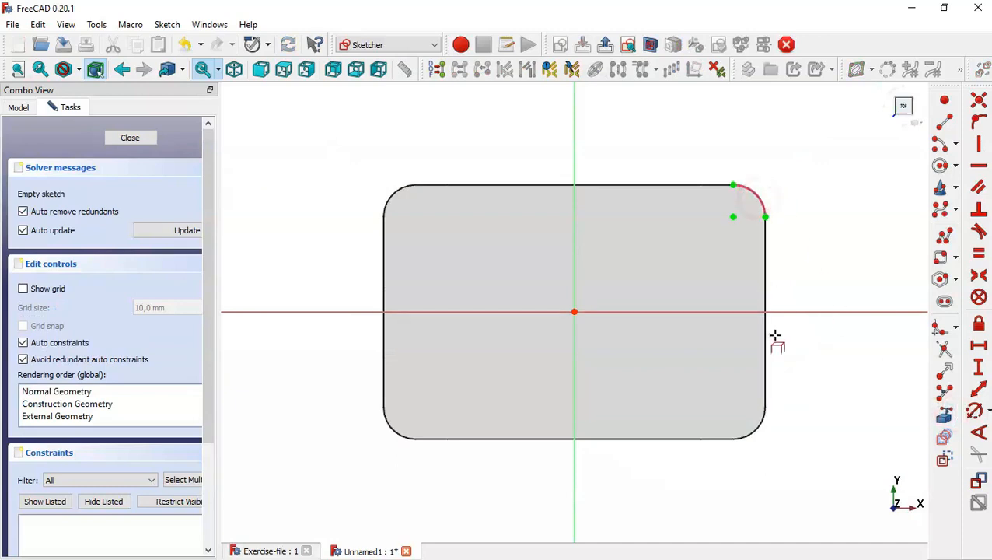
{"action": "left_click", "coordinate": [763, 420]}
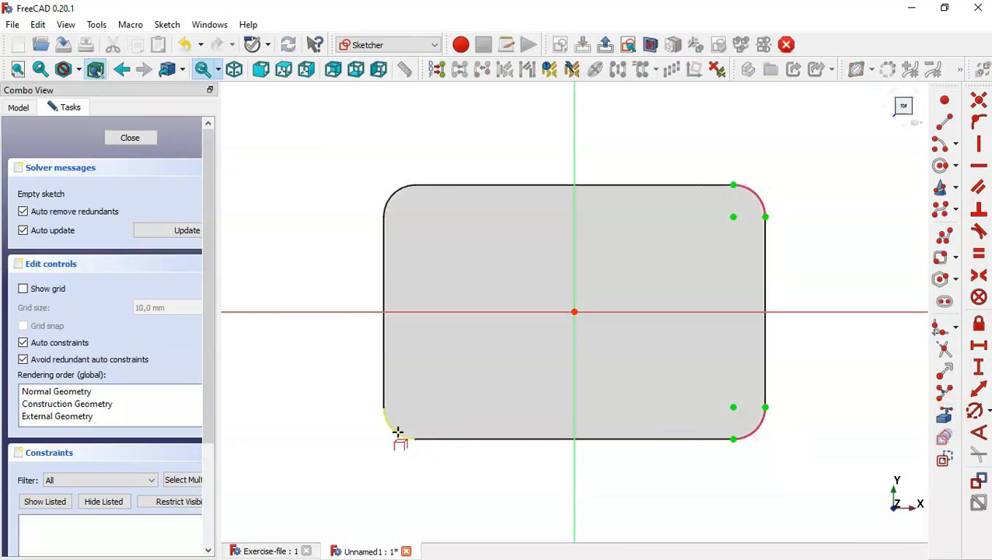
{"action": "left_click", "coordinate": [395, 430]}
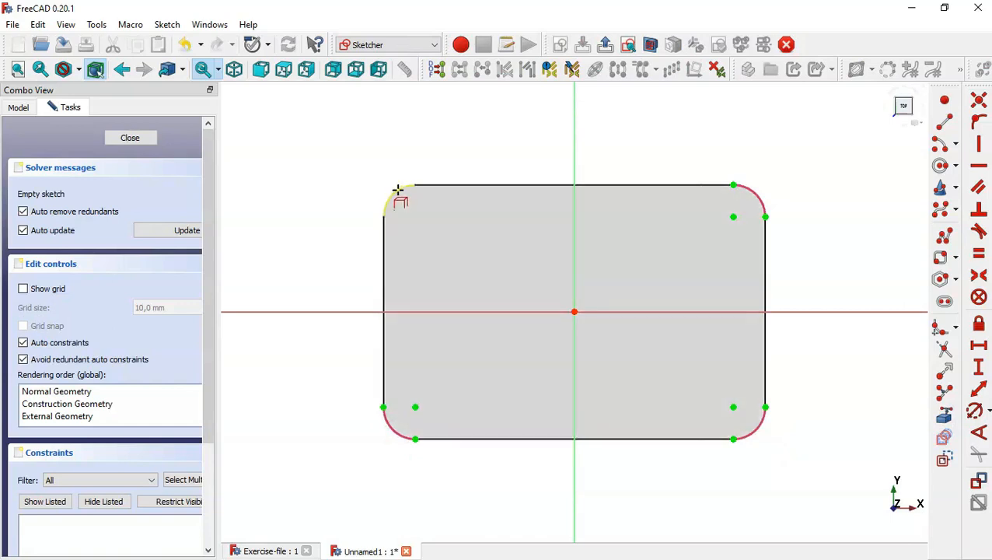
{"action": "left_click", "coordinate": [396, 194]}
Step: Sketch four circles centred on the referenced corner arcs' centre points, with radii between about 10 and 28 mm
{"action": "left_click", "coordinate": [940, 168]}
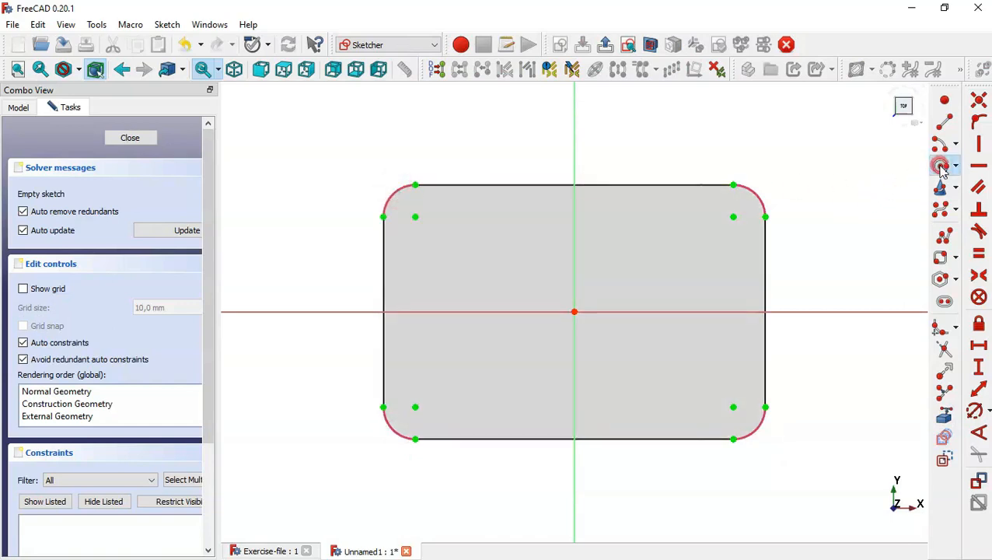
{"action": "left_click", "coordinate": [733, 216]}
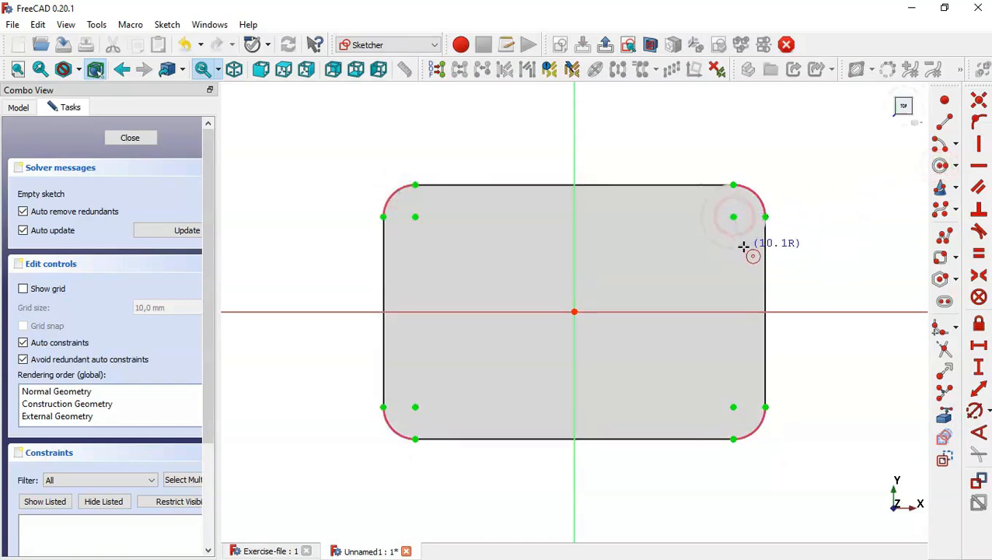
{"action": "left_click", "coordinate": [744, 244]}
{"action": "left_click", "coordinate": [415, 216]}
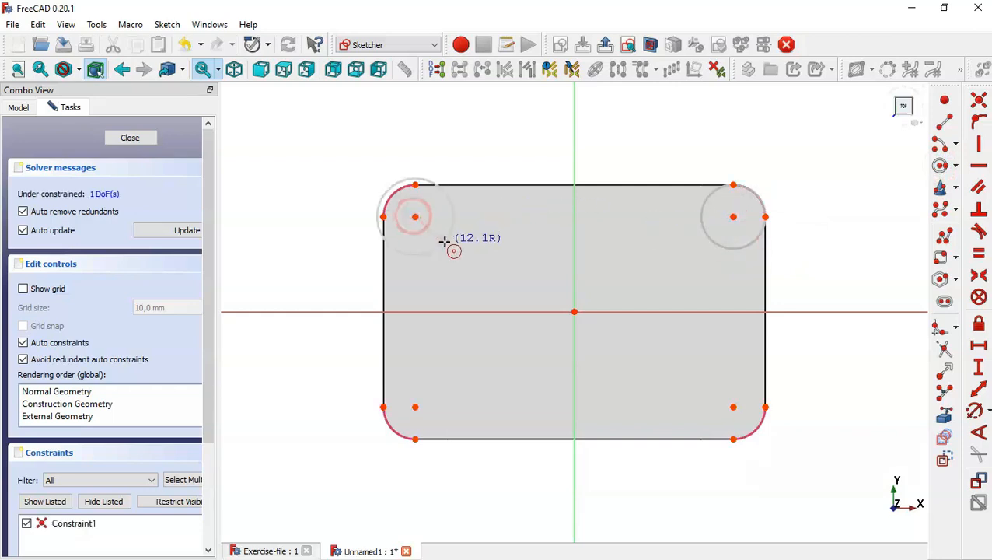
{"action": "left_click", "coordinate": [442, 243]}
{"action": "left_click", "coordinate": [415, 407]}
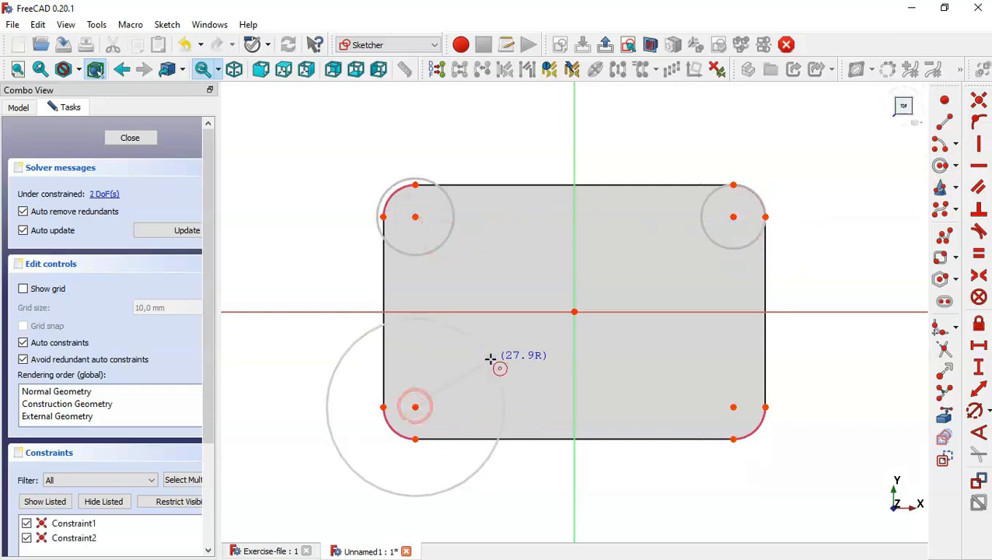
{"action": "left_click", "coordinate": [491, 358]}
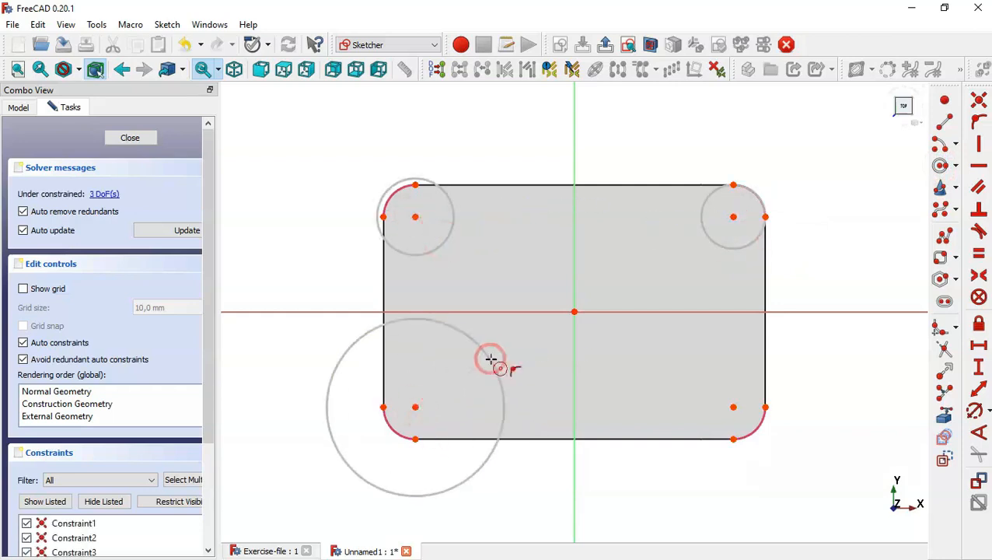
{"action": "left_click", "coordinate": [735, 406]}
{"action": "left_click", "coordinate": [699, 361]}
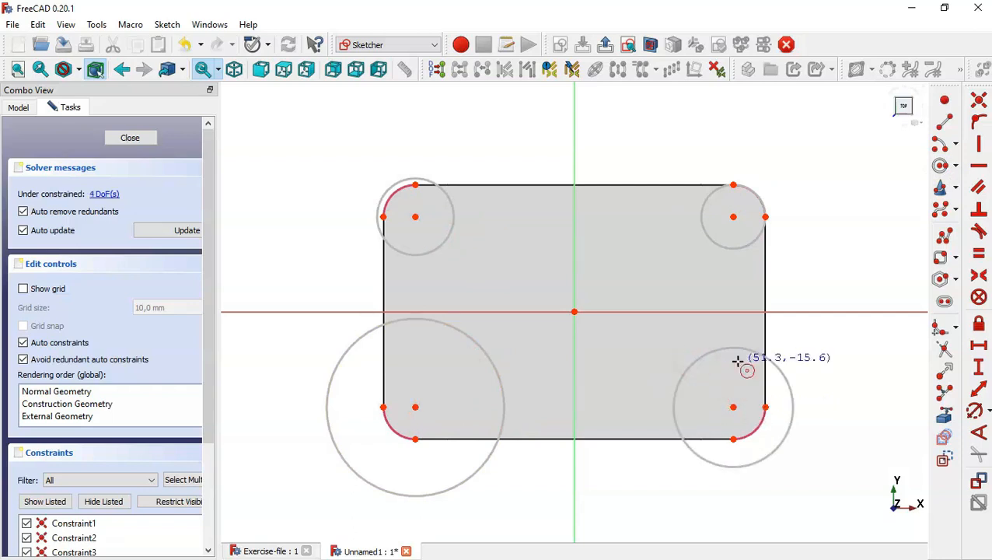
Step: Constrain the diameter of the circle at the plate's upper-right corner to 10 mm
{"action": "left_click", "coordinate": [975, 411]}
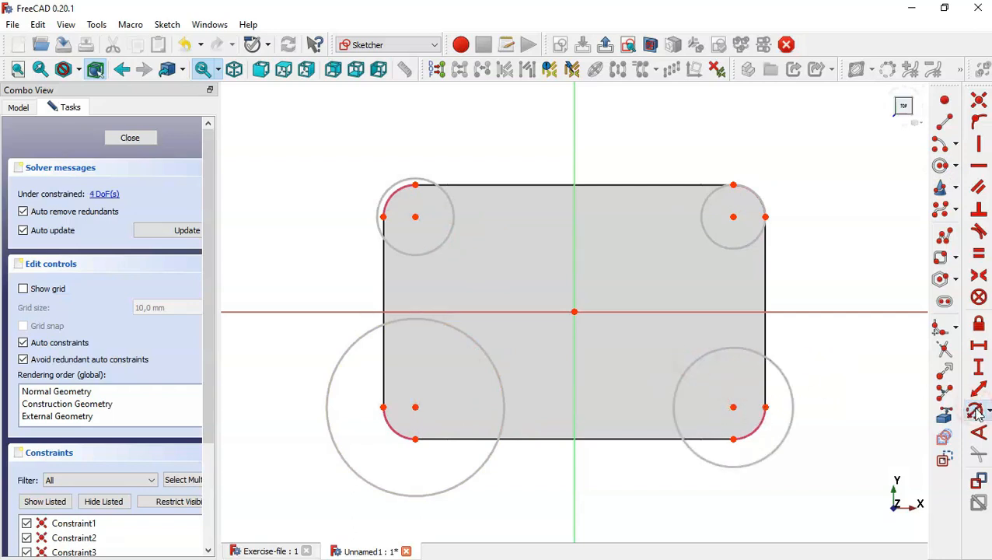
{"action": "left_click", "coordinate": [751, 243]}
{"action": "type", "text": "10"}
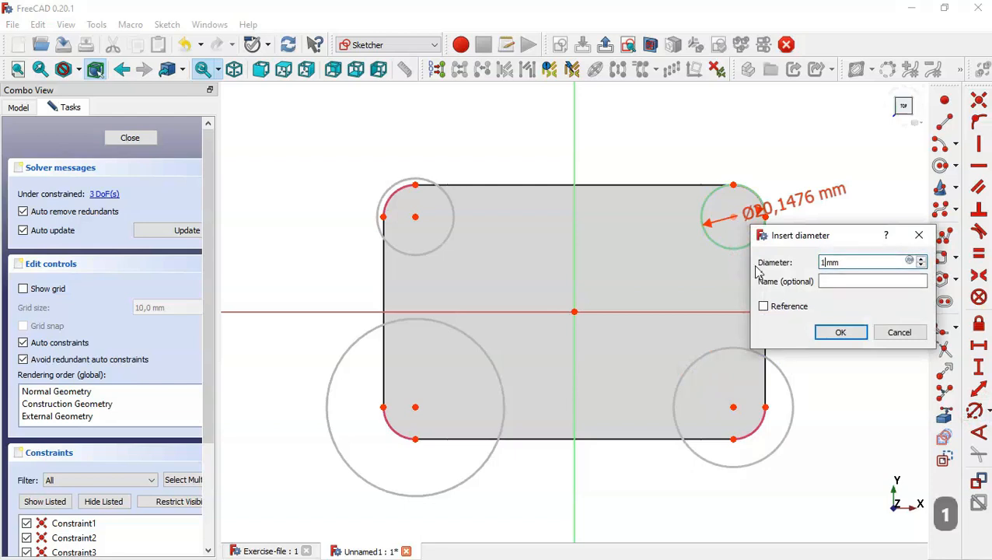
{"action": "key", "text": "Return"}
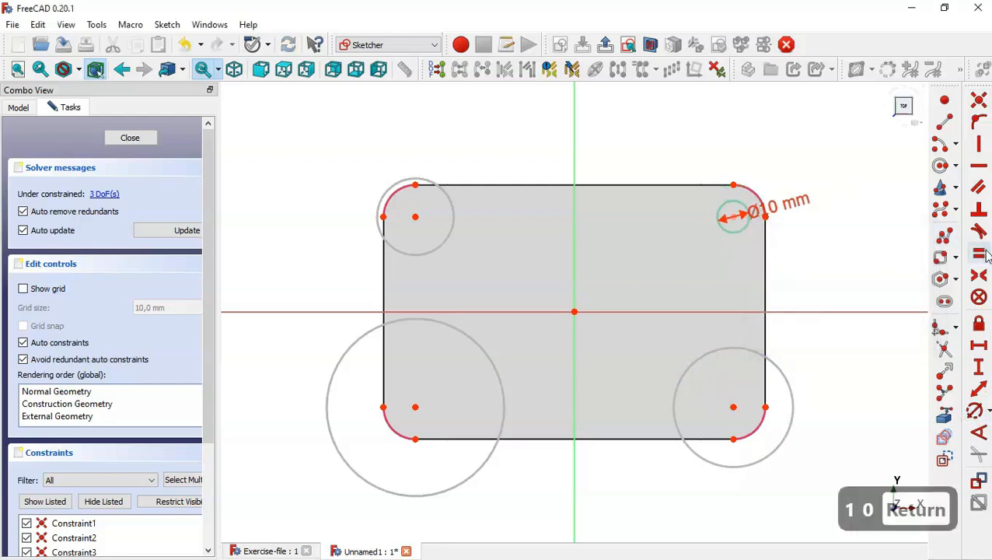
Step: Constrain the other three corner circles equal to the 10 mm circle and close the sketch
{"action": "left_click", "coordinate": [978, 257]}
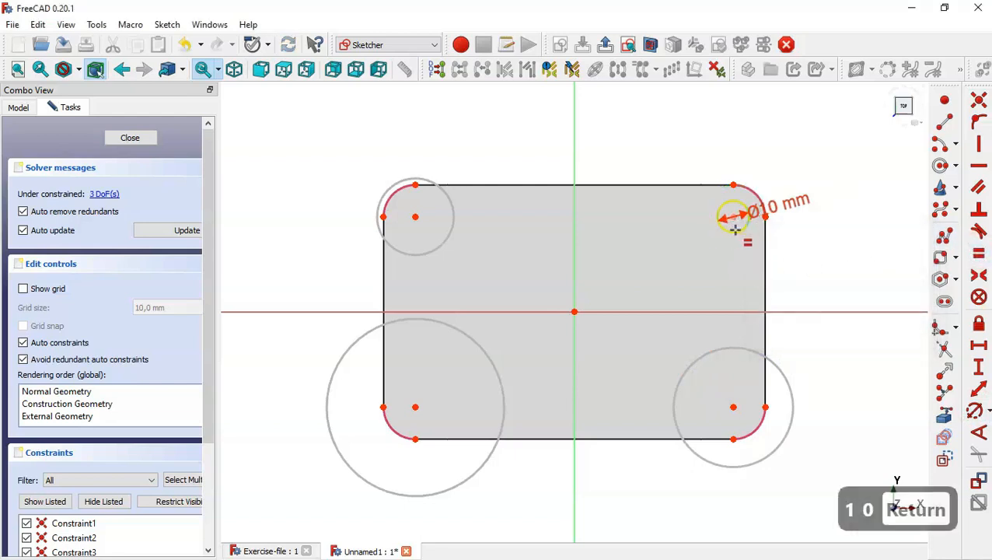
{"action": "left_click", "coordinate": [735, 228]}
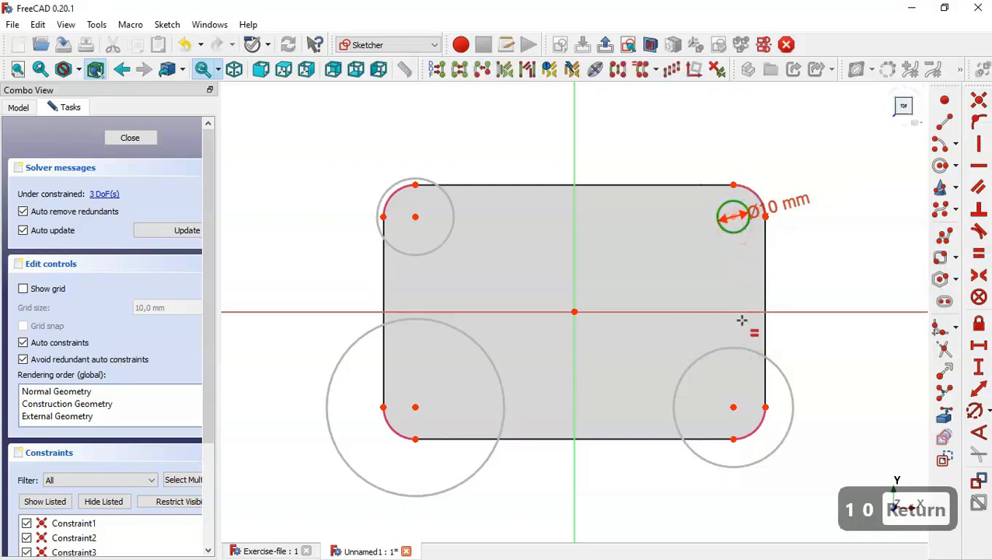
{"action": "left_click", "coordinate": [743, 348]}
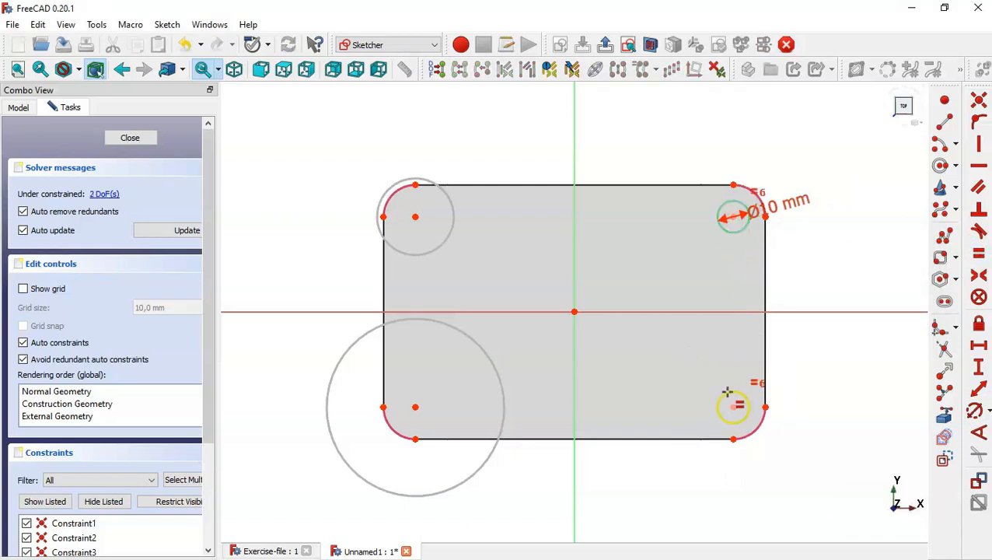
{"action": "left_click", "coordinate": [495, 363]}
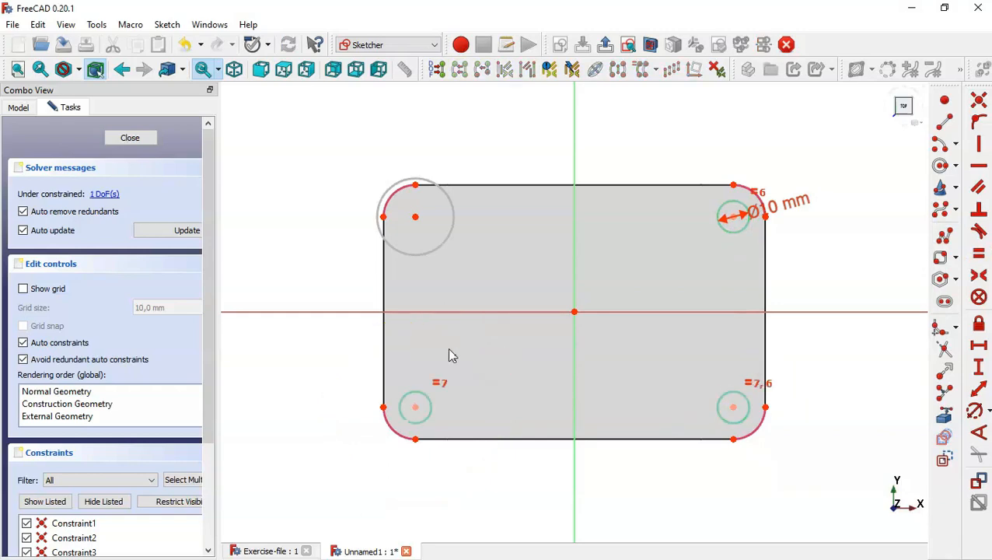
{"action": "left_click", "coordinate": [432, 250]}
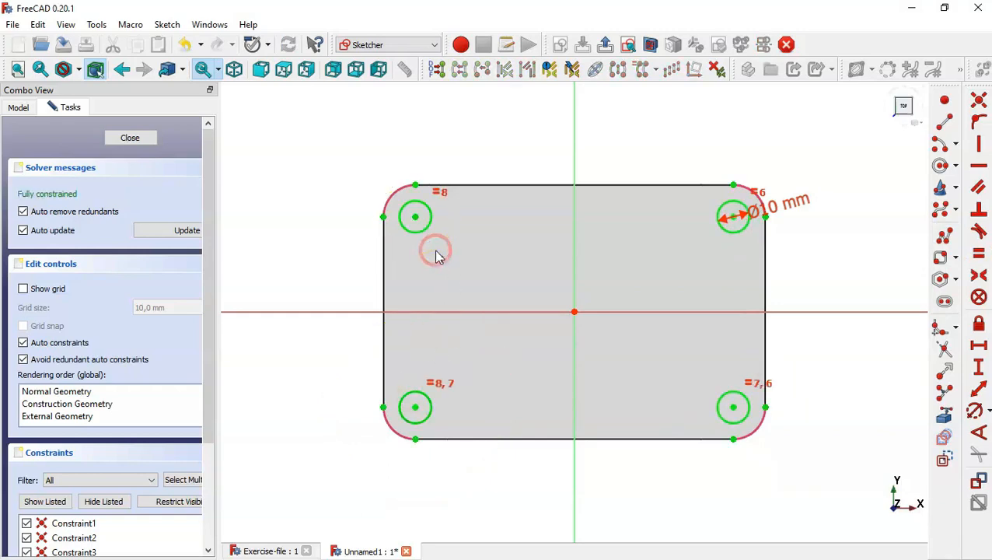
{"action": "left_click", "coordinate": [132, 137]}
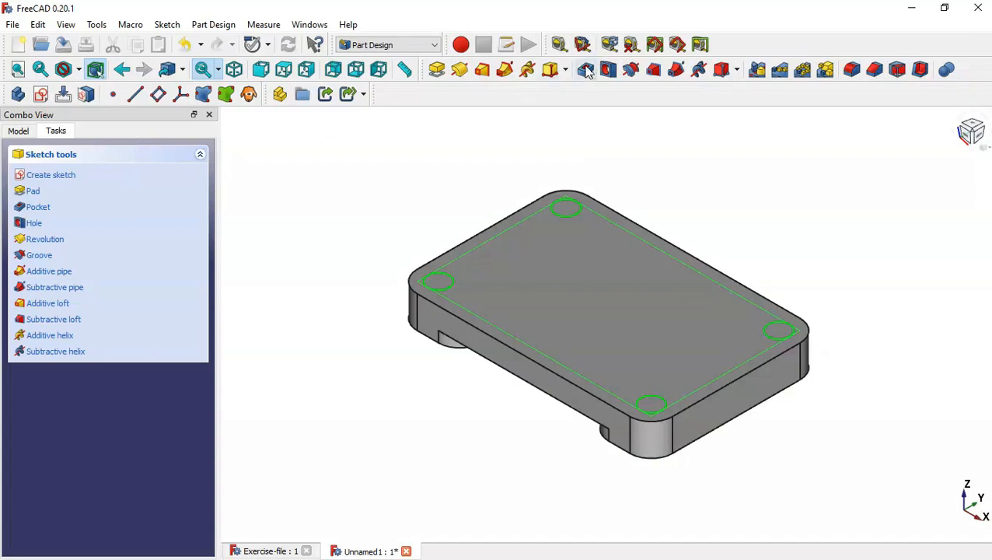
Step: Pocket the four corner circles with the Through all type to cut holes through the plate and feet
{"action": "left_click", "coordinate": [585, 69]}
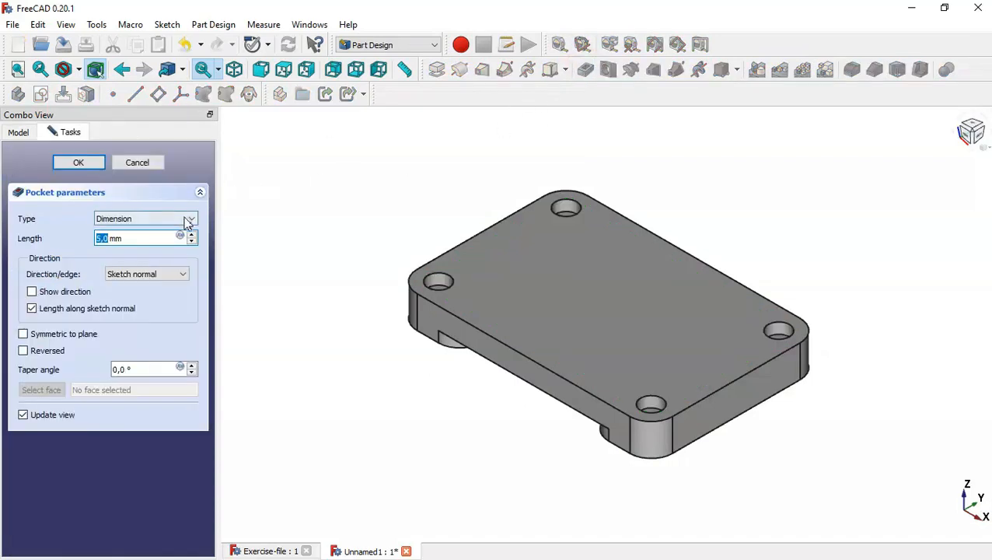
{"action": "left_click", "coordinate": [183, 221]}
{"action": "left_click", "coordinate": [148, 241]}
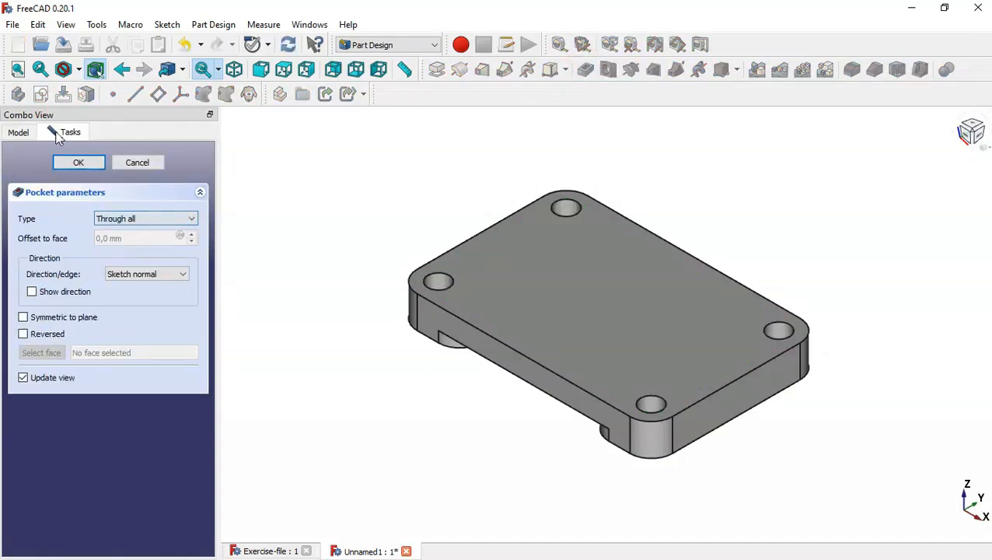
{"action": "left_click", "coordinate": [90, 164]}
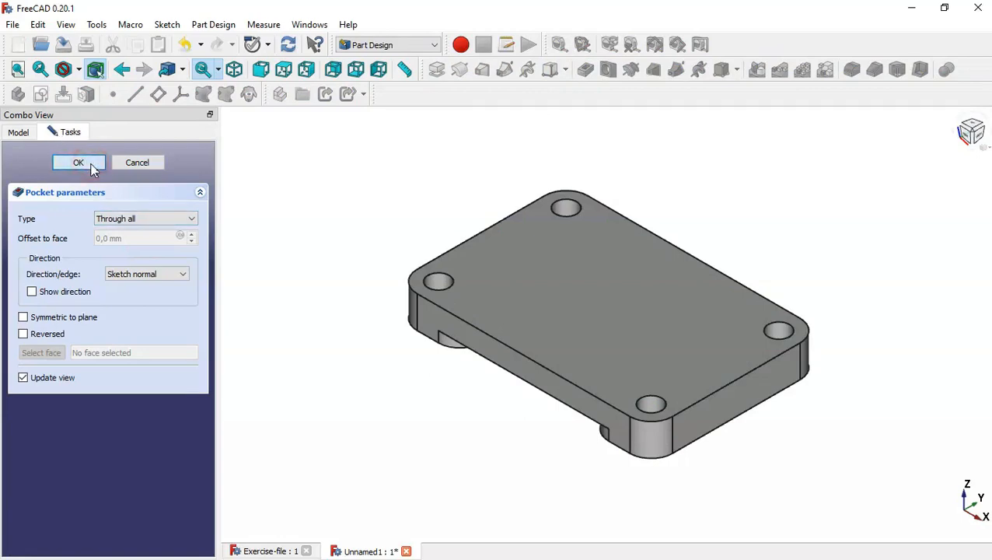
Step: Examine the upright, rib and cylinder dimensions in the Exercise-file document and return to the part being modelled
{"action": "left_click", "coordinate": [282, 552]}
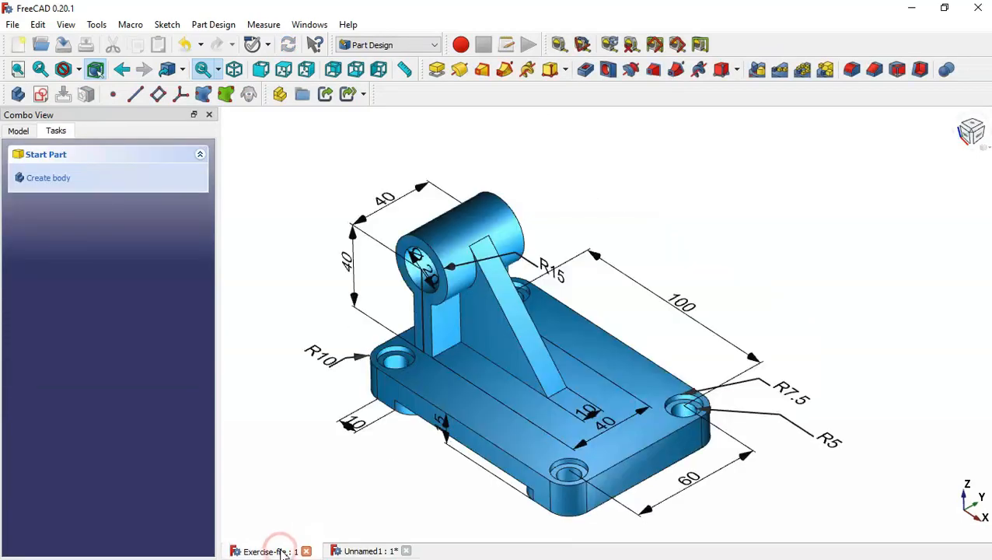
{"action": "scroll", "coordinate": [535, 477], "scroll_direction": "up", "scroll_amount": 3}
{"action": "middle_click_drag", "start_coordinate": [535, 476], "coordinate": [530, 437]}
{"action": "key", "text": "0"}
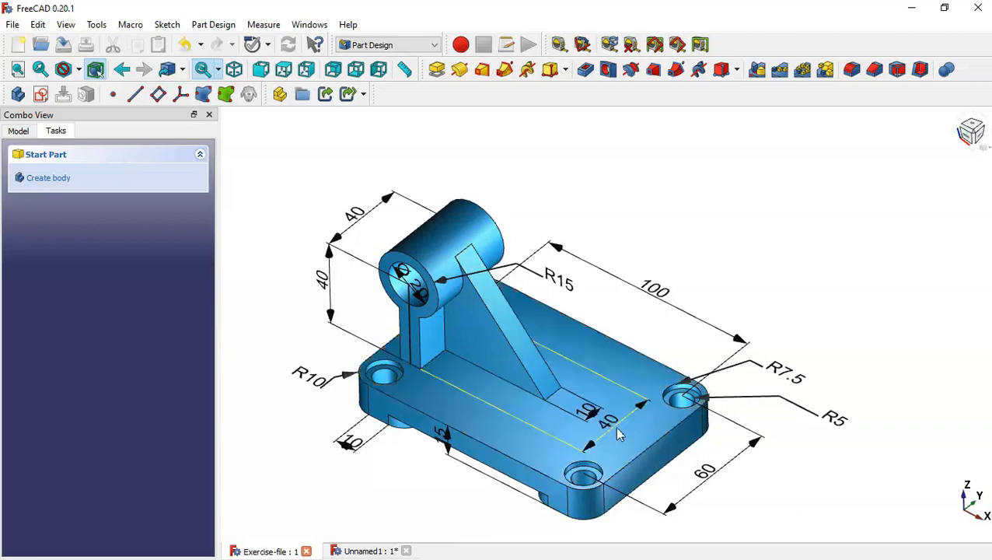
{"action": "middle_click_drag", "start_coordinate": [431, 498], "coordinate": [484, 442]}
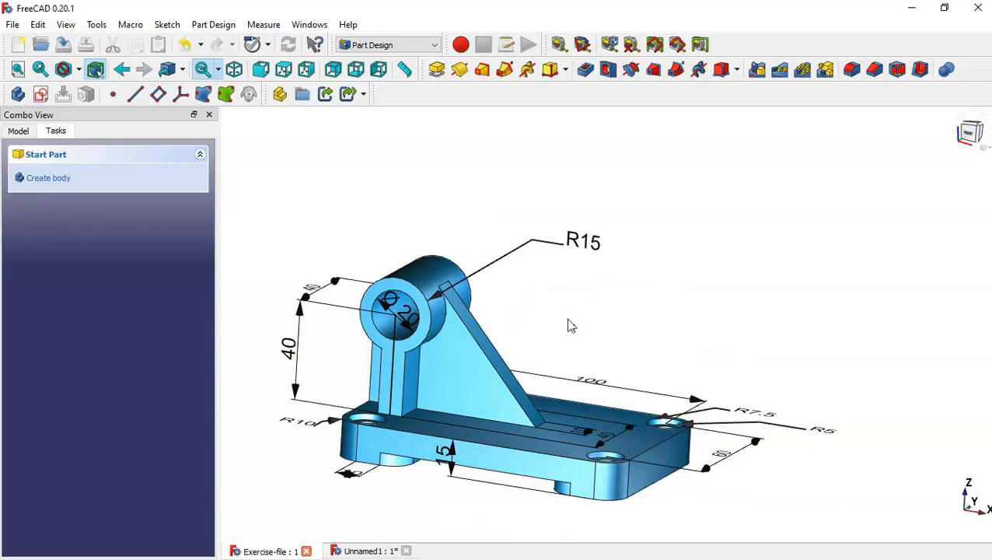
{"action": "middle_click_drag", "start_coordinate": [571, 325], "coordinate": [567, 319]}
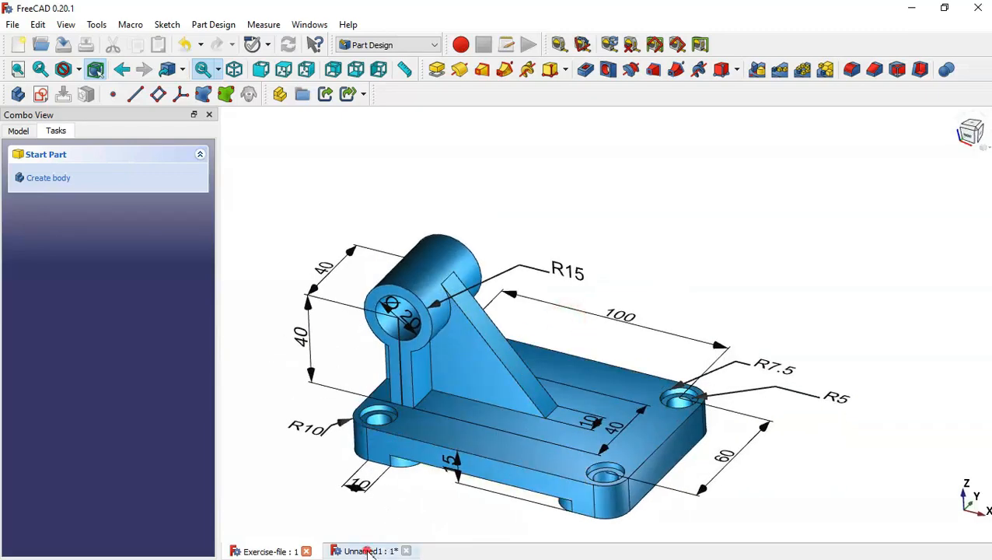
{"action": "left_click", "coordinate": [369, 551]}
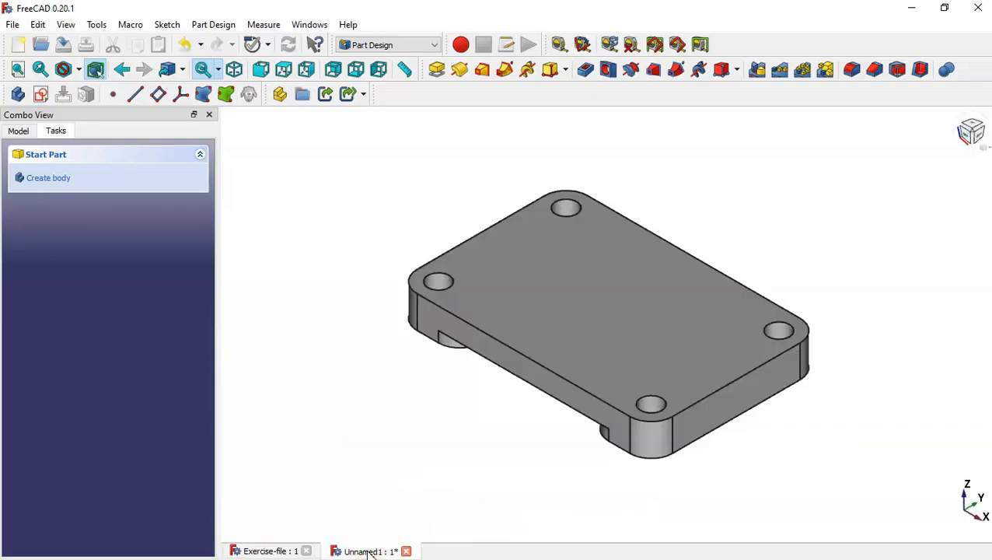
Step: Start a new sketch on the XZ plane and recheck the upright's dimensions in the Exercise-file document
{"action": "left_click", "coordinate": [40, 94]}
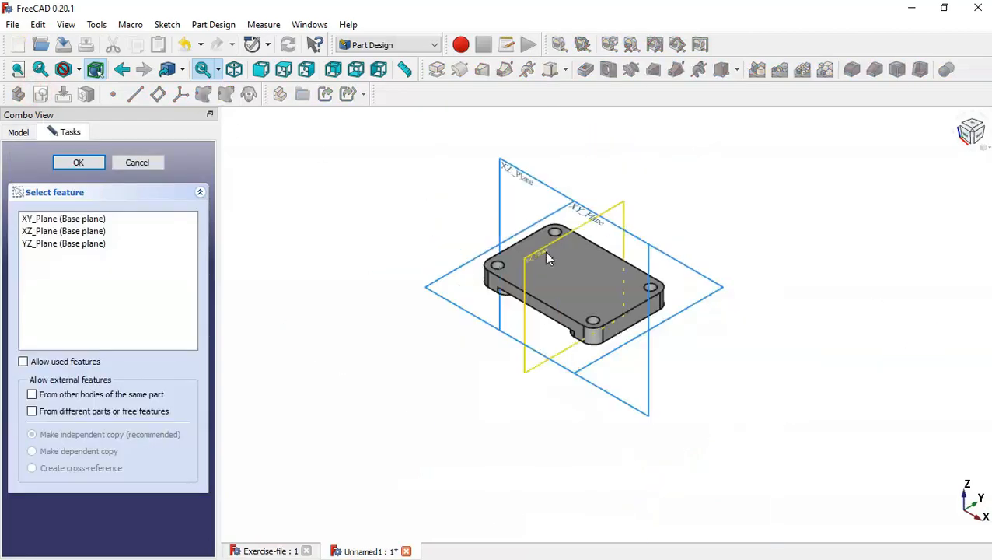
{"action": "left_click", "coordinate": [524, 177]}
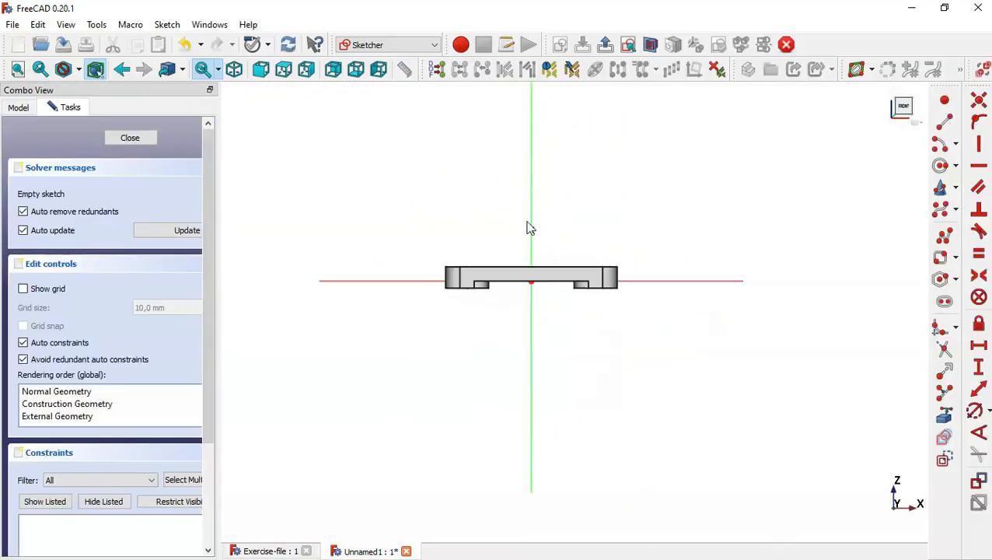
{"action": "scroll", "coordinate": [530, 231], "scroll_direction": "up", "scroll_amount": 5}
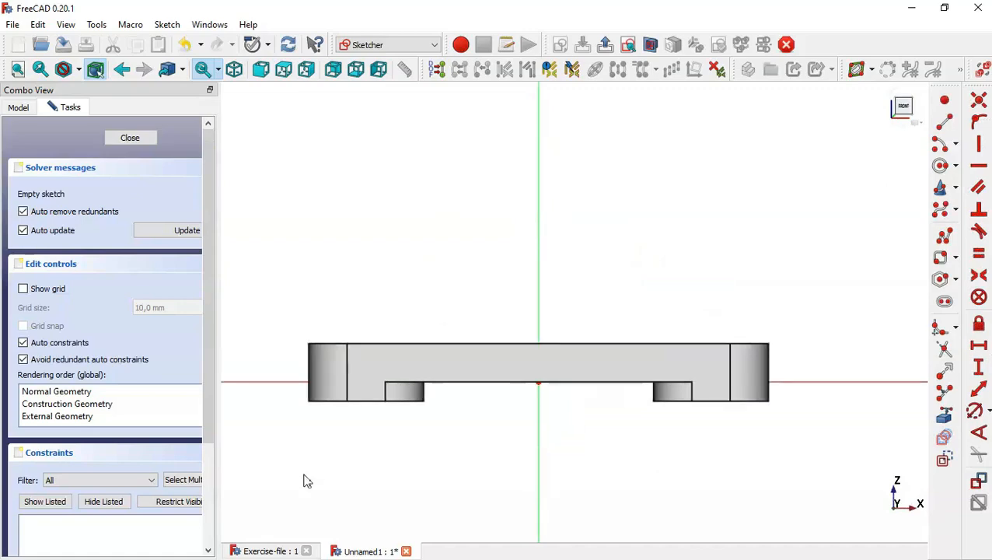
{"action": "left_click", "coordinate": [261, 551]}
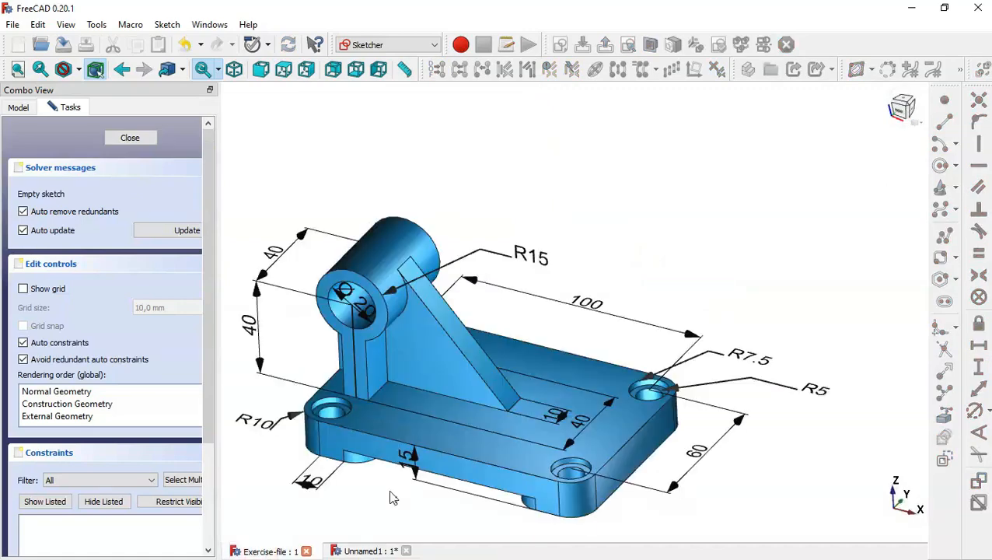
{"action": "mouse_move", "coordinate": [393, 494]}
{"action": "middle_mouse_down"}
{"action": "mouse_move", "coordinate": [470, 467]}
{"action": "mouse_move", "coordinate": [414, 462]}
{"action": "mouse_move", "coordinate": [396, 492]}
{"action": "middle_mouse_up"}
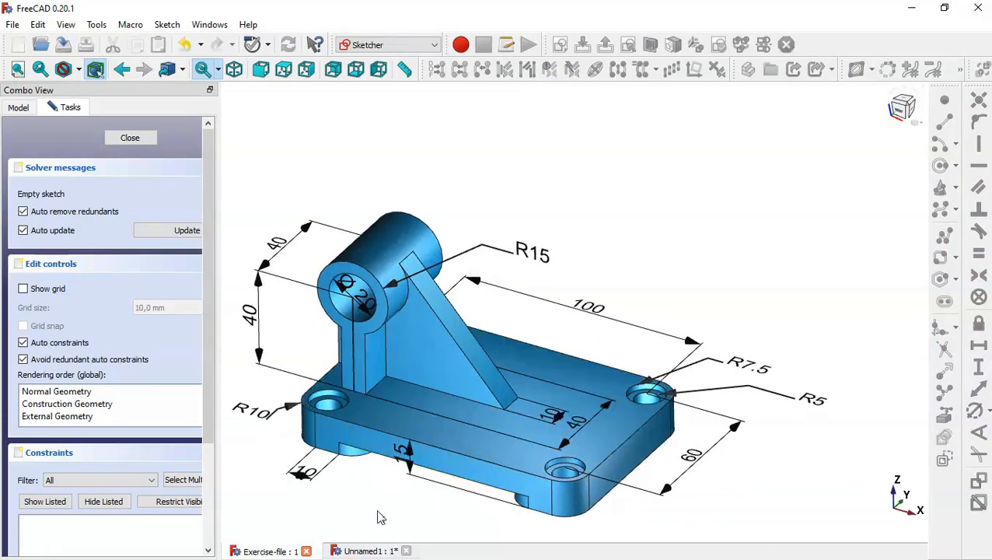
{"action": "left_click", "coordinate": [375, 550]}
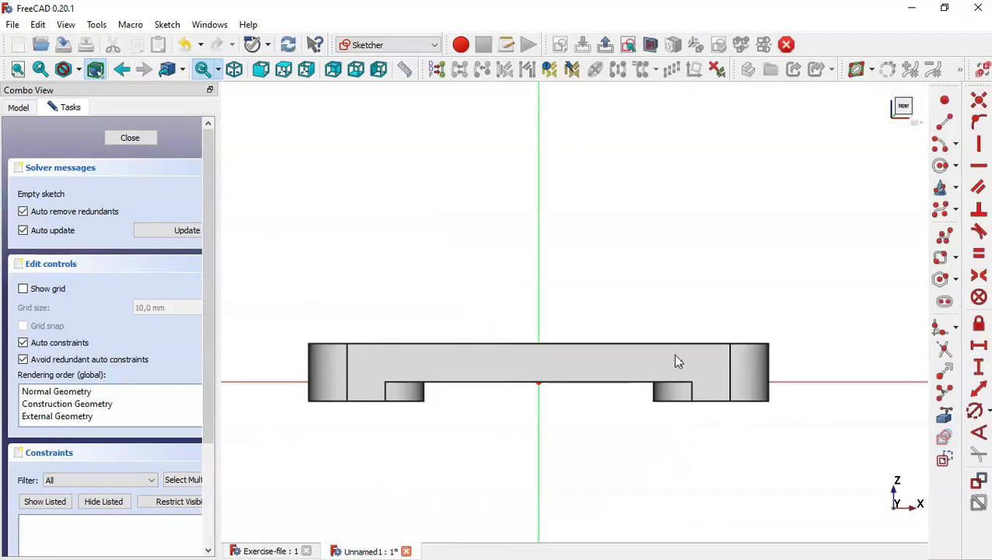
Step: Section the view at the sketch plane and reference the plate's left vertical edge and top edge as external geometry
{"action": "left_click", "coordinate": [652, 45]}
{"action": "left_click", "coordinate": [942, 419]}
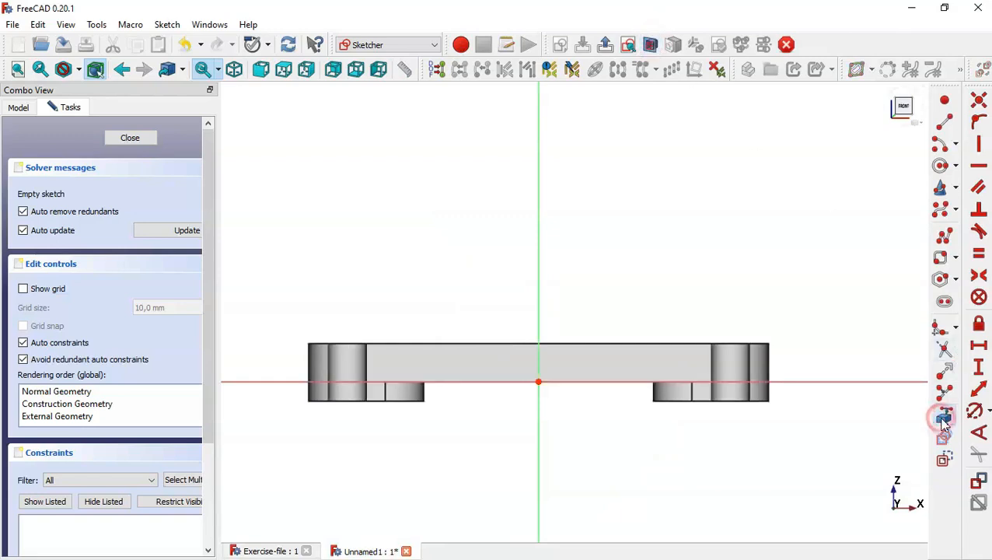
{"action": "left_click", "coordinate": [310, 353]}
{"action": "left_click", "coordinate": [493, 342]}
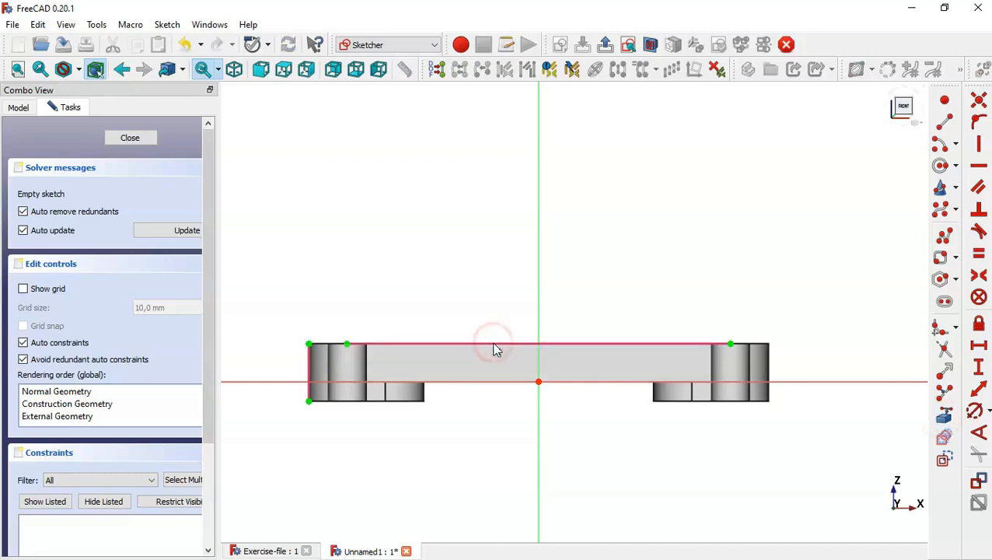
Step: Draw a closed polyline from the plate's top edge: a slanted line, a tangent arc, a vertical line about 44 mm long and a closing base line
{"action": "left_click", "coordinate": [943, 235]}
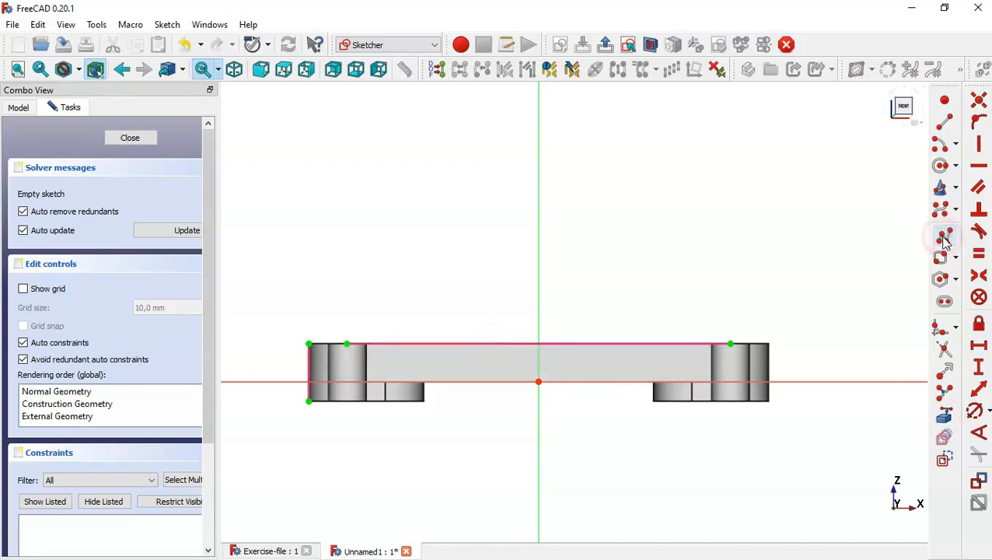
{"action": "left_click", "coordinate": [515, 343]}
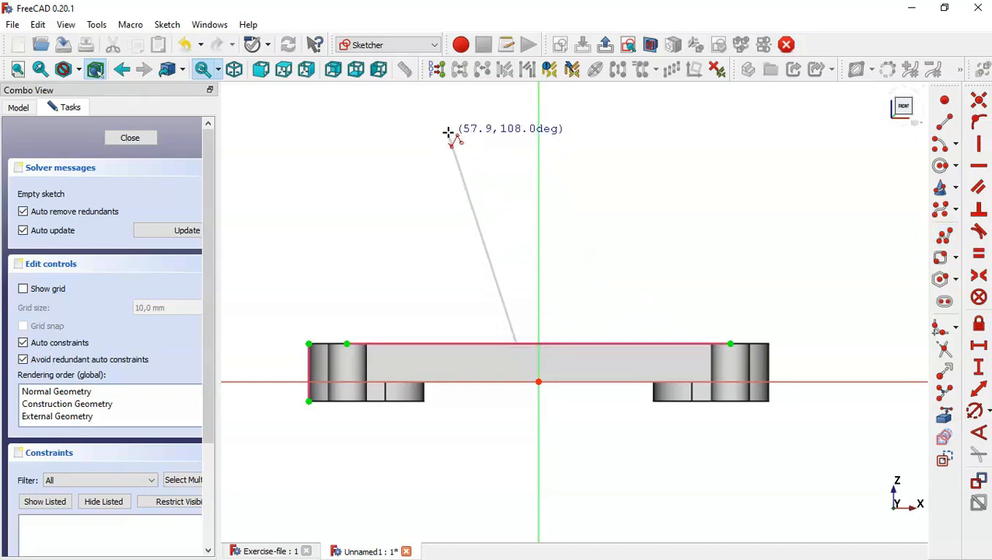
{"action": "left_click", "coordinate": [452, 160]}
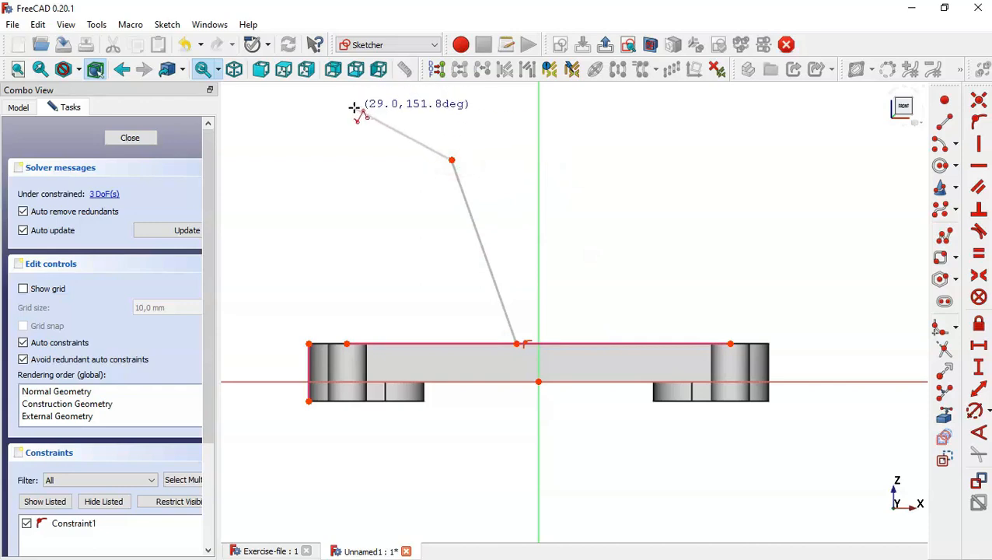
{"action": "key", "text": "m"}
{"action": "key", "text": "m"}
{"action": "key", "text": "m"}
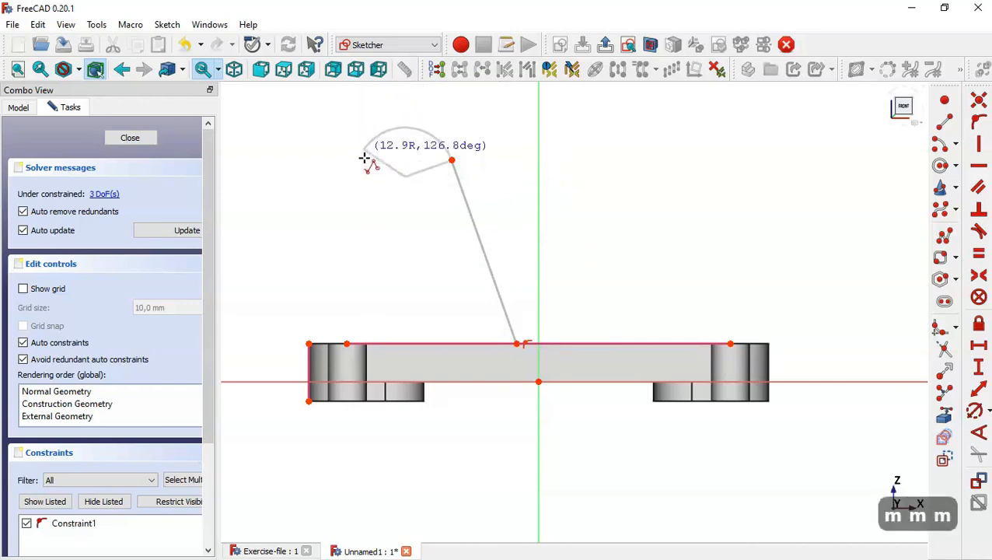
{"action": "left_click", "coordinate": [354, 163]}
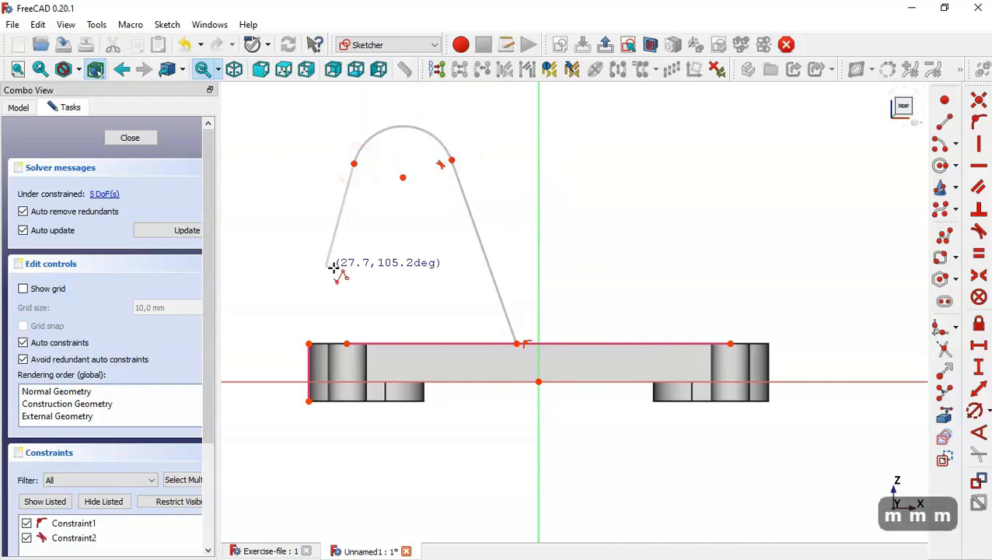
{"action": "key", "text": "m"}
{"action": "key", "text": "m"}
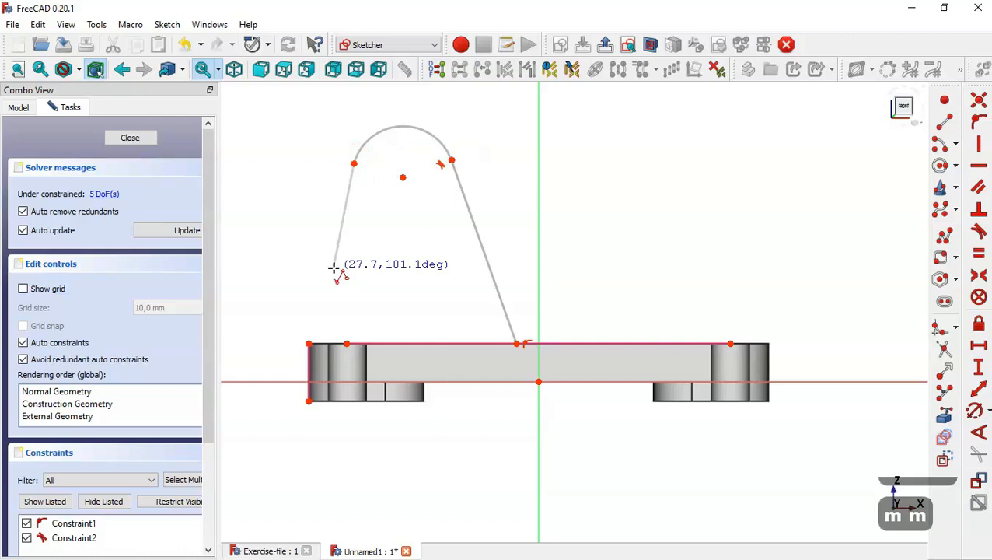
{"action": "left_click", "coordinate": [354, 330]}
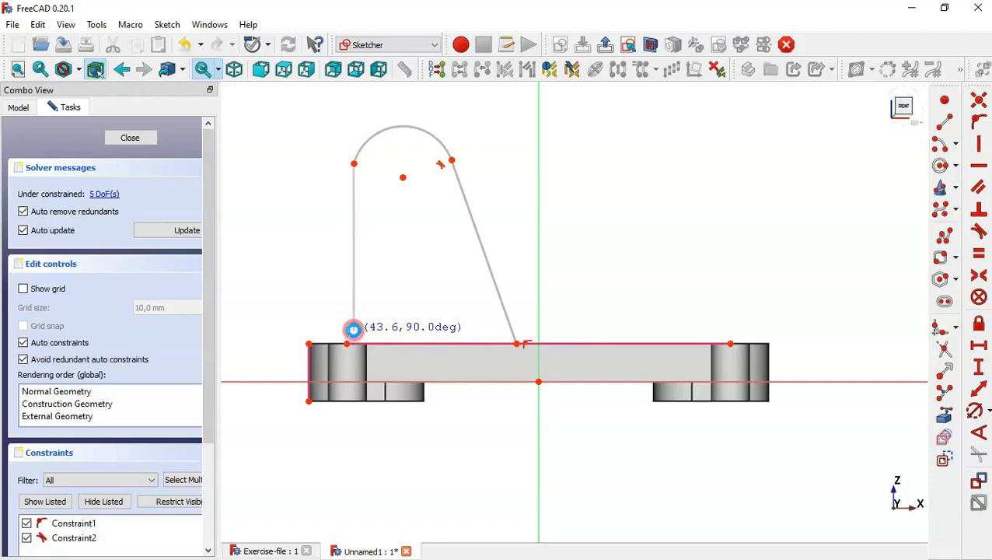
{"action": "left_click", "coordinate": [518, 342]}
{"action": "key", "text": "Escape"}
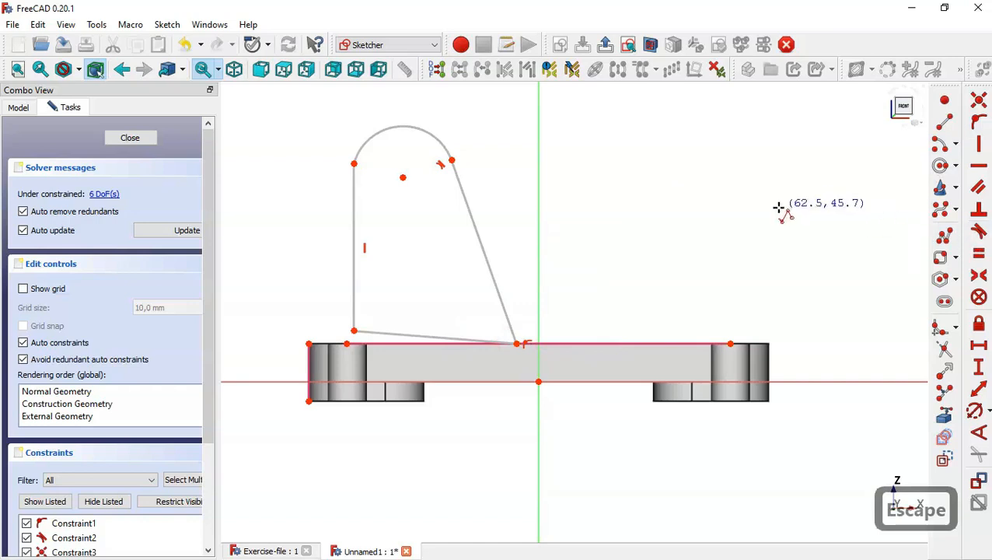
Step: Make the upright profile's arc tangent to its vertical line
{"action": "left_click", "coordinate": [978, 233]}
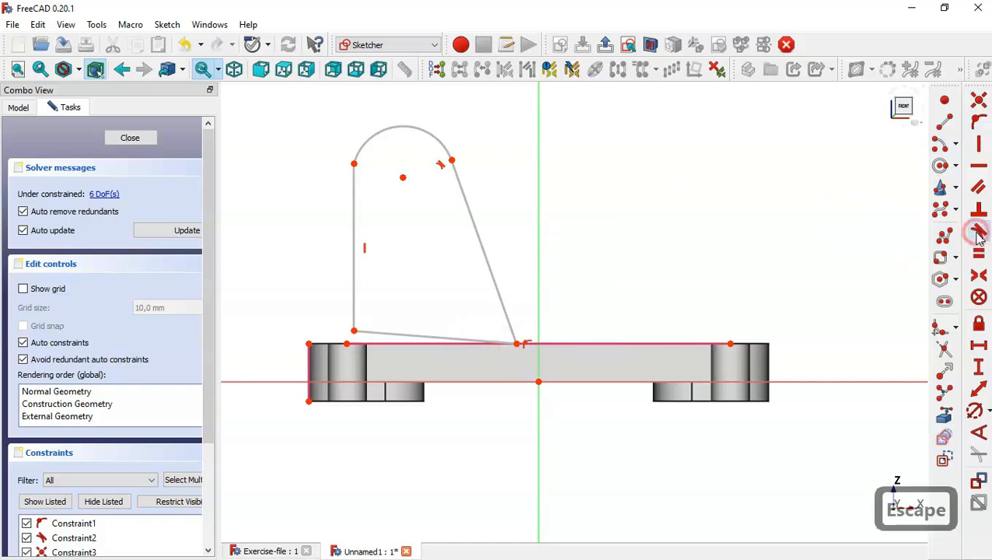
{"action": "left_click", "coordinate": [372, 140]}
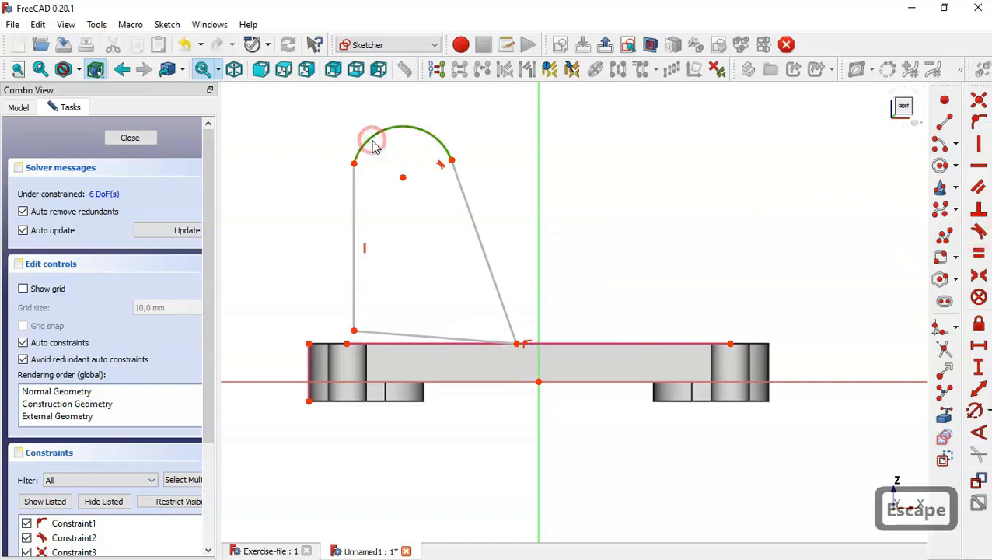
{"action": "left_click", "coordinate": [354, 189]}
{"action": "key", "text": "Escape"}
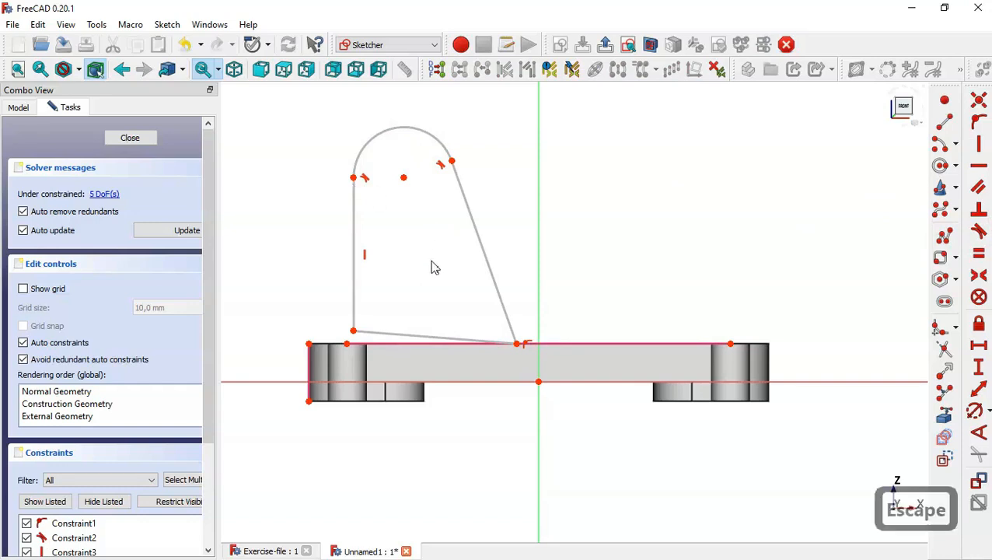
Step: Make the lower end of the profile's vertical line coincident with the plate's upper-left corner
{"action": "left_click", "coordinate": [308, 344]}
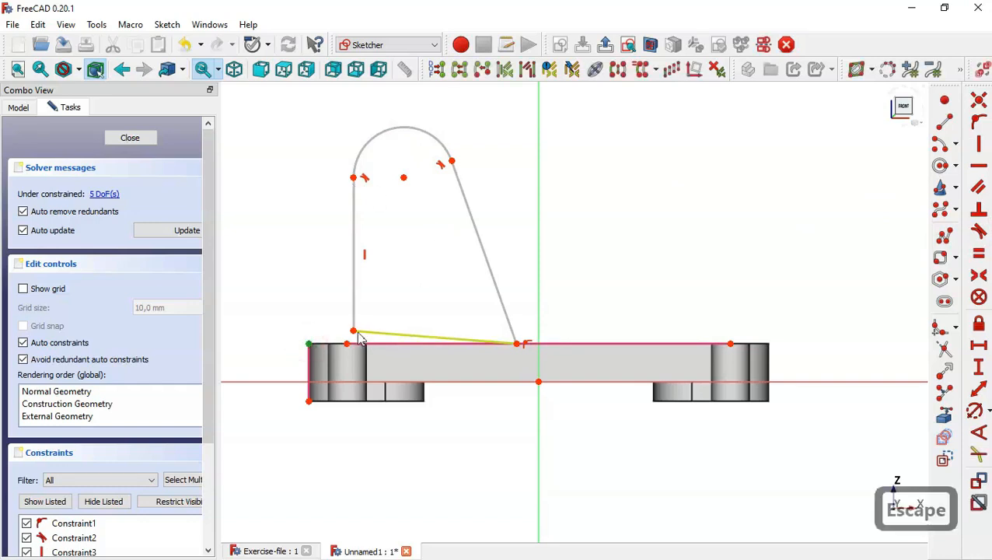
{"action": "left_click", "coordinate": [354, 330]}
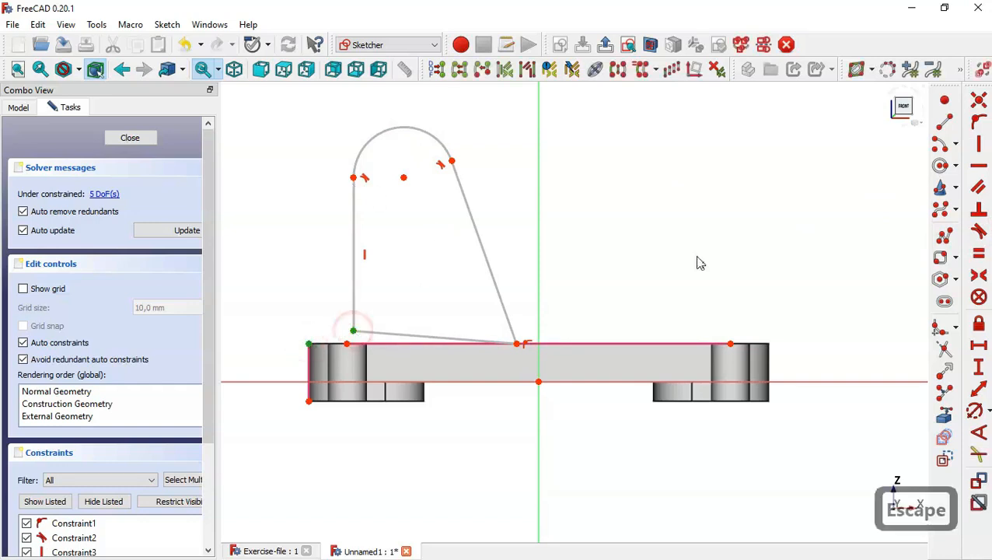
{"action": "left_click", "coordinate": [979, 101]}
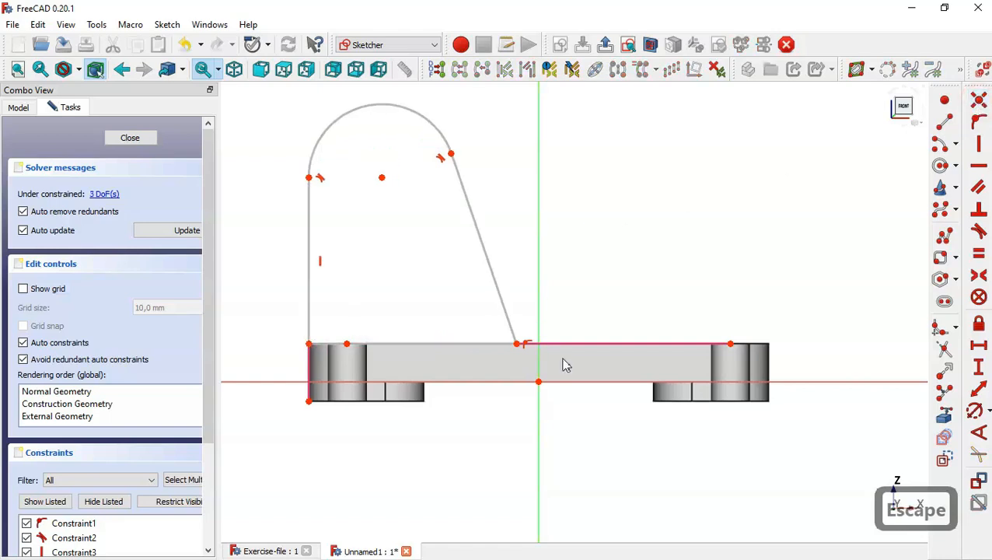
Step: Recheck the upright's dimensions in the Exercise-file document and constrain the profile's vertical line to 40 mm in the part's sketch
{"action": "scroll", "coordinate": [544, 346], "scroll_direction": "down", "scroll_amount": 3}
{"action": "scroll", "coordinate": [509, 299], "scroll_direction": "up", "scroll_amount": 3}
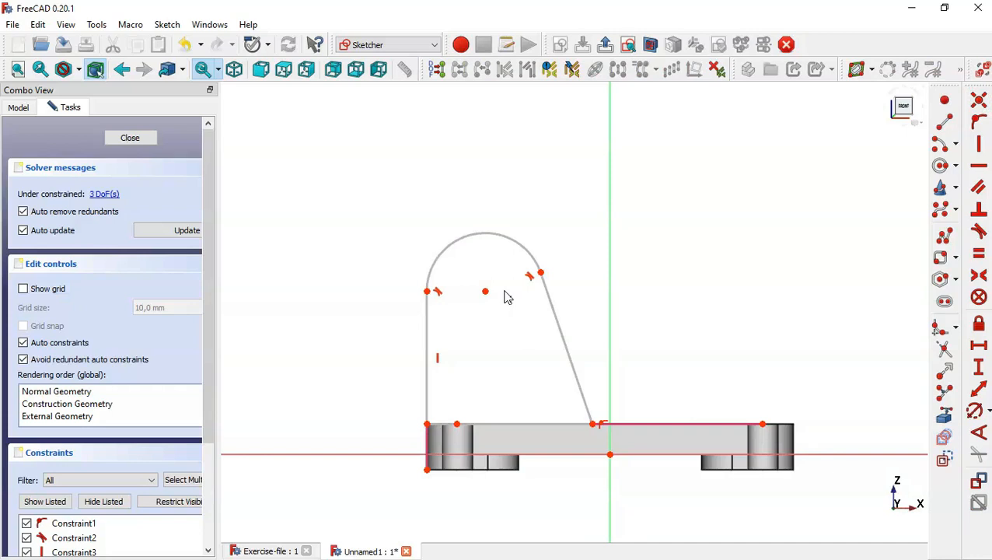
{"action": "left_click", "coordinate": [262, 551]}
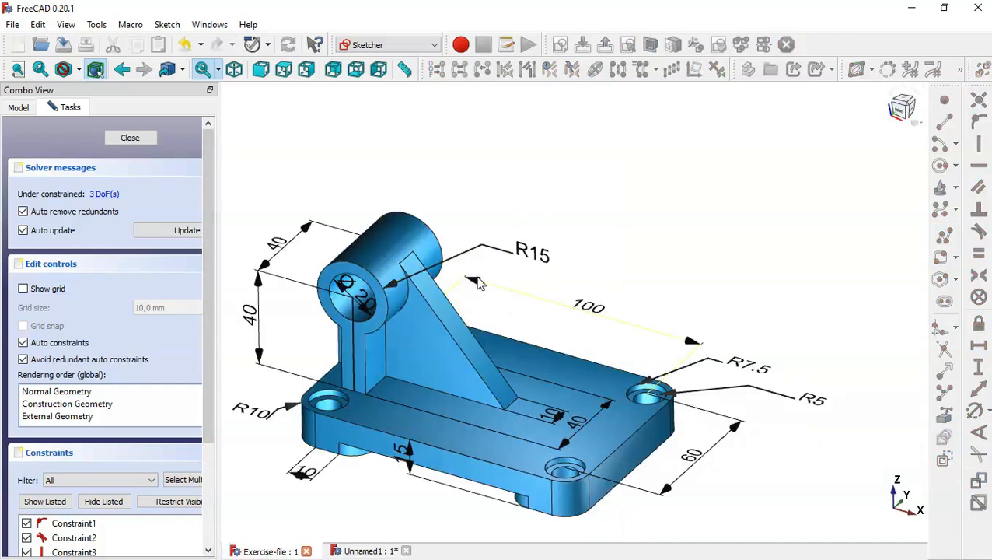
{"action": "mouse_move", "coordinate": [511, 268]}
{"action": "left_mouse_down"}
{"action": "mouse_move", "coordinate": [583, 205]}
{"action": "mouse_move", "coordinate": [502, 250]}
{"action": "mouse_move", "coordinate": [538, 290]}
{"action": "mouse_move", "coordinate": [525, 297]}
{"action": "mouse_move", "coordinate": [561, 295]}
{"action": "left_mouse_up"}
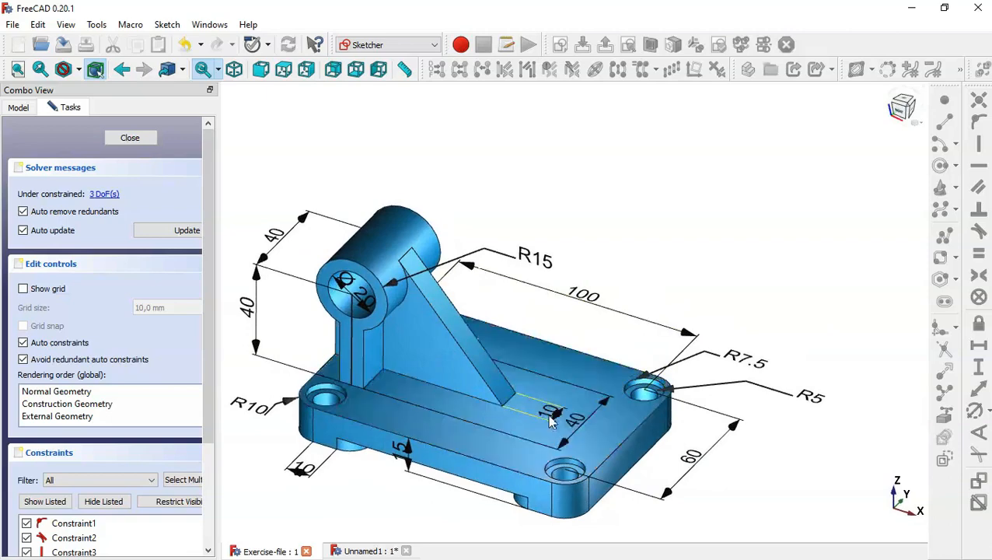
{"action": "left_click", "coordinate": [352, 552]}
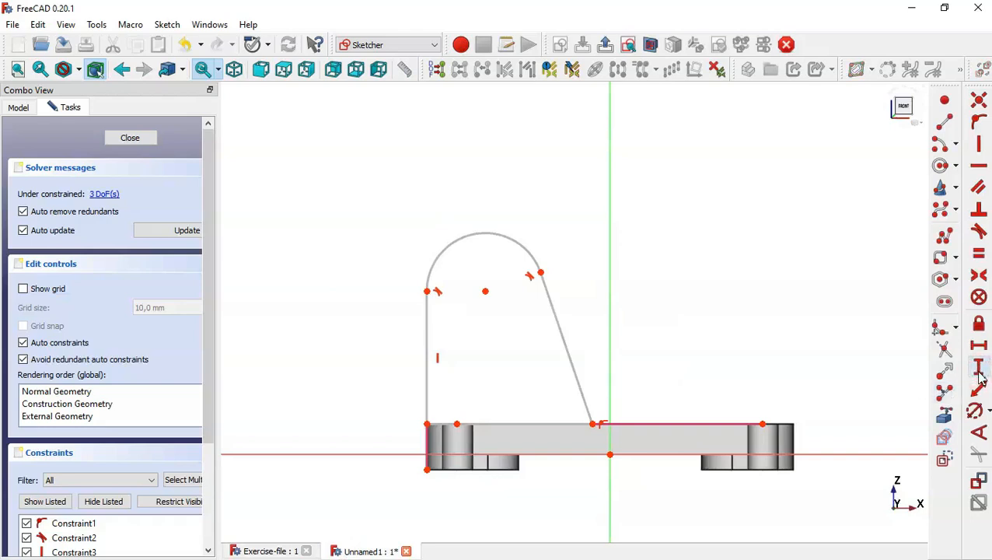
{"action": "left_click", "coordinate": [979, 368]}
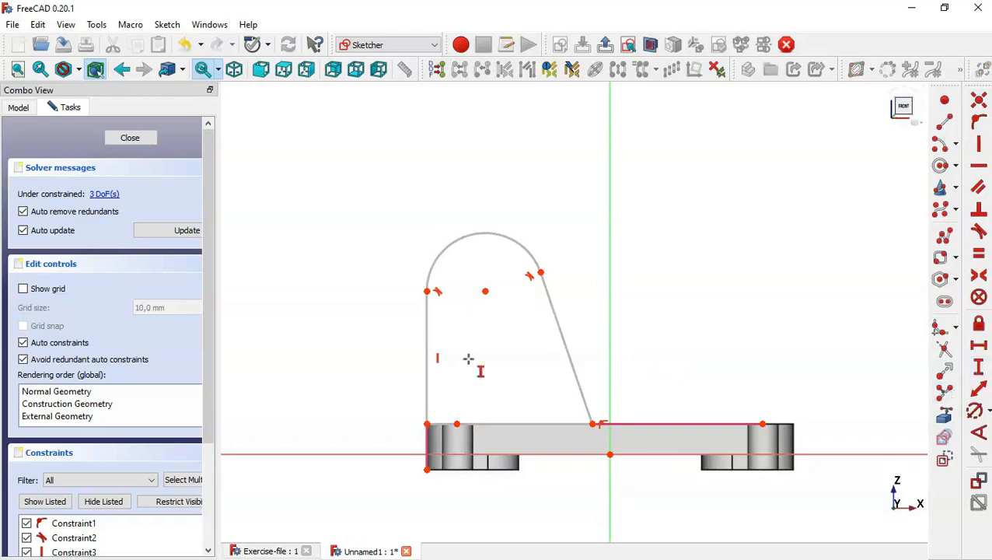
{"action": "left_click", "coordinate": [429, 350]}
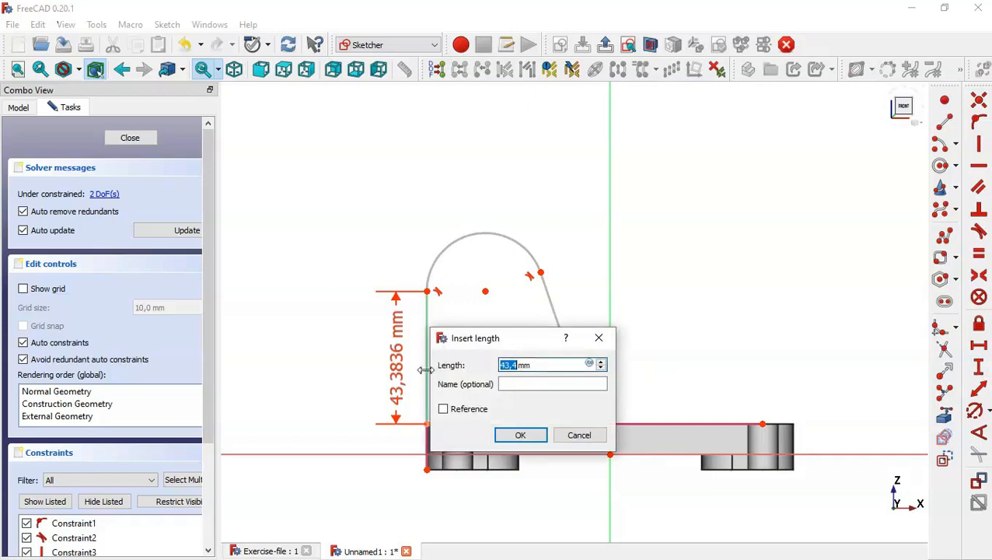
{"action": "type", "text": "40"}
{"action": "key", "text": "Return"}
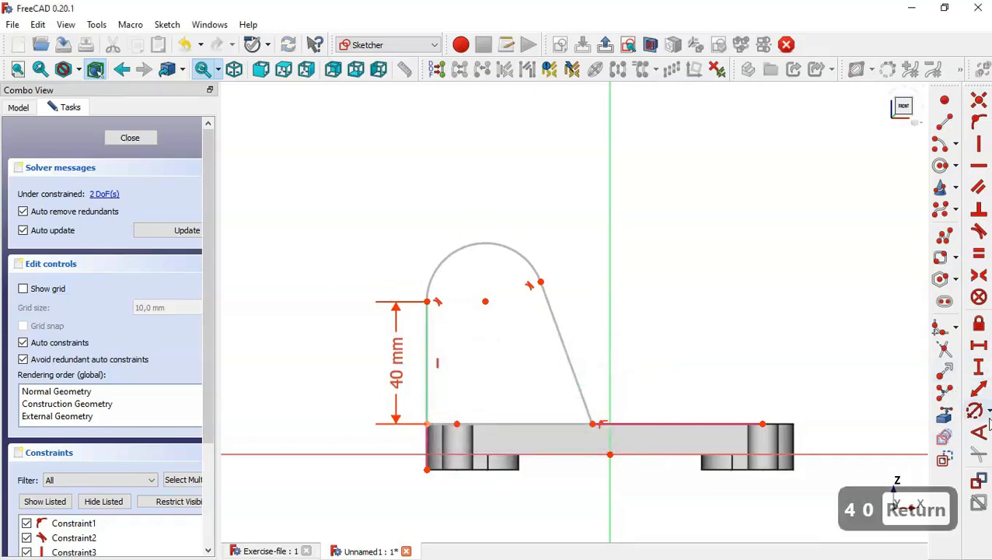
Step: Constrain the radius of the arc at the top of the upright profile to 15 mm
{"action": "left_click", "coordinate": [976, 411]}
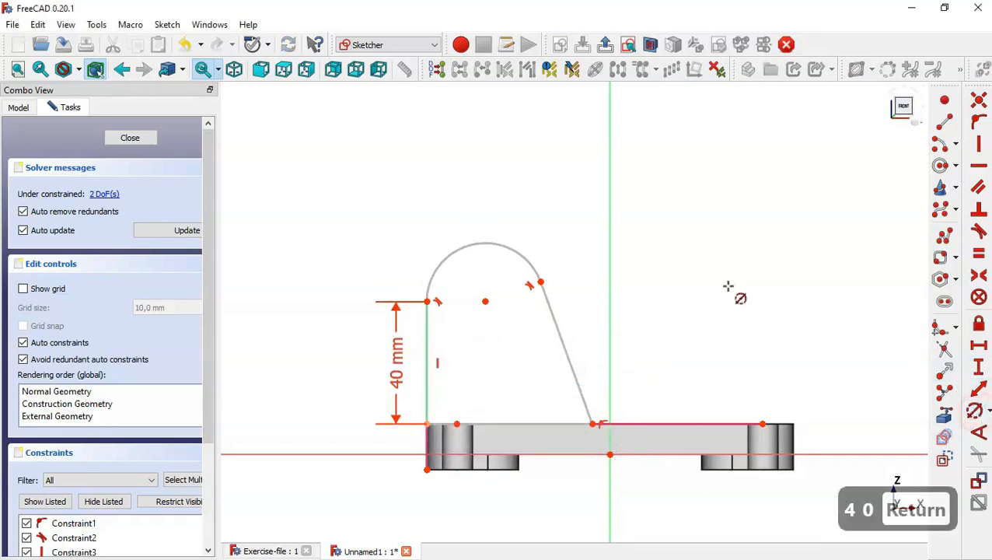
{"action": "left_click", "coordinate": [521, 254]}
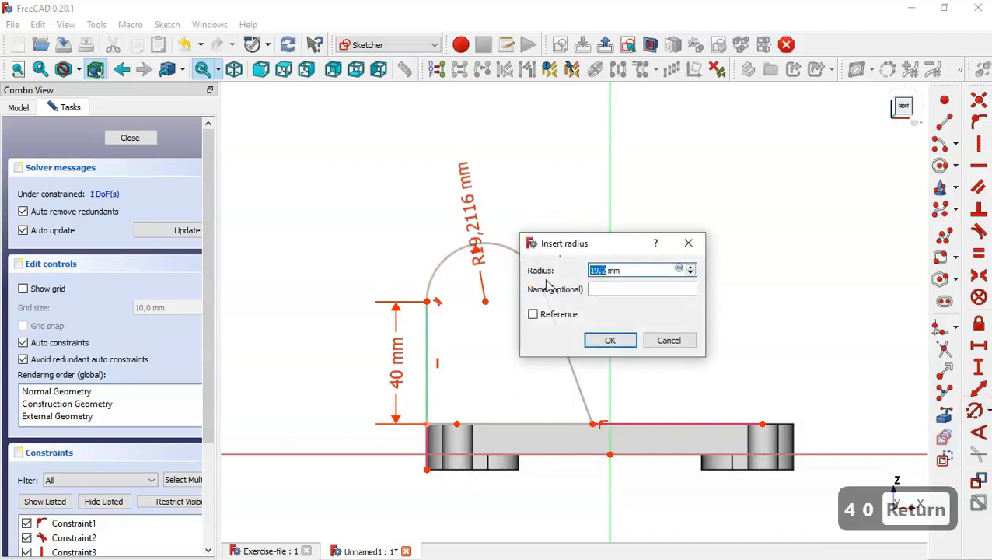
{"action": "type", "text": "15"}
{"action": "key", "text": "Return"}
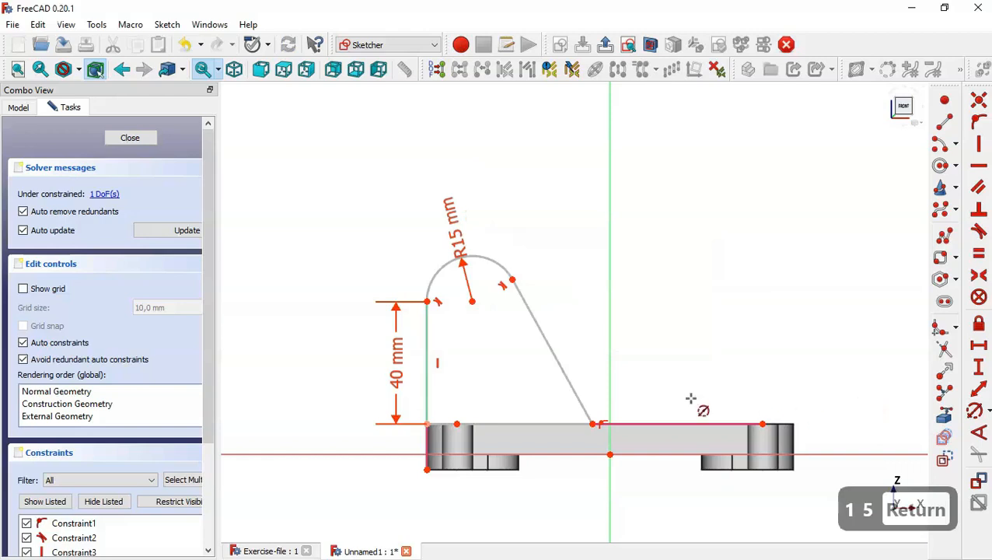
{"action": "key", "text": "Escape"}
Step: Align the slanted line's lower end vertically with the sketch origin and close the sketch
{"action": "left_click_drag", "start_coordinate": [580, 405], "coordinate": [633, 469]}
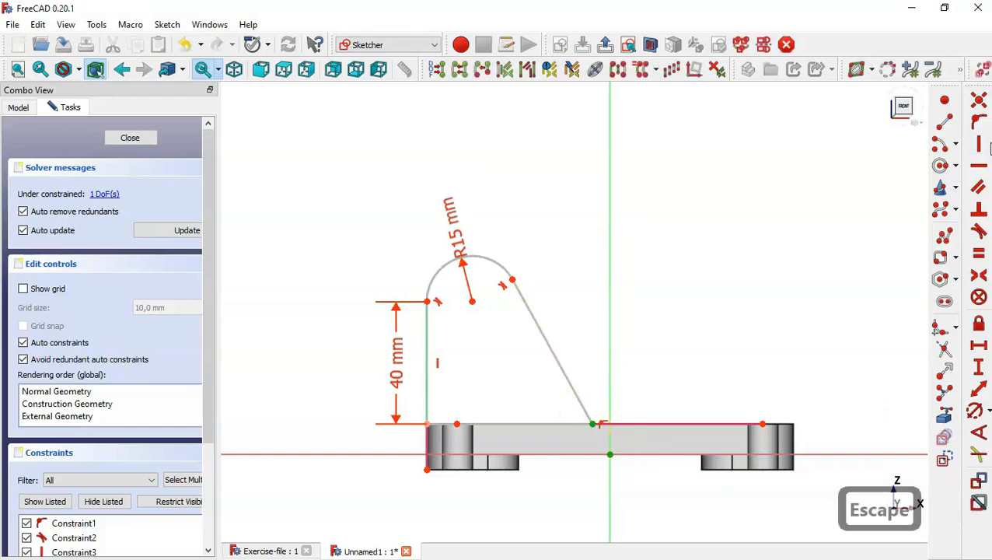
{"action": "left_click", "coordinate": [980, 146]}
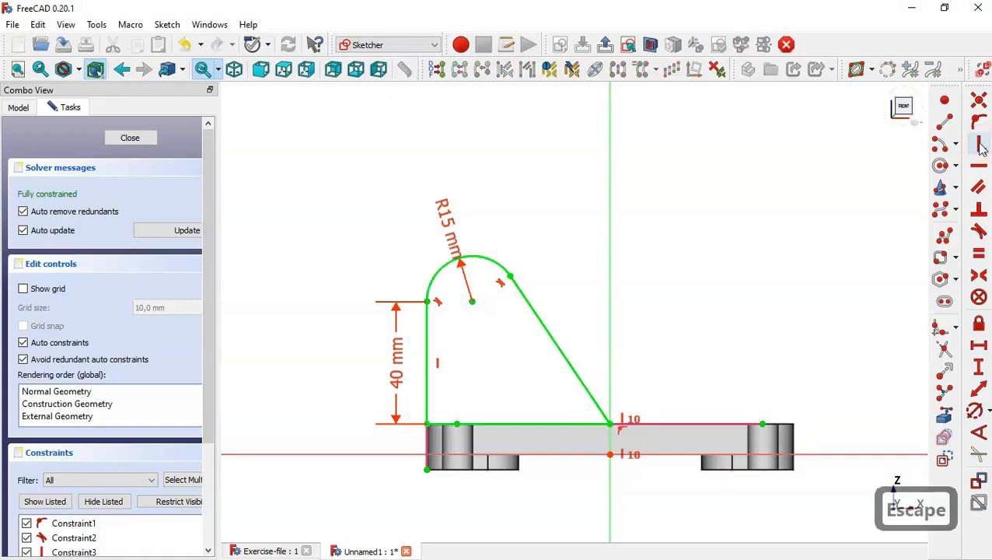
{"action": "left_click", "coordinate": [124, 146]}
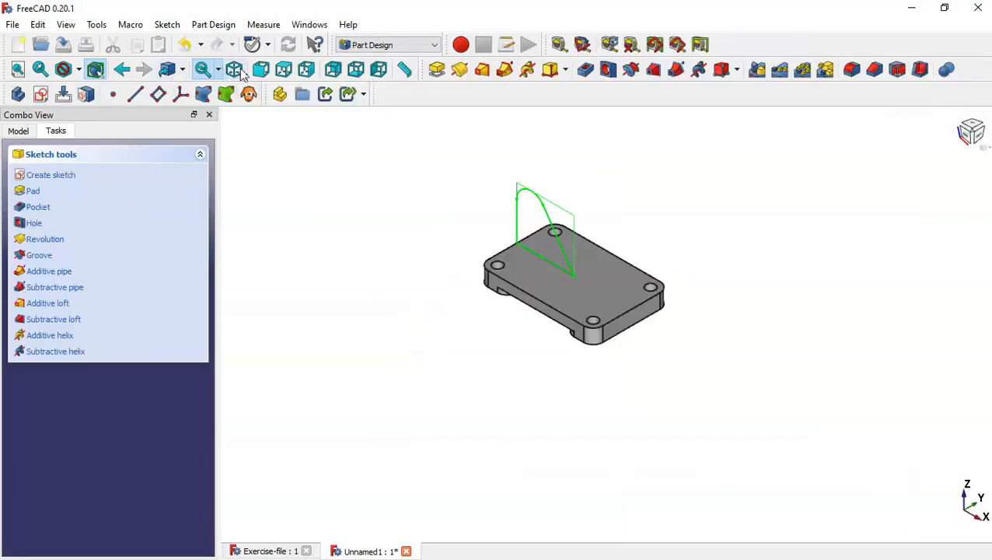
Step: Pad the upright profile 10 mm, symmetric to the sketch plane
{"action": "left_click", "coordinate": [436, 69]}
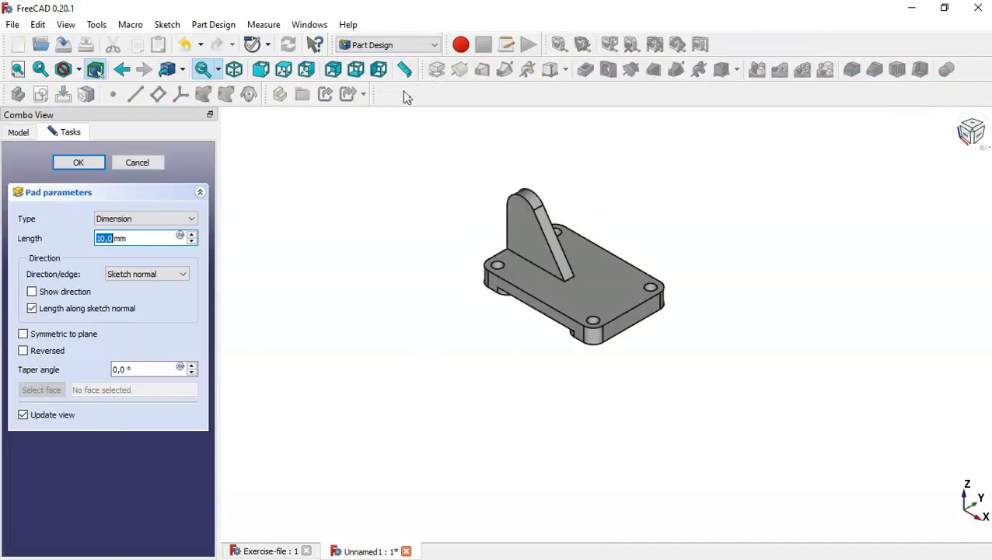
{"action": "left_click", "coordinate": [68, 336]}
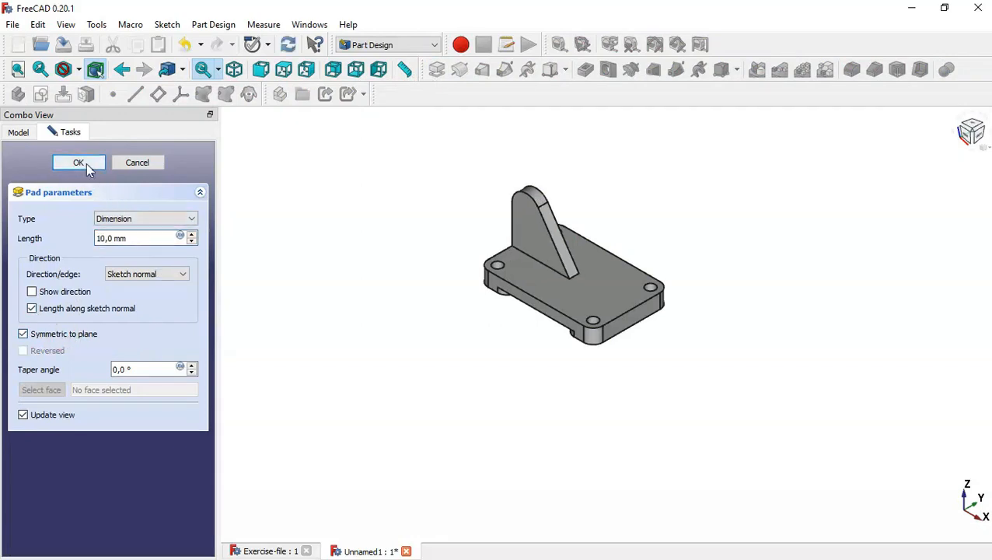
{"action": "left_click", "coordinate": [84, 164]}
{"action": "scroll", "coordinate": [568, 210], "scroll_direction": "up", "scroll_amount": 5}
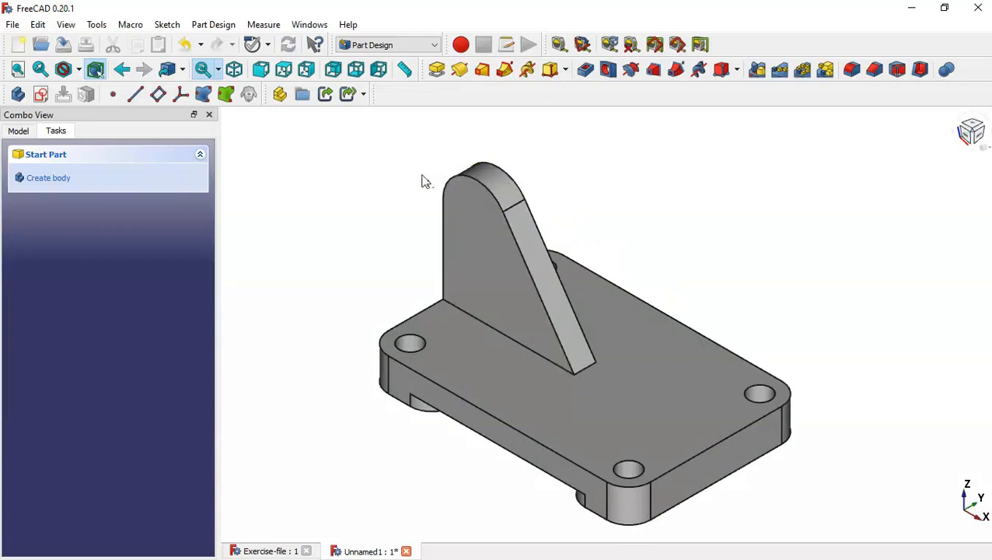
Step: Start a new sketch on the XZ plane, reference the upright's top arc as external geometry and section the view at the sketch plane
{"action": "left_click", "coordinate": [42, 94]}
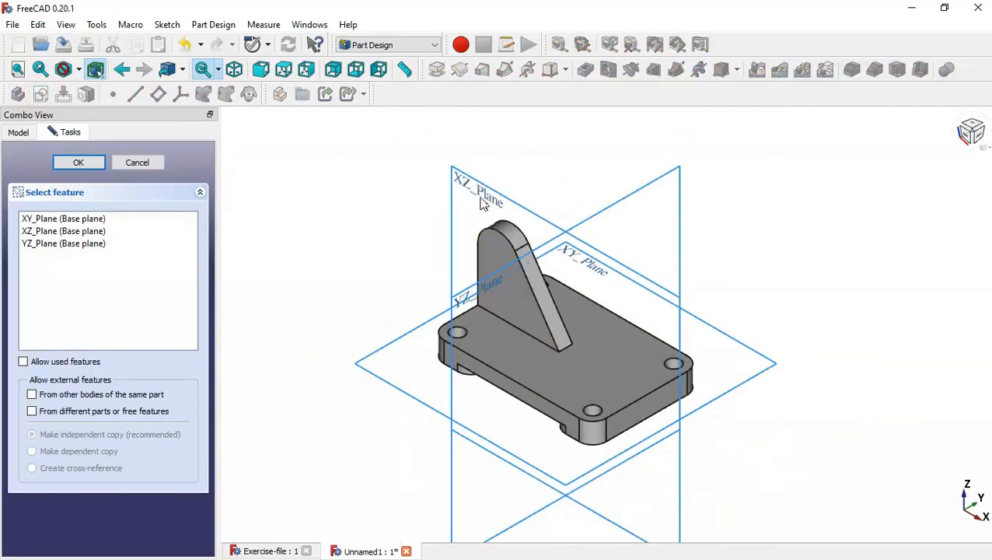
{"action": "left_click", "coordinate": [480, 191]}
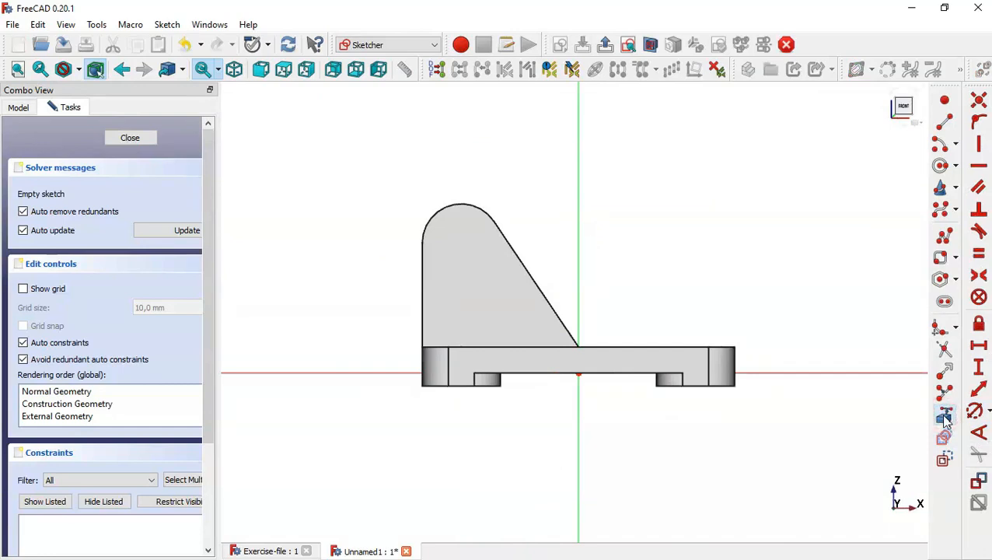
{"action": "left_click", "coordinate": [944, 417]}
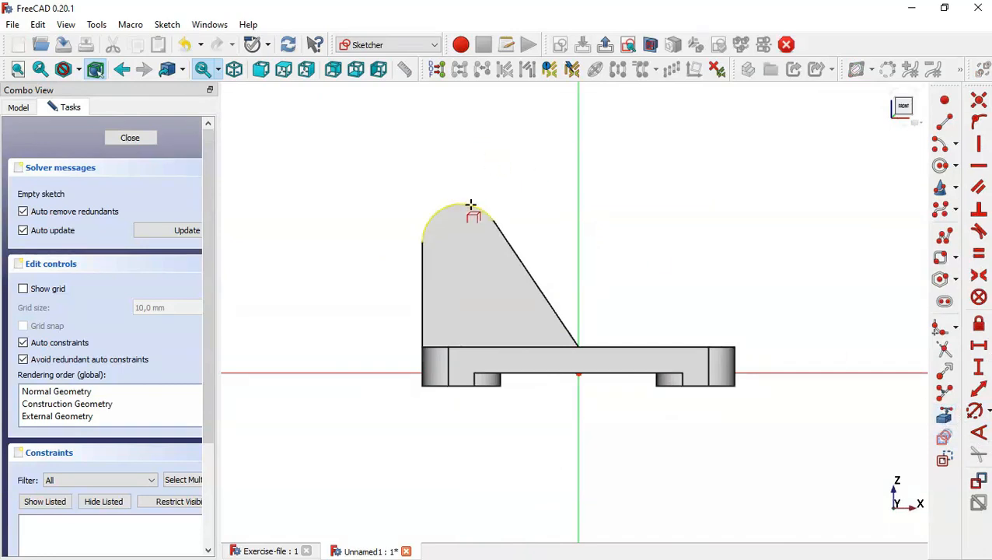
{"action": "left_click", "coordinate": [470, 206]}
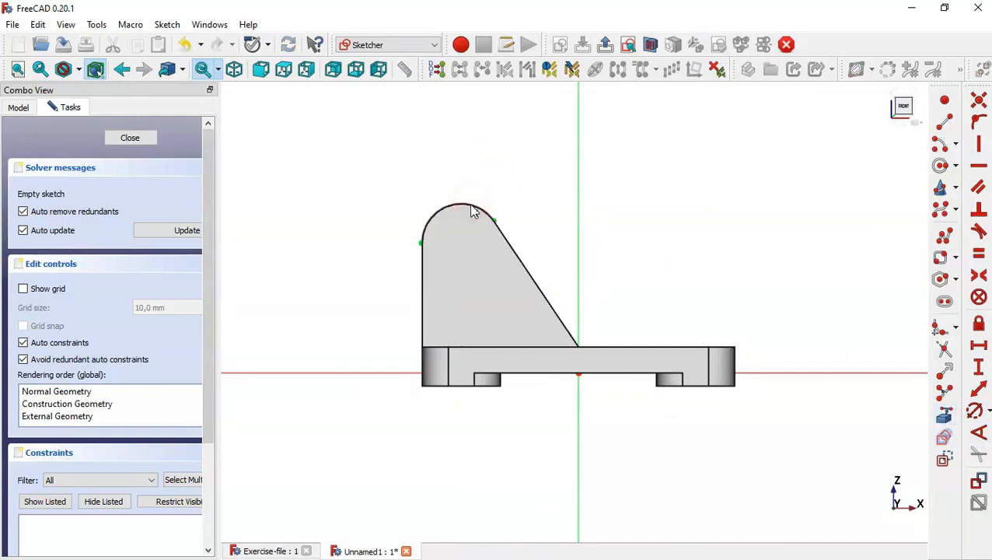
{"action": "left_click", "coordinate": [650, 45]}
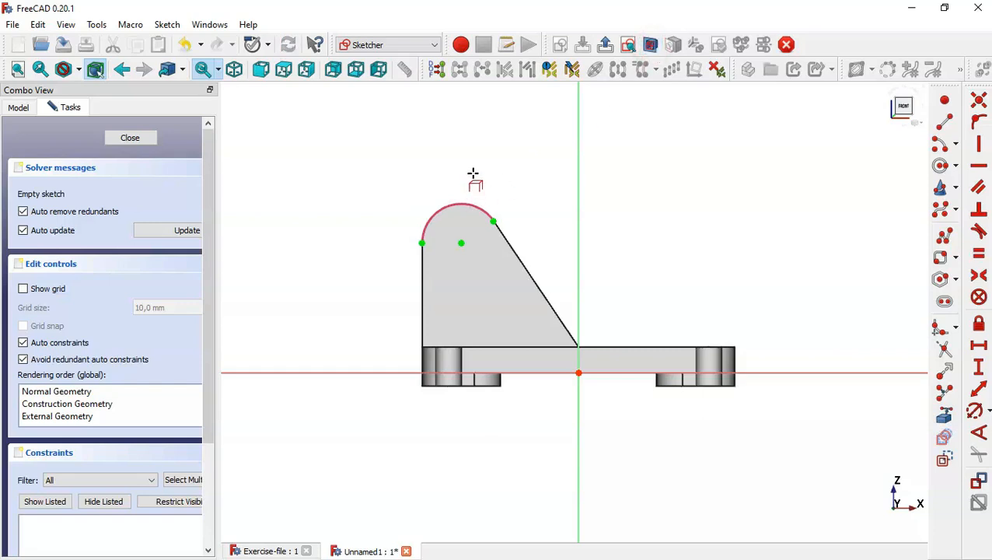
Step: Draw a circle centred on the upright's top arc, passing through the arc's end point at the slanted edge, and close the sketch
{"action": "scroll", "coordinate": [473, 175], "scroll_direction": "up", "scroll_amount": 1}
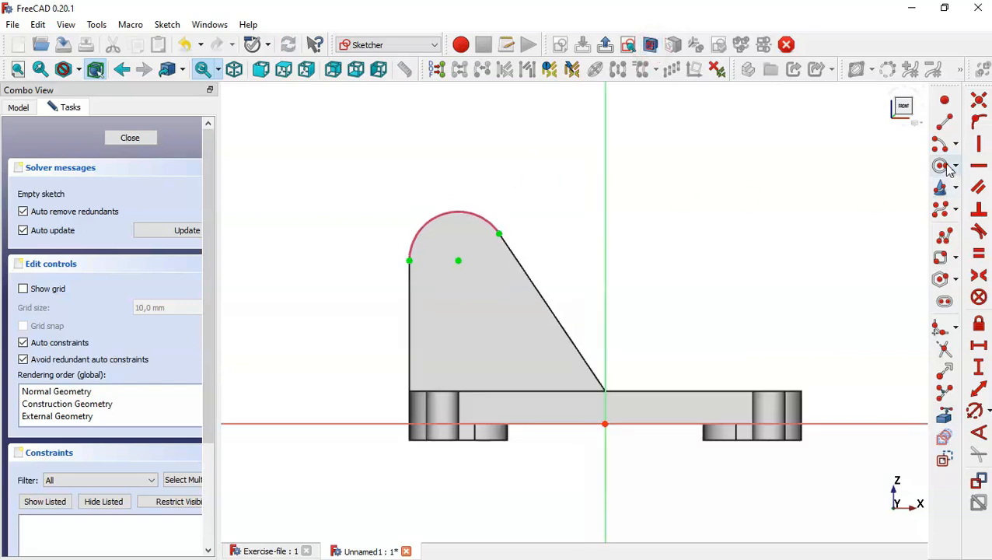
{"action": "left_click", "coordinate": [942, 165]}
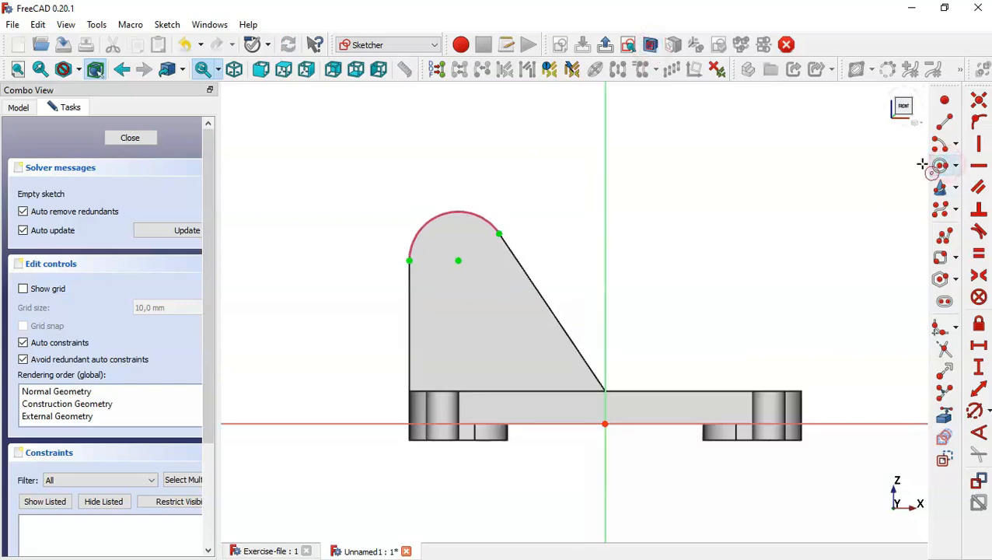
{"action": "left_click", "coordinate": [459, 259]}
{"action": "left_click", "coordinate": [500, 234]}
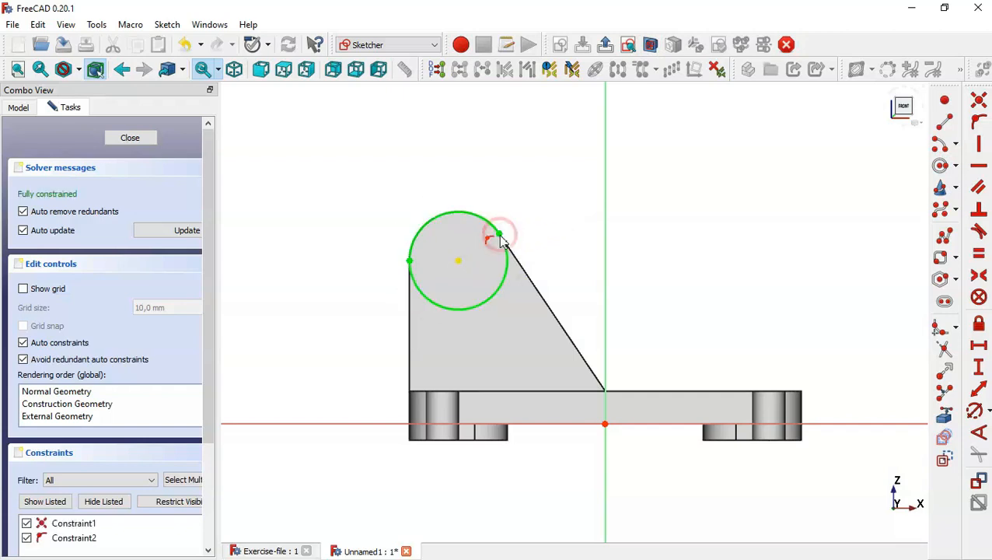
{"action": "left_click", "coordinate": [130, 138]}
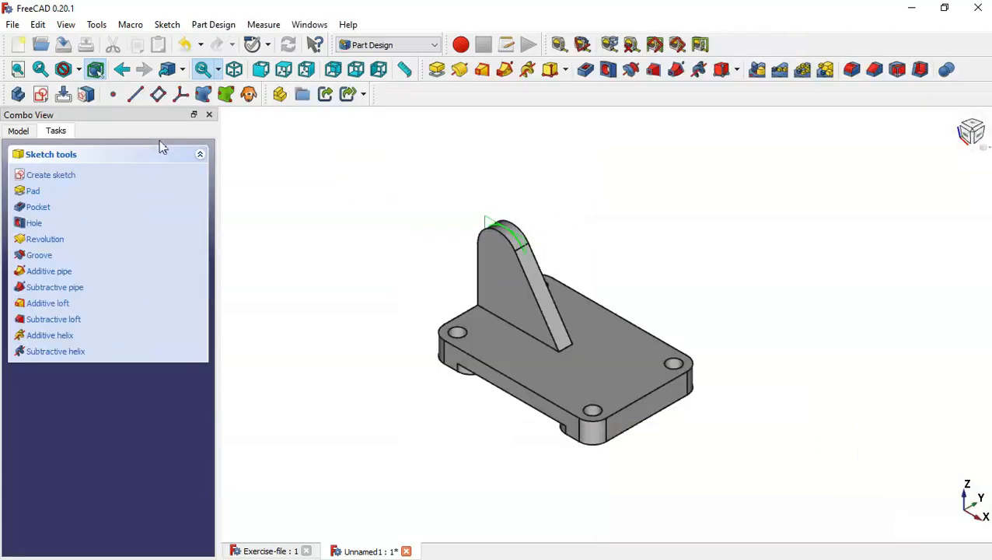
Step: Pad the circle 40 mm, symmetric to the sketch plane, checking the length against the Exercise-file drawing
{"action": "scroll", "coordinate": [594, 250], "scroll_direction": "up", "scroll_amount": 1}
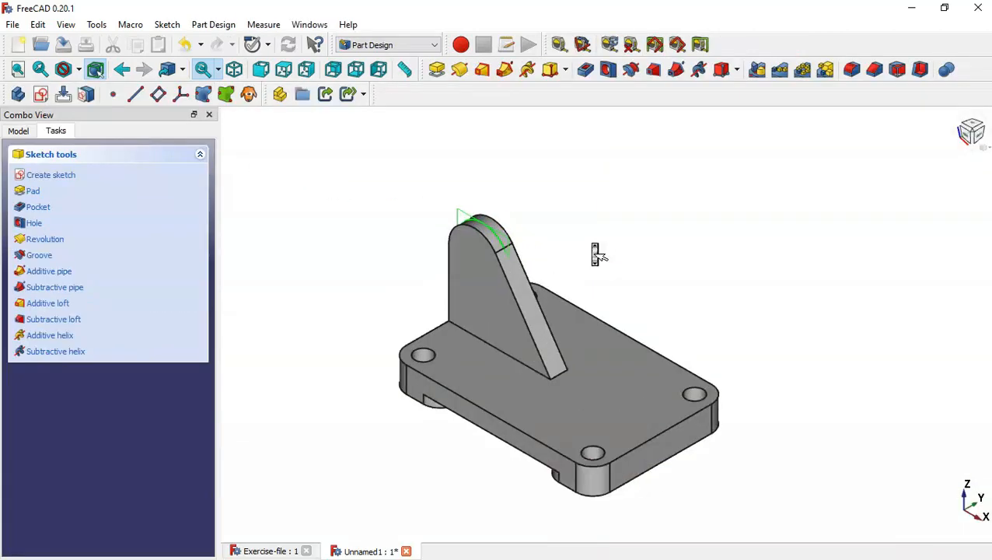
{"action": "left_click", "coordinate": [437, 70]}
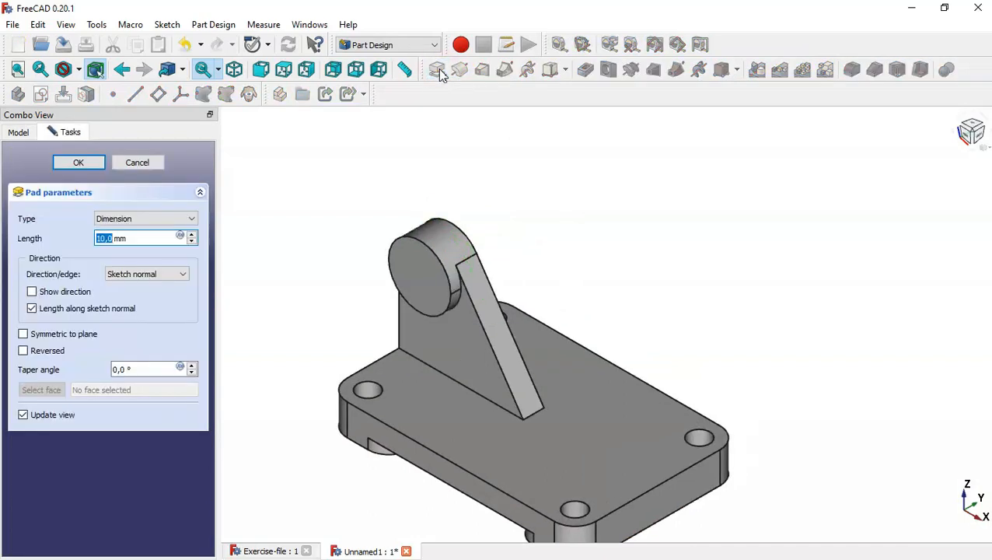
{"action": "left_click", "coordinate": [68, 336]}
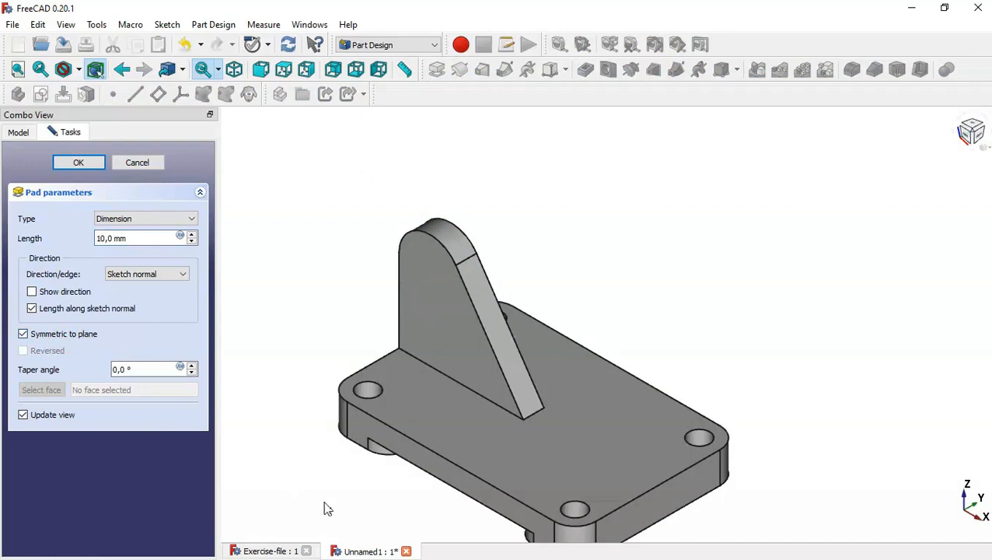
{"action": "left_click", "coordinate": [268, 551]}
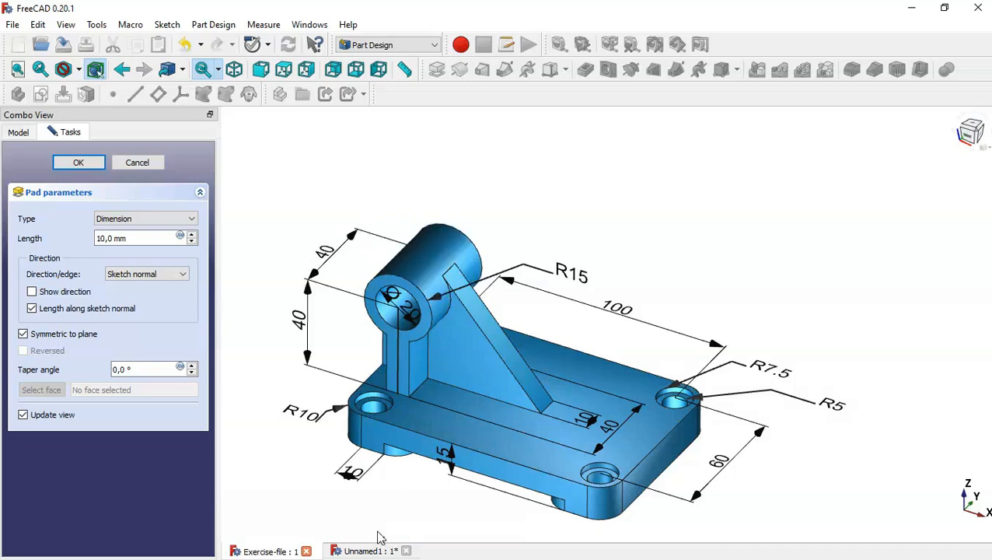
{"action": "left_click", "coordinate": [368, 552]}
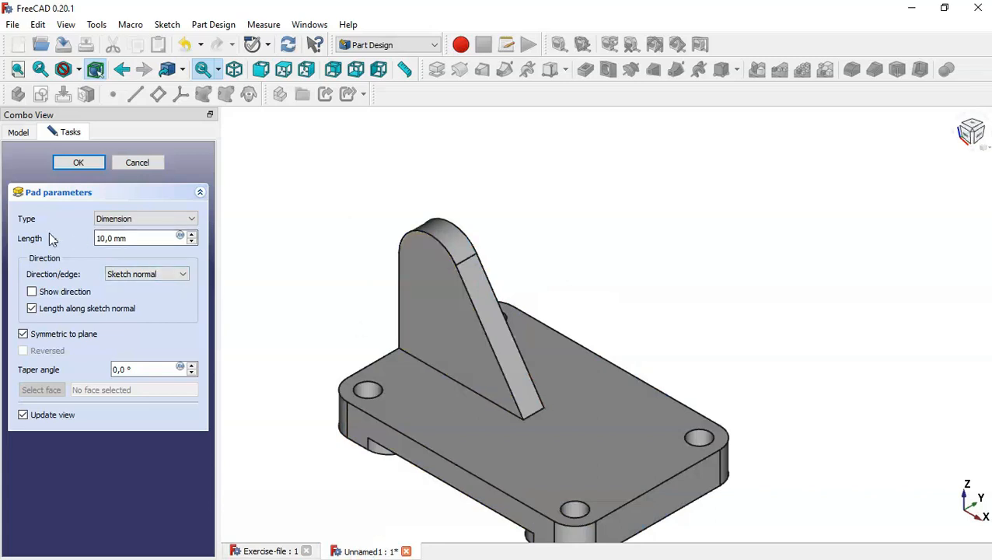
{"action": "left_click_drag", "start_coordinate": [142, 238], "coordinate": [48, 243]}
{"action": "type", "text": "40"}
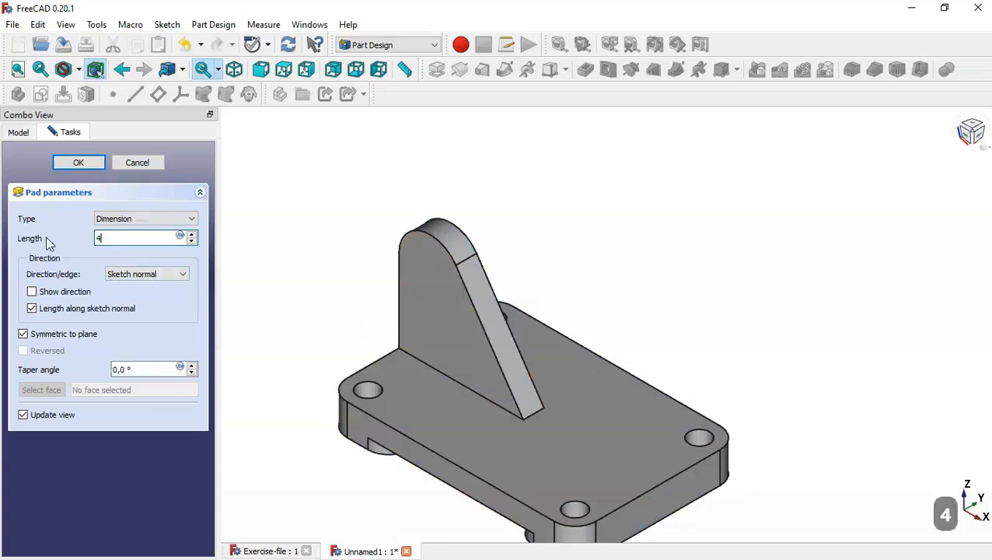
{"action": "left_click", "coordinate": [89, 162]}
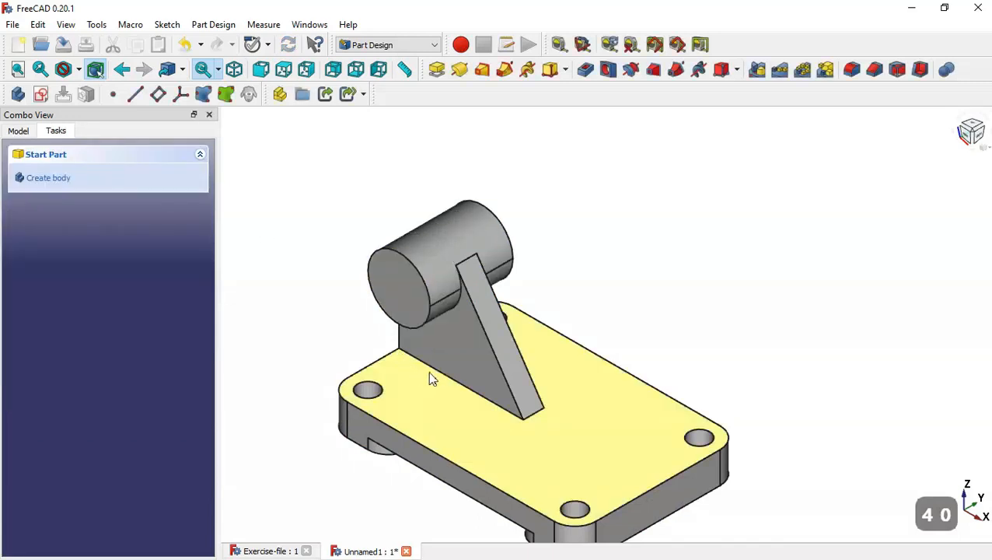
Step: Start a new sketch on the XZ plane, reference the cylinder's circular edge as external geometry and section the view at the sketch plane
{"action": "left_click", "coordinate": [43, 94]}
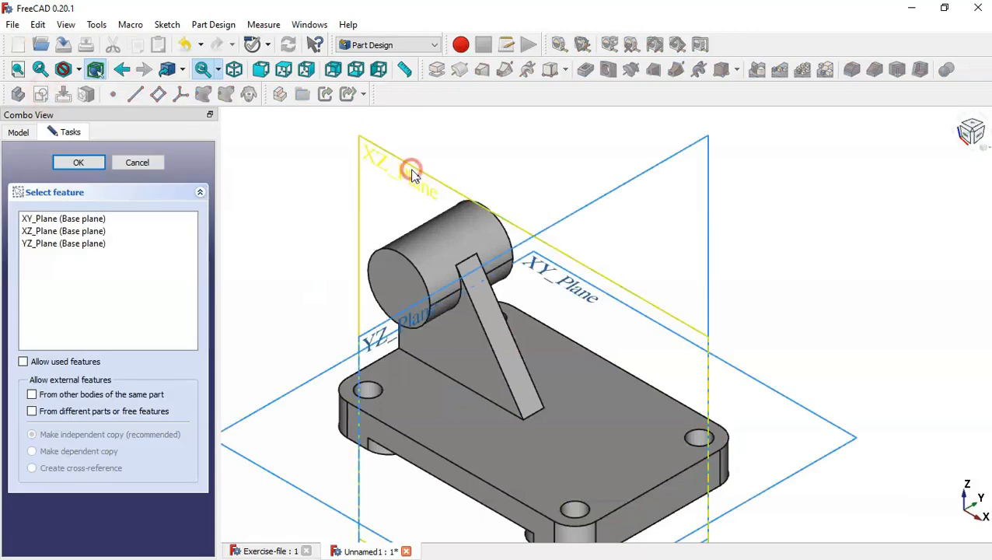
{"action": "left_click", "coordinate": [413, 174]}
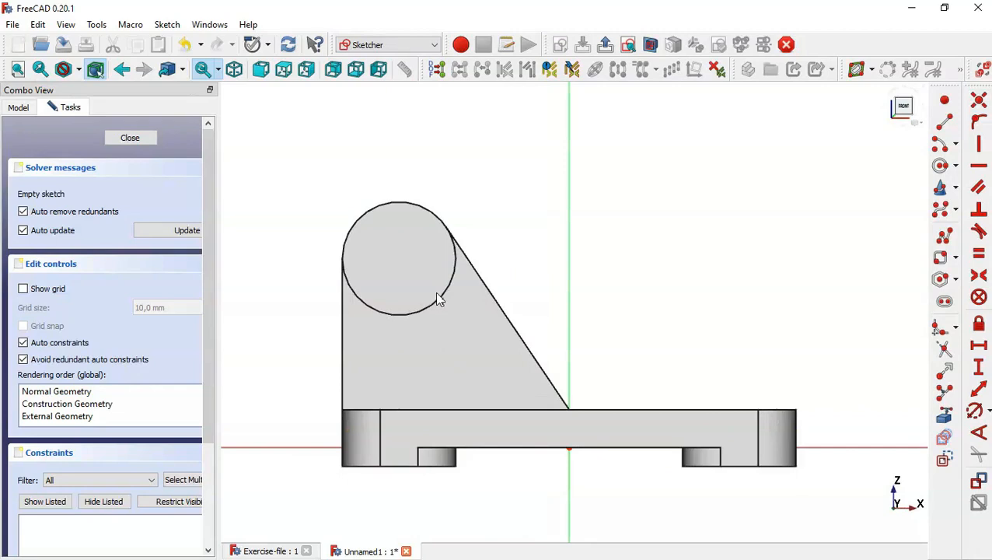
{"action": "left_click", "coordinate": [943, 413]}
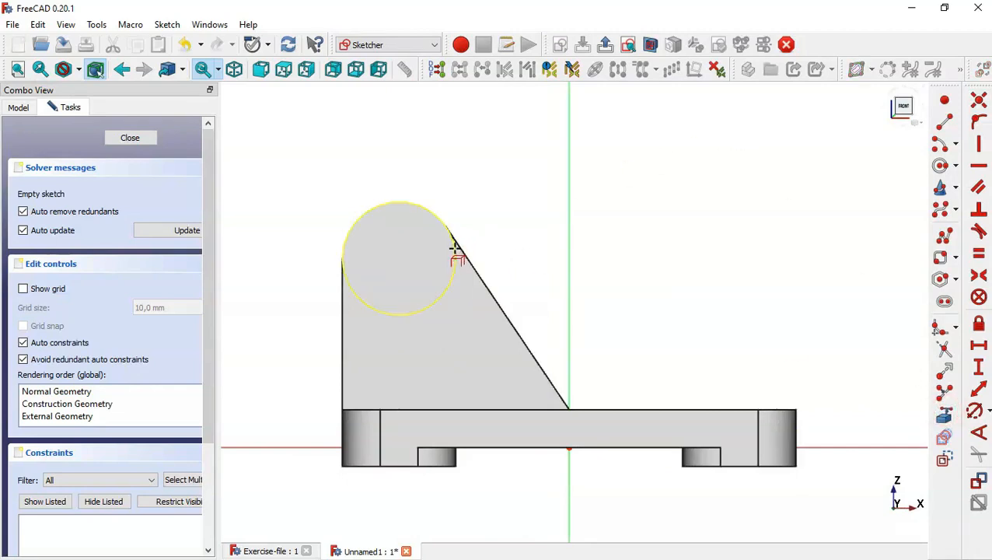
{"action": "left_click", "coordinate": [650, 47]}
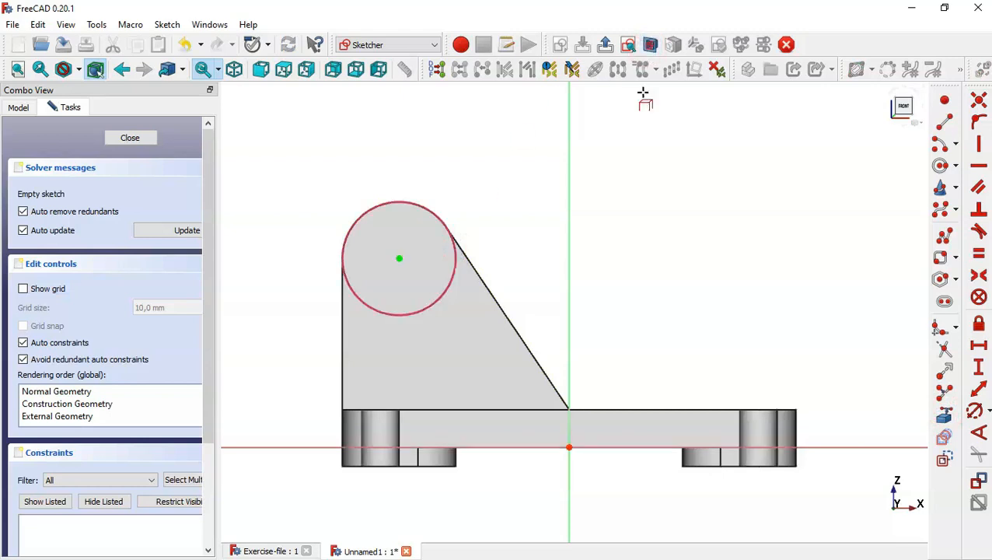
Step: Sketch a rectangle about 11 mm wide from the height of the cylinder's centre down to just above the base plate
{"action": "left_click", "coordinate": [958, 258]}
{"action": "left_click", "coordinate": [831, 255]}
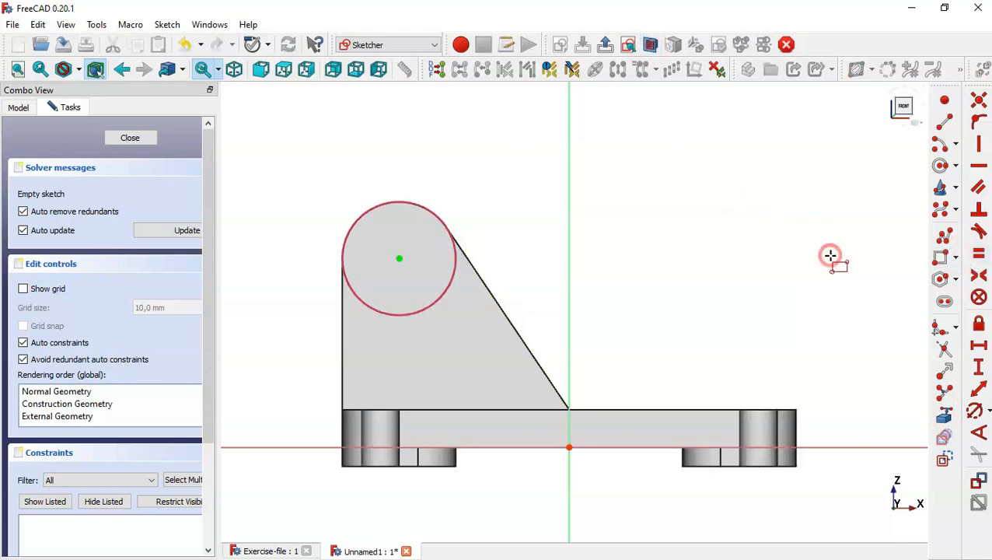
{"action": "left_click", "coordinate": [381, 258]}
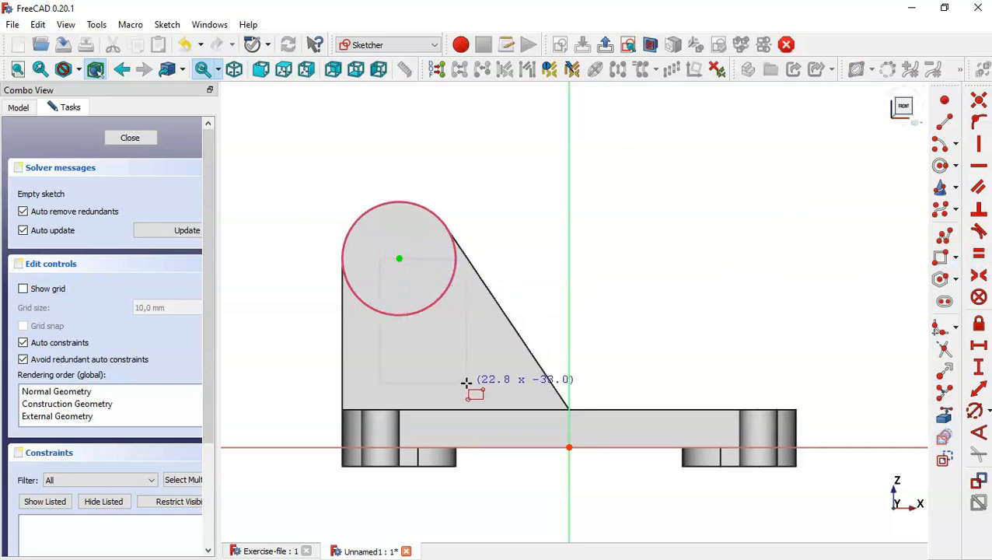
{"action": "left_click", "coordinate": [420, 403]}
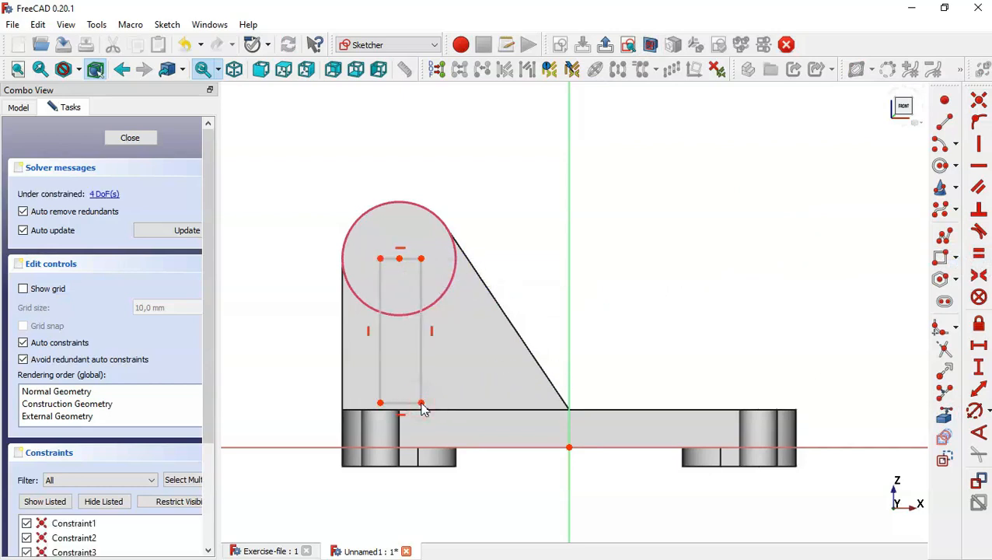
Step: Constrain the rectangle's width to 10 mm and the horizontal distance from its upper right corner to the cylinder's centre to 5 mm
{"action": "left_click", "coordinate": [980, 350]}
{"action": "left_click", "coordinate": [409, 257]}
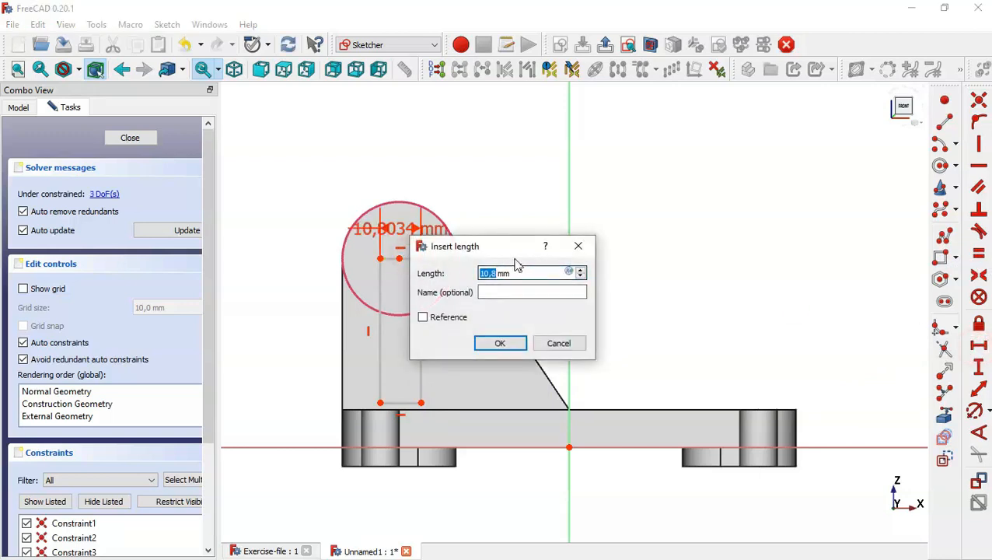
{"action": "type", "text": "10"}
{"action": "key", "text": "Return"}
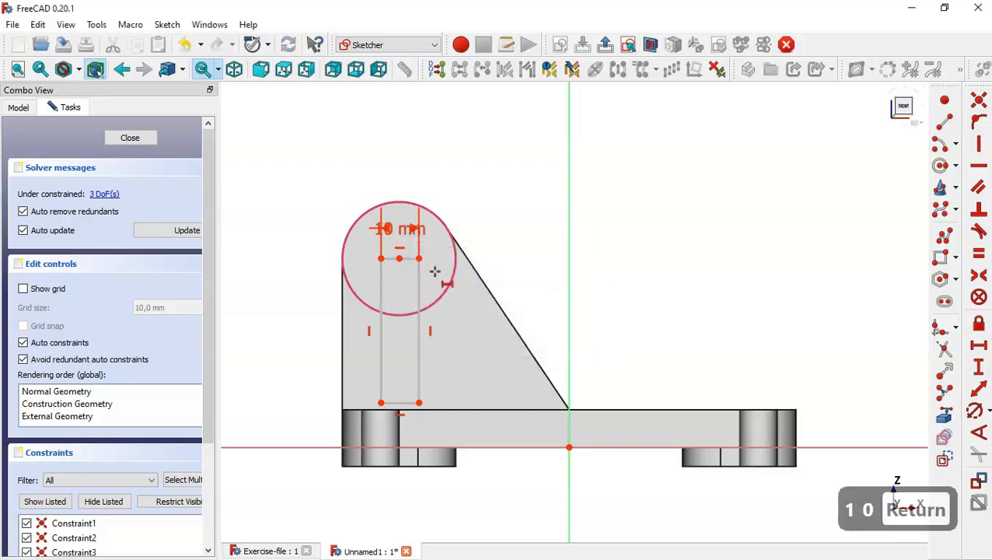
{"action": "left_click", "coordinate": [419, 258]}
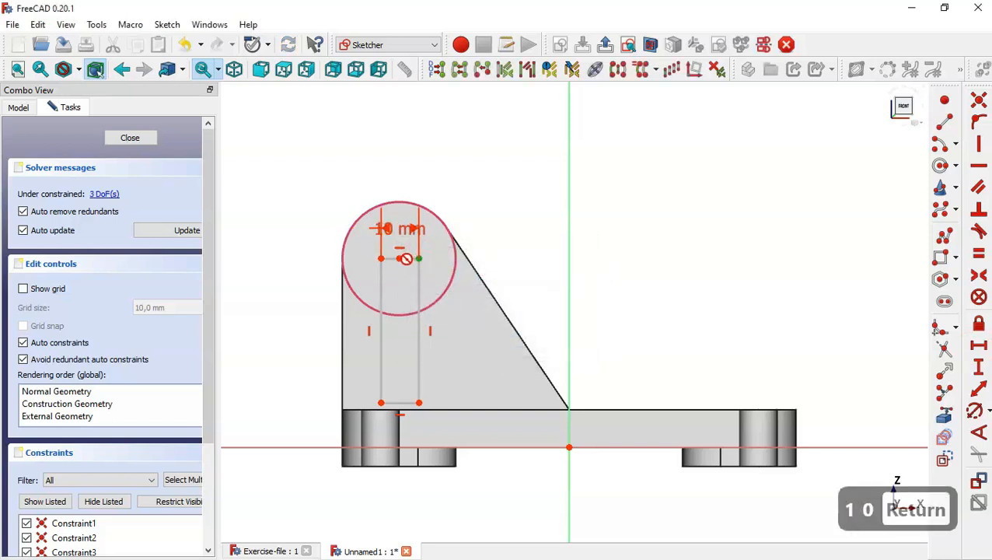
{"action": "left_click", "coordinate": [397, 259]}
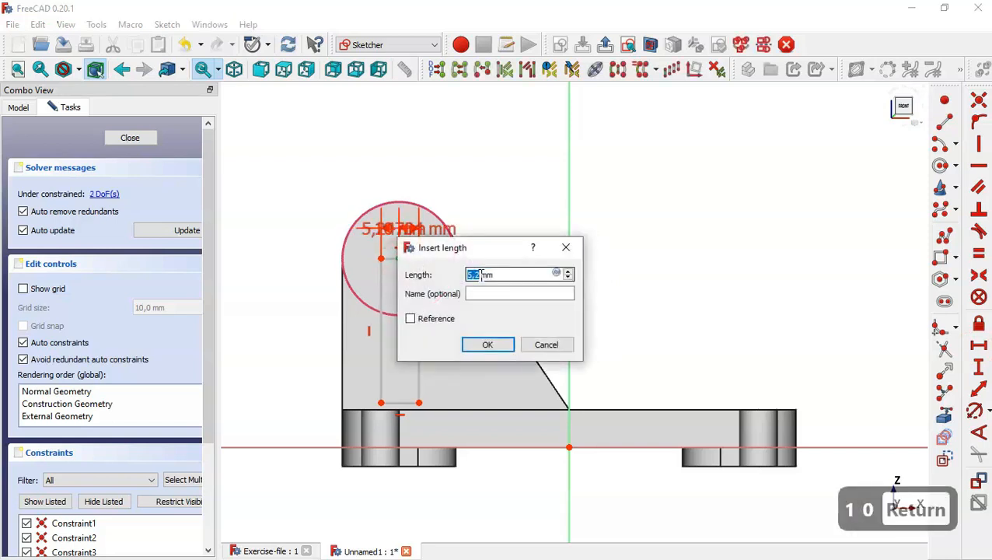
{"action": "type", "text": "5"}
{"action": "key", "text": "Return"}
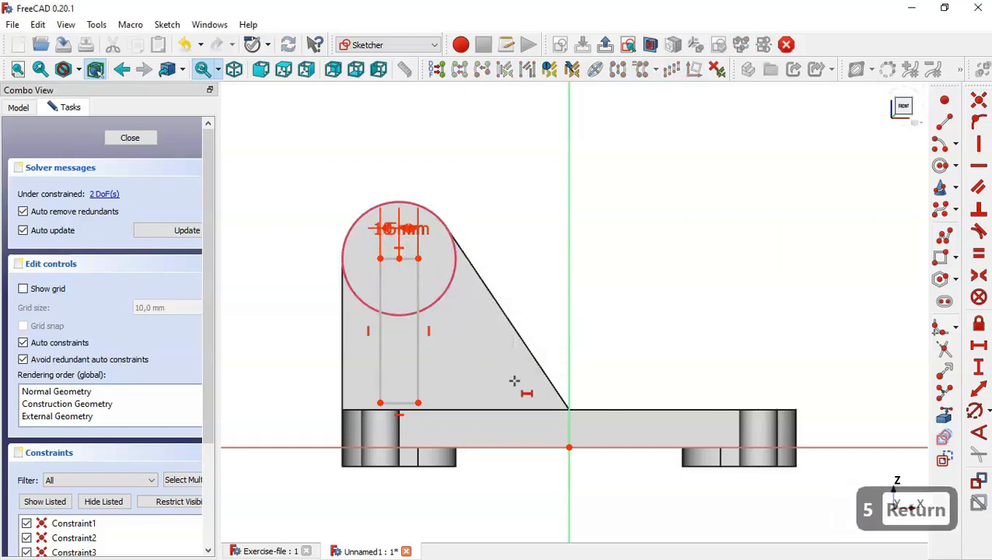
Step: Constrain the vertical distance between the sketch origin and the rectangle's lower right corner to 10 mm
{"action": "left_click", "coordinate": [979, 366]}
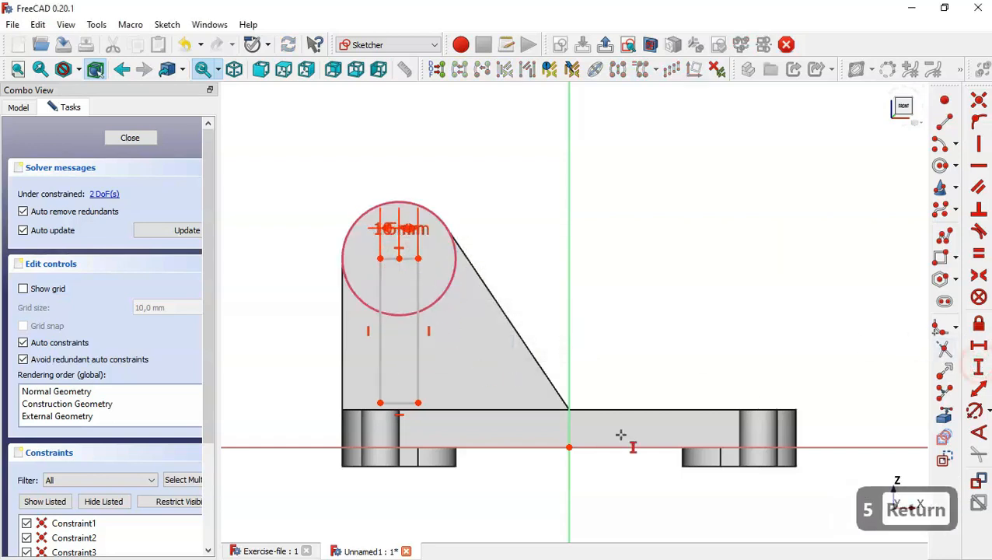
{"action": "left_click", "coordinate": [570, 447]}
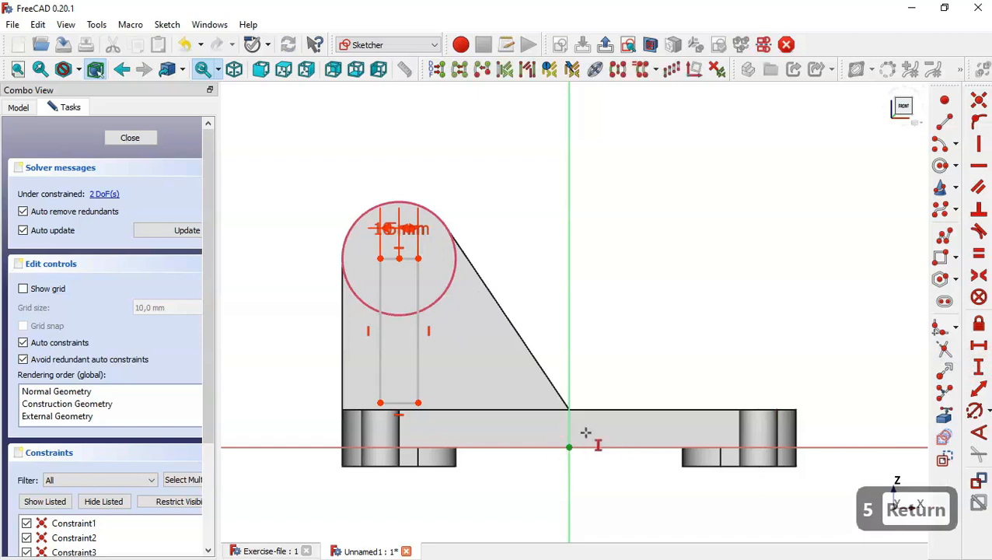
{"action": "left_click", "coordinate": [417, 403]}
{"action": "type", "text": "10"}
{"action": "key", "text": "Return"}
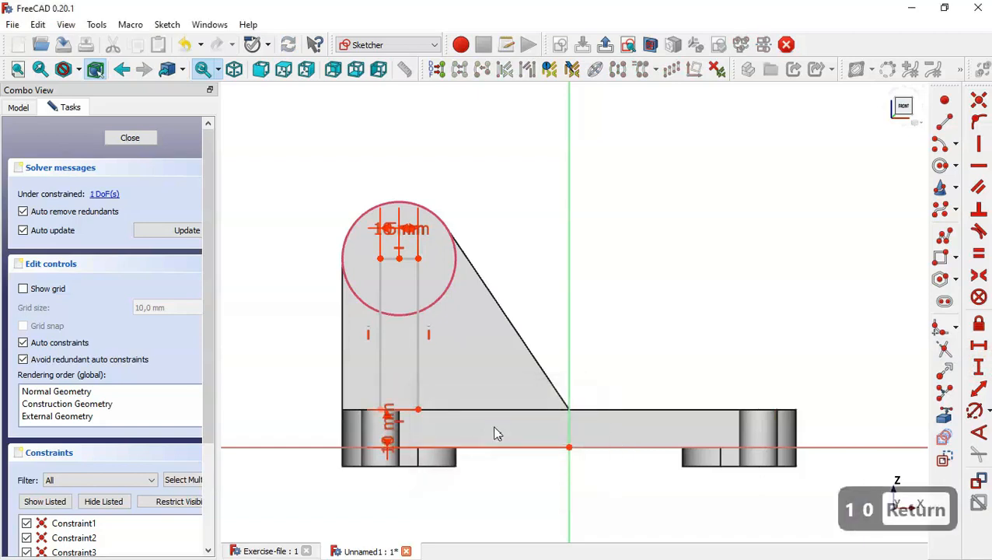
{"action": "scroll", "coordinate": [397, 383], "scroll_direction": "up", "scroll_amount": 1}
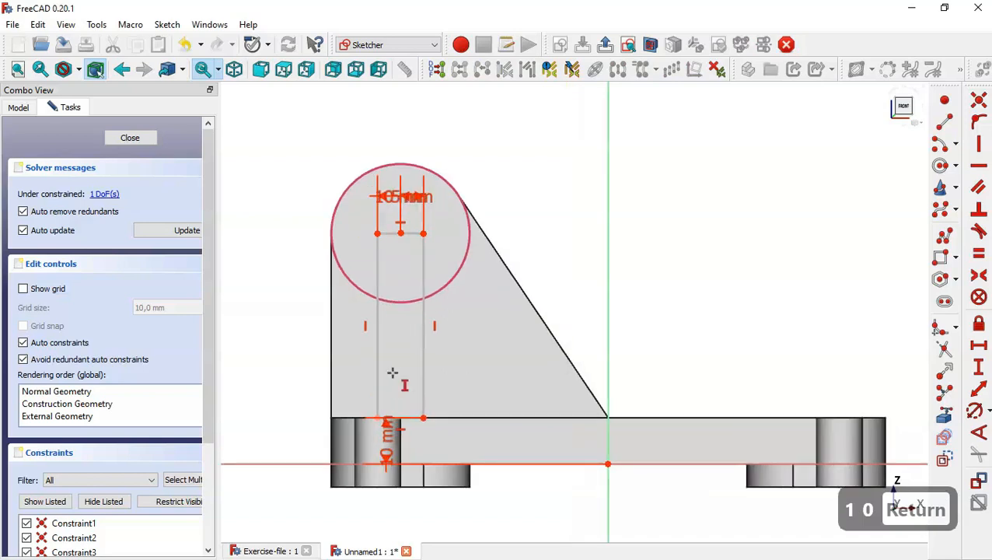
Step: Align the rectangle's upper right corner horizontally with the cylinder's centre and close the sketch
{"action": "key", "text": "Escape"}
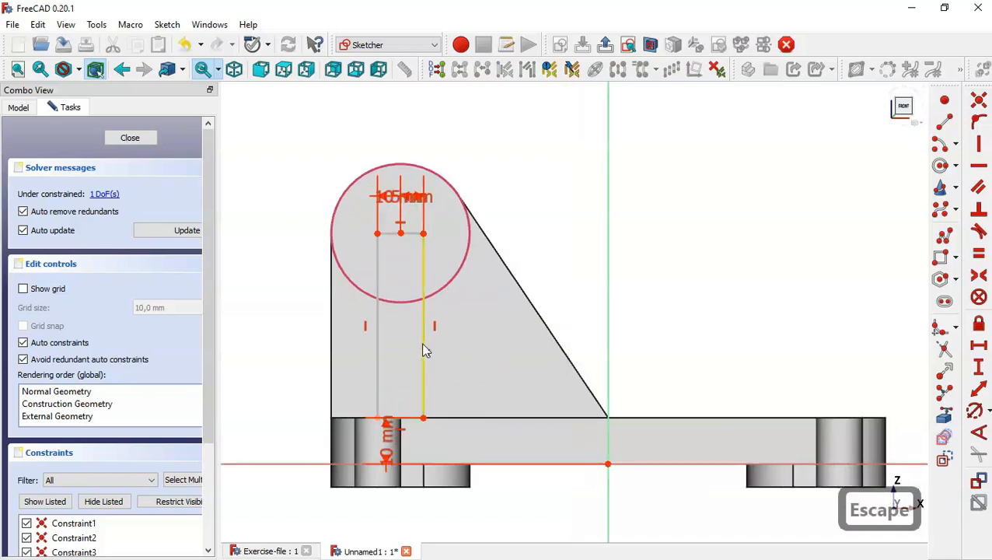
{"action": "left_click_drag", "start_coordinate": [425, 348], "coordinate": [475, 412]}
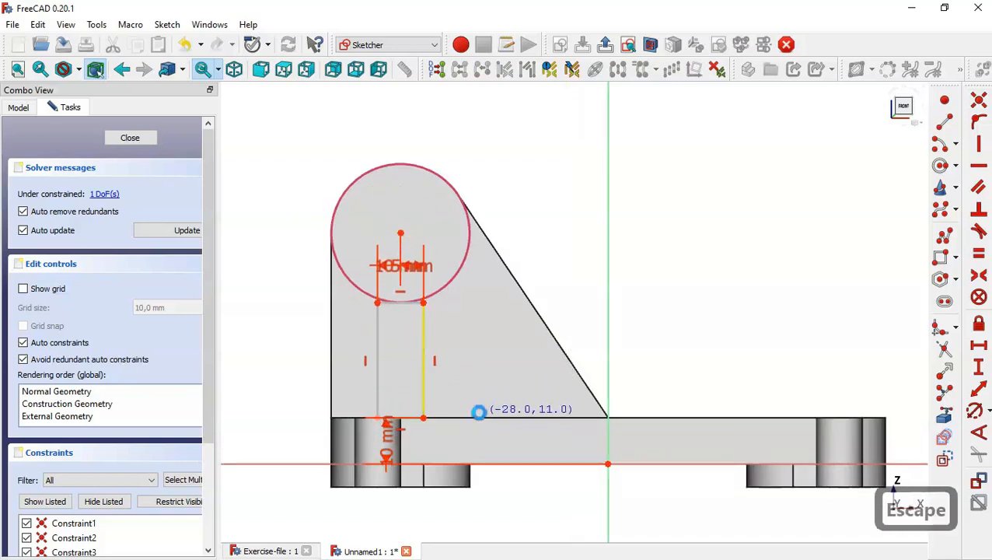
{"action": "left_click", "coordinate": [423, 302]}
{"action": "left_click", "coordinate": [400, 233]}
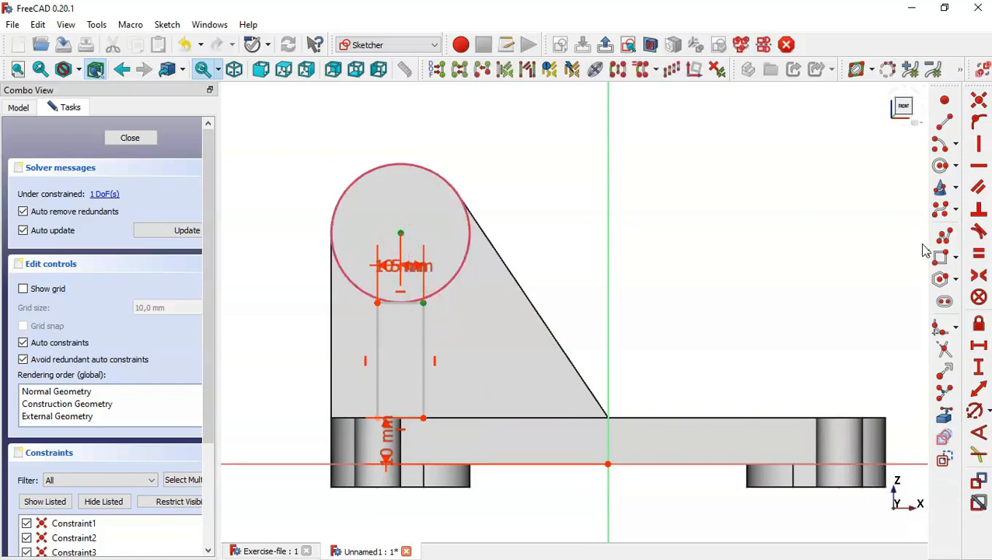
{"action": "left_click", "coordinate": [980, 164]}
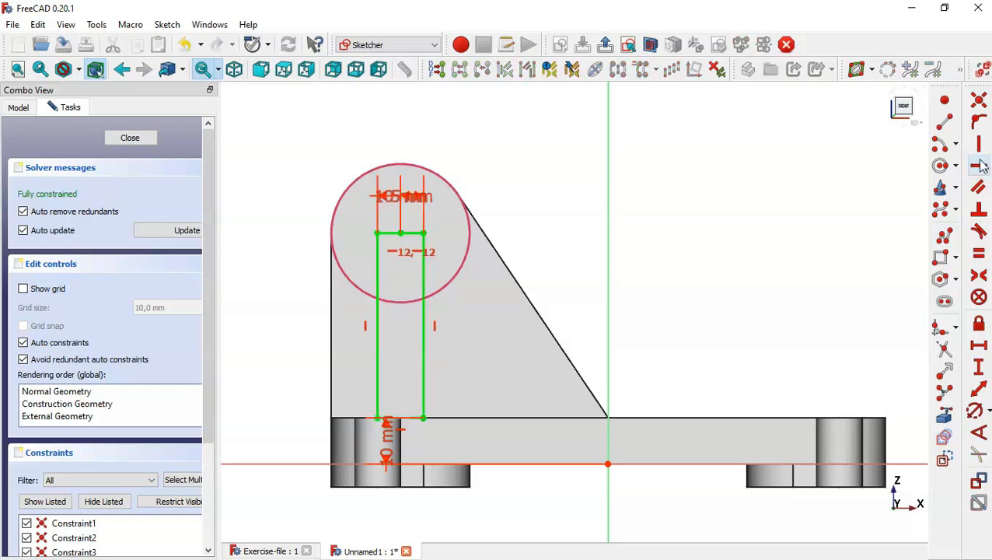
{"action": "left_click", "coordinate": [139, 139]}
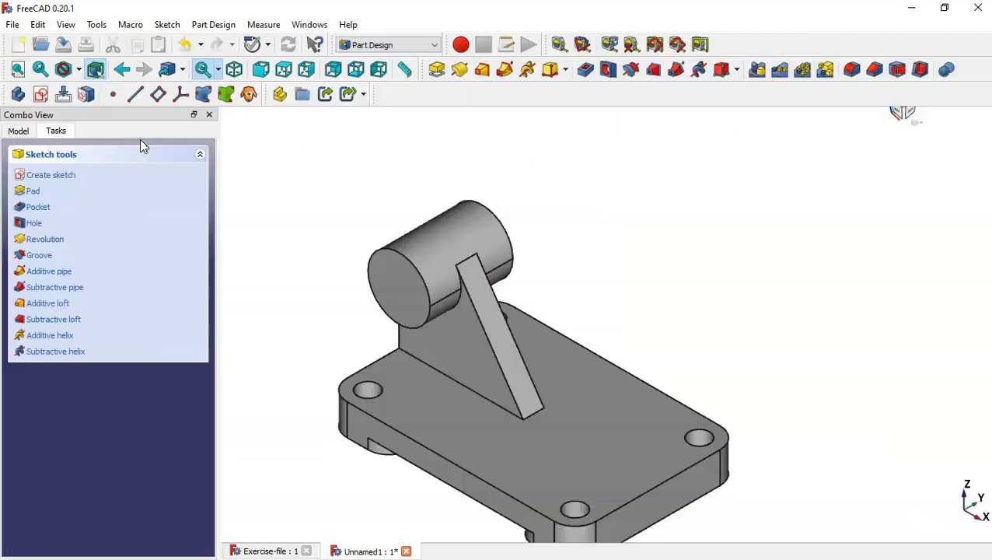
Step: Pad the cross rib sketch 40 mm, symmetric to its plane
{"action": "left_click", "coordinate": [436, 70]}
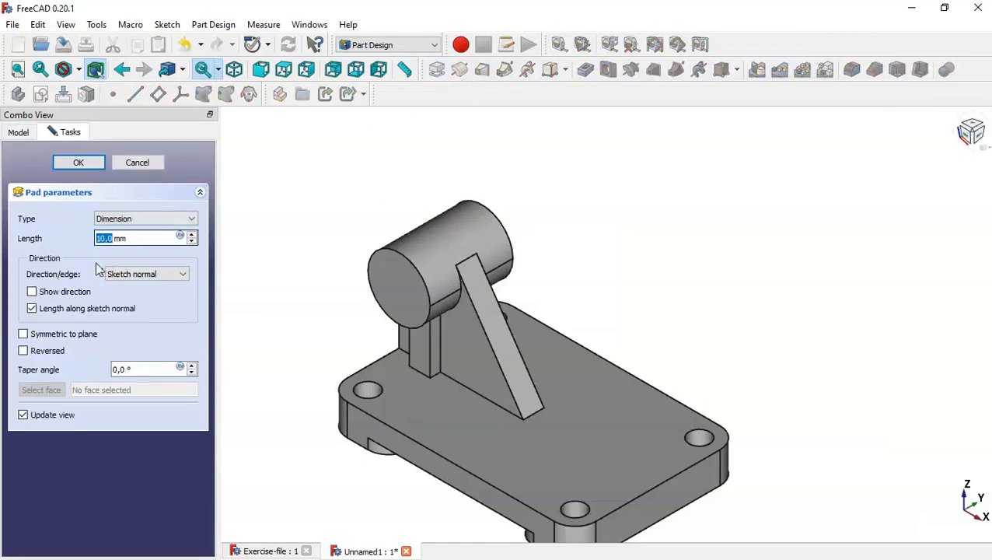
{"action": "left_click", "coordinate": [60, 334]}
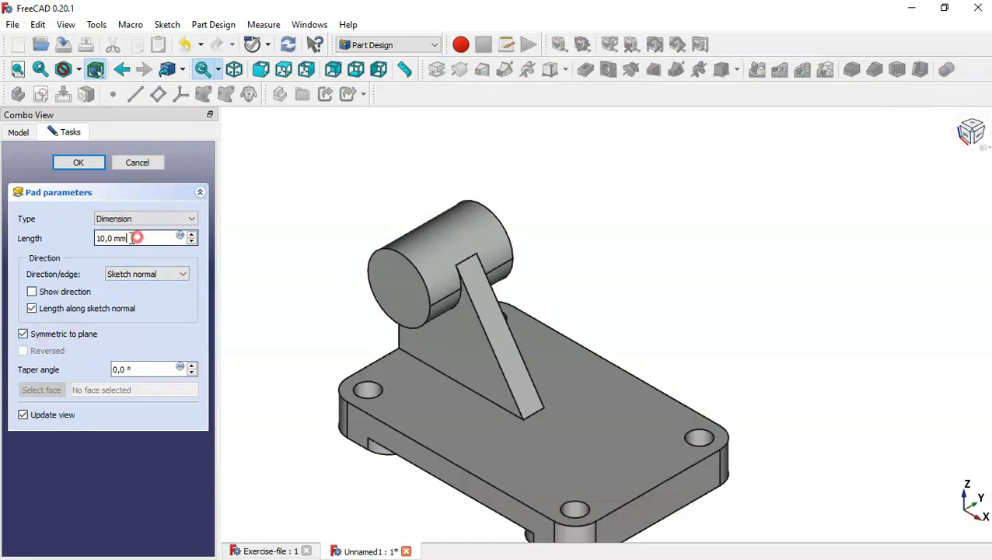
{"action": "left_click_drag", "start_coordinate": [132, 238], "coordinate": [74, 241]}
{"action": "type", "text": "40"}
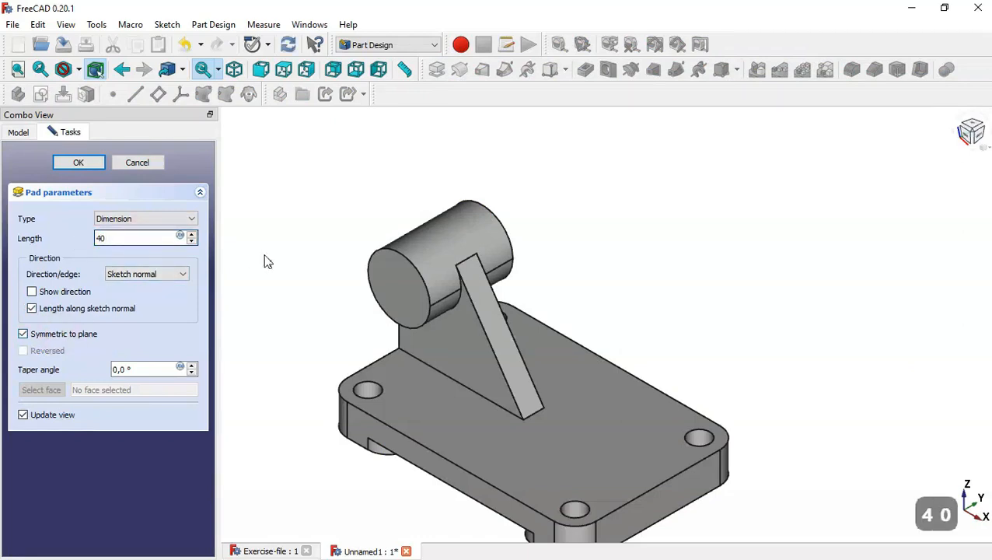
{"action": "left_click", "coordinate": [78, 163]}
Step: Start a sketch on the cylinder's front end face and bring in its lower arc edge as external geometry
{"action": "mouse_move", "coordinate": [757, 324]}
{"action": "middle_mouse_down"}
{"action": "mouse_move", "coordinate": [502, 383]}
{"action": "mouse_move", "coordinate": [814, 328]}
{"action": "mouse_move", "coordinate": [740, 323]}
{"action": "middle_mouse_up"}
{"action": "key", "text": "Home"}
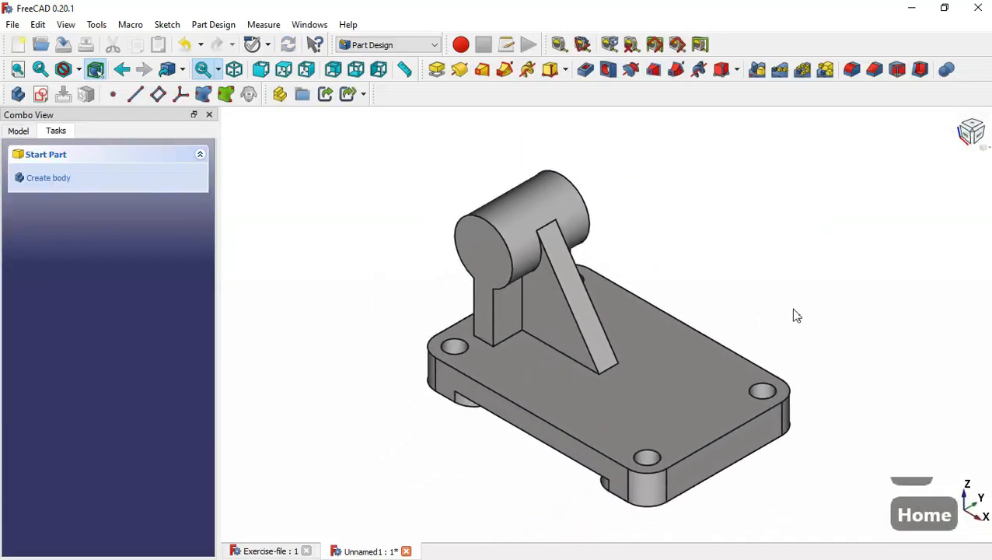
{"action": "left_click", "coordinate": [490, 273]}
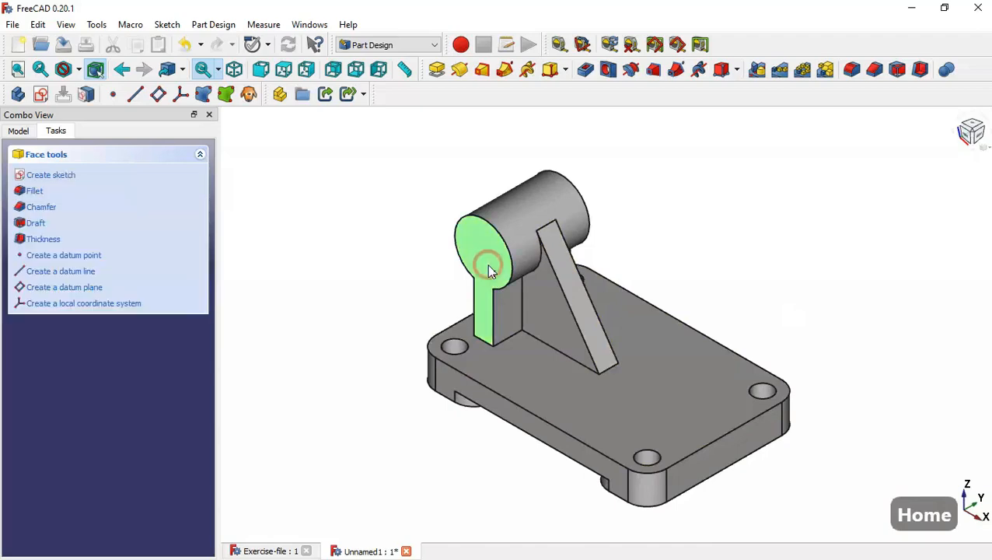
{"action": "left_click", "coordinate": [41, 94]}
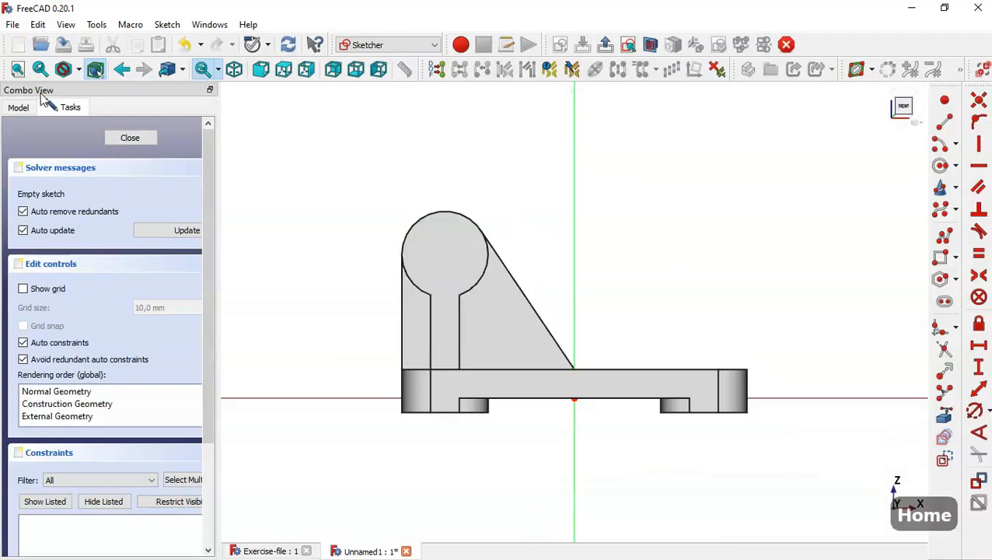
{"action": "left_click", "coordinate": [944, 415]}
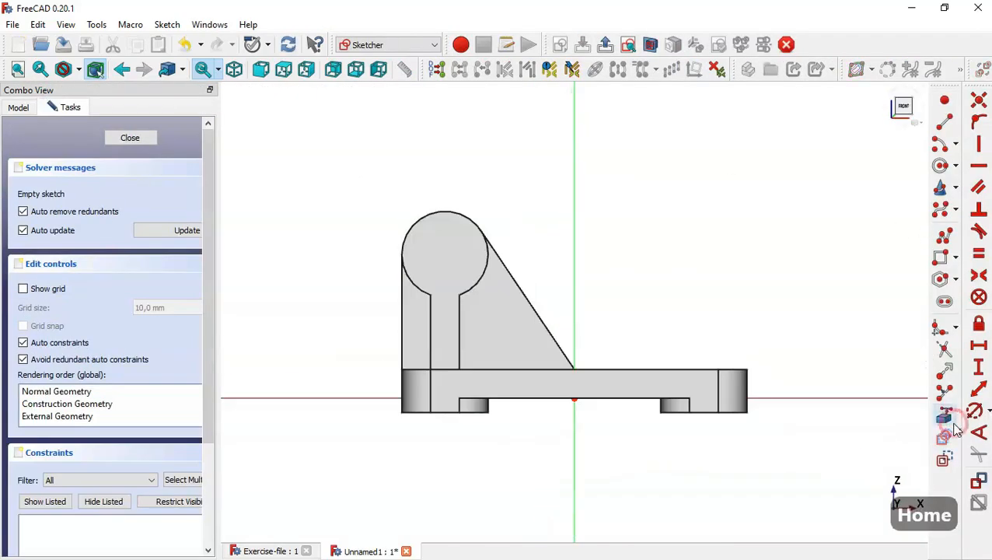
{"action": "left_click", "coordinate": [485, 269]}
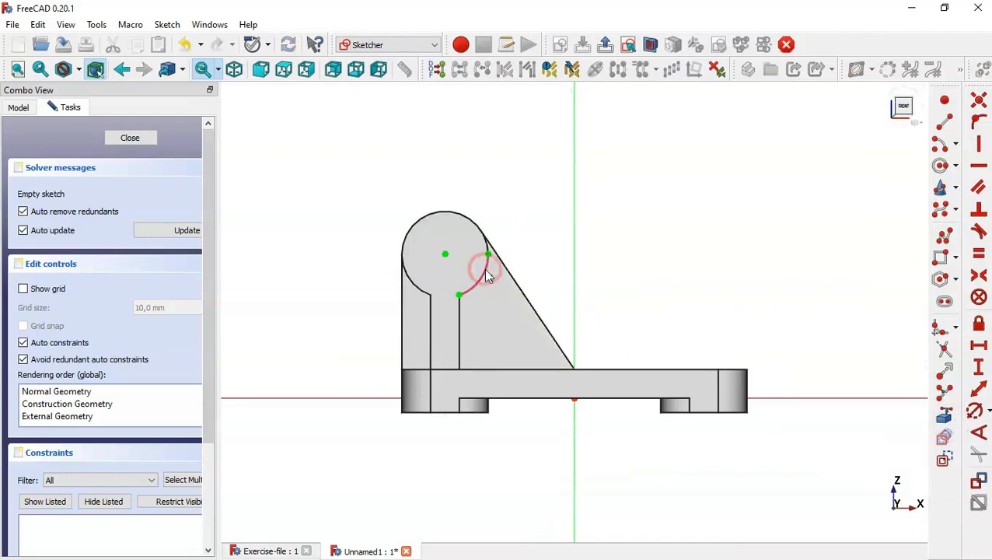
Step: Draw a circle about 19 mm in diameter centred on the cylinder's centre point
{"action": "left_click", "coordinate": [942, 163]}
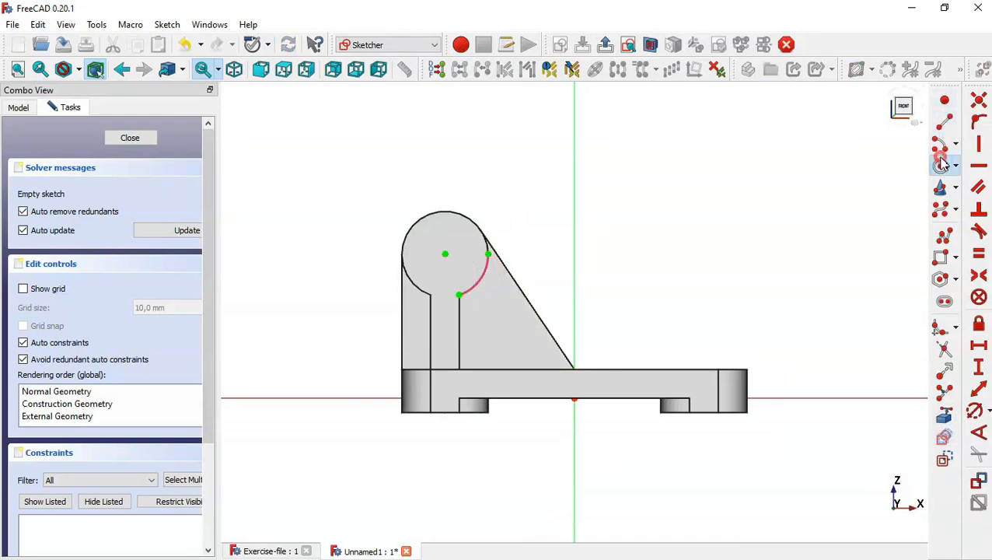
{"action": "left_click", "coordinate": [445, 253]}
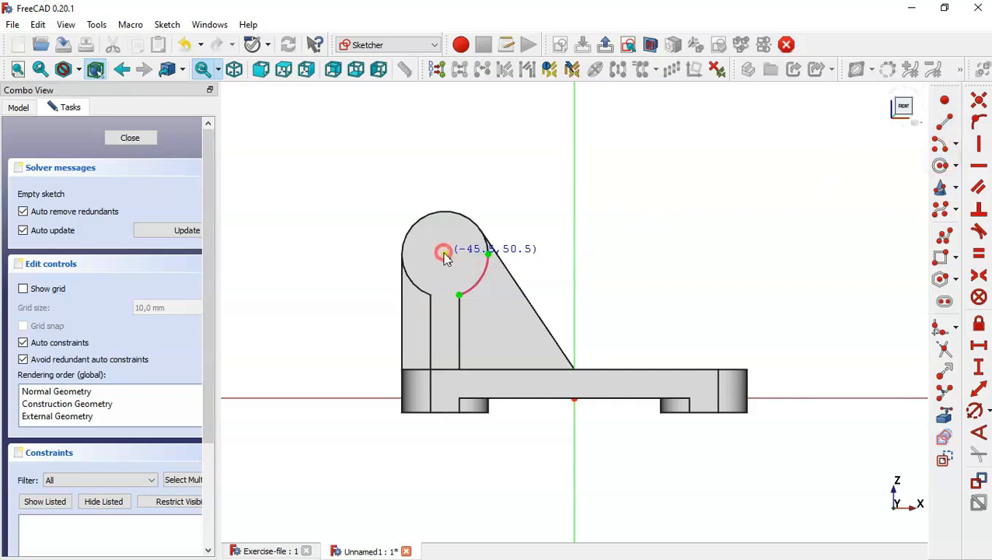
{"action": "left_click", "coordinate": [469, 276]}
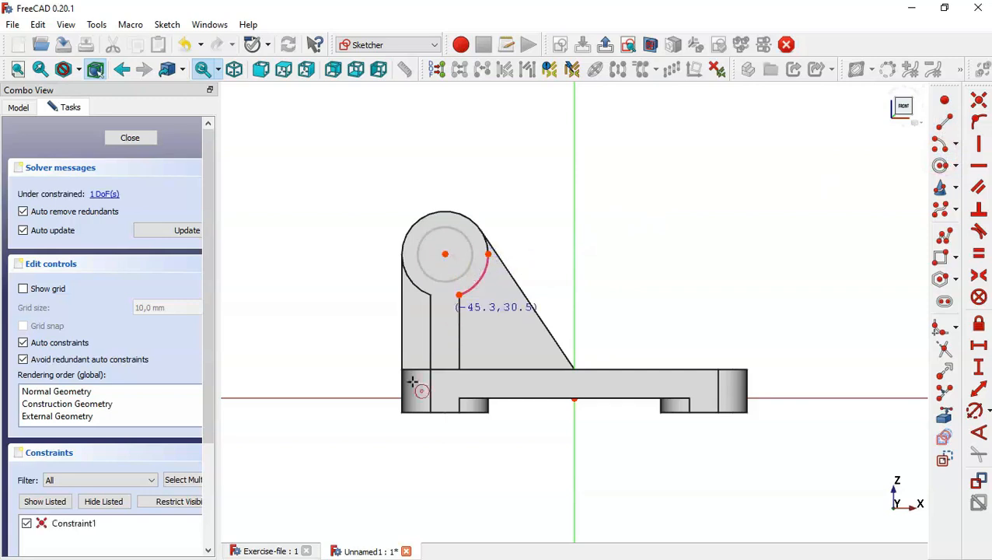
Step: Check the bore size in Exercise-file, constrain the circle's diameter to 20 mm and close the sketch
{"action": "left_click", "coordinate": [272, 551]}
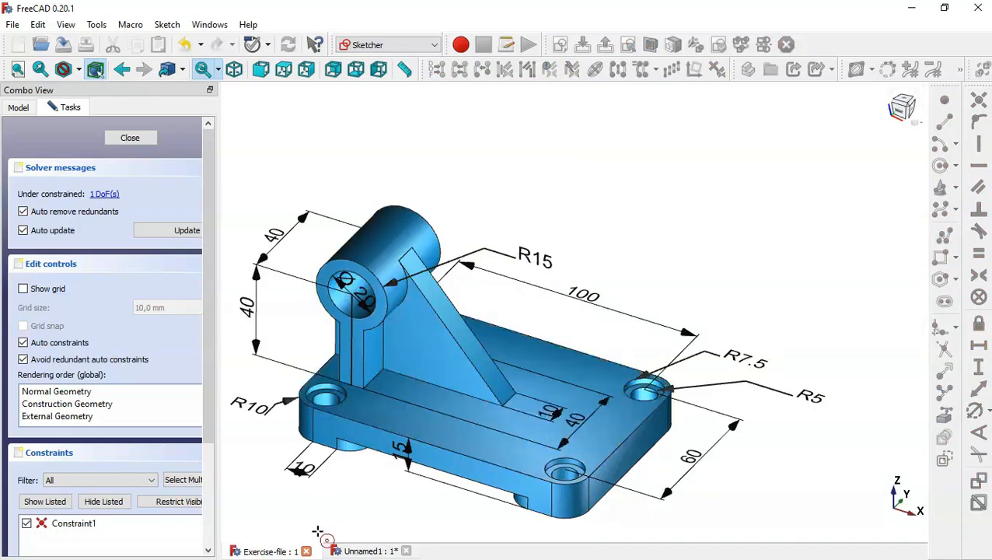
{"action": "left_click", "coordinate": [351, 551]}
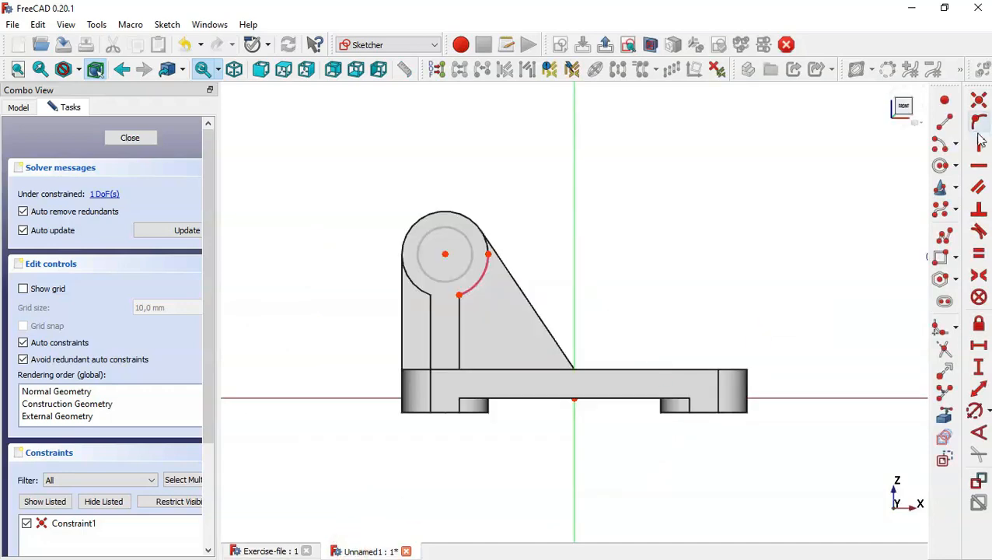
{"action": "left_click", "coordinate": [973, 409]}
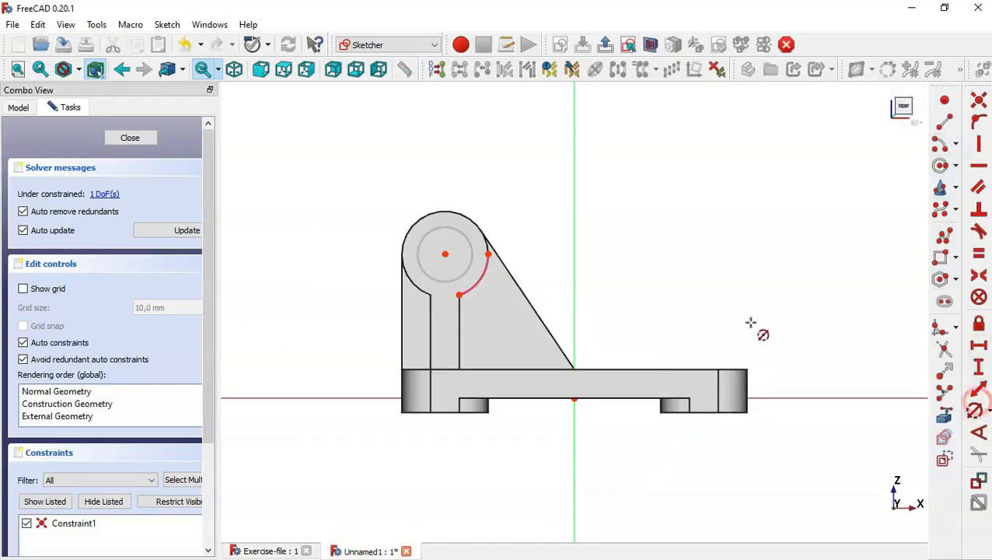
{"action": "left_click", "coordinate": [461, 230]}
{"action": "type", "text": "20"}
{"action": "key", "text": "Return"}
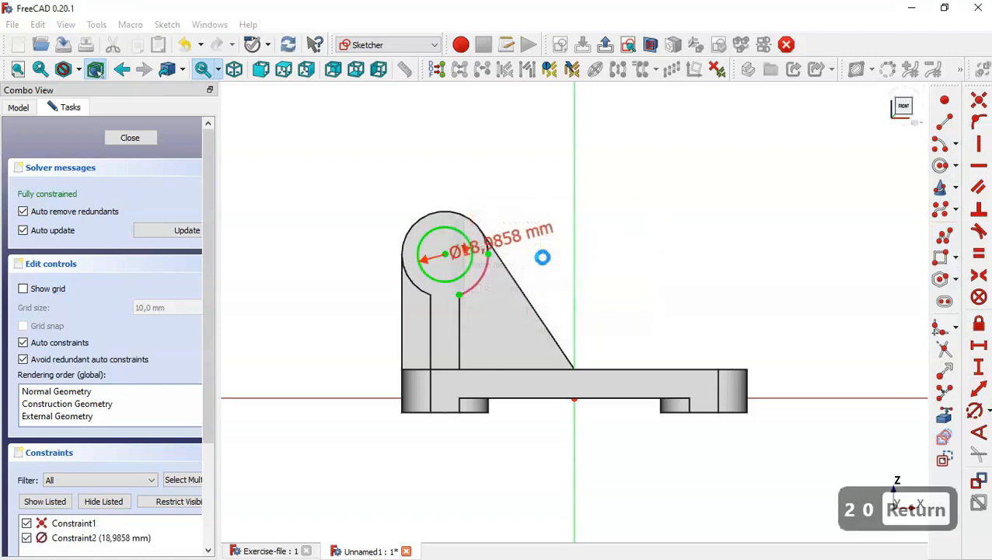
{"action": "left_click", "coordinate": [144, 136]}
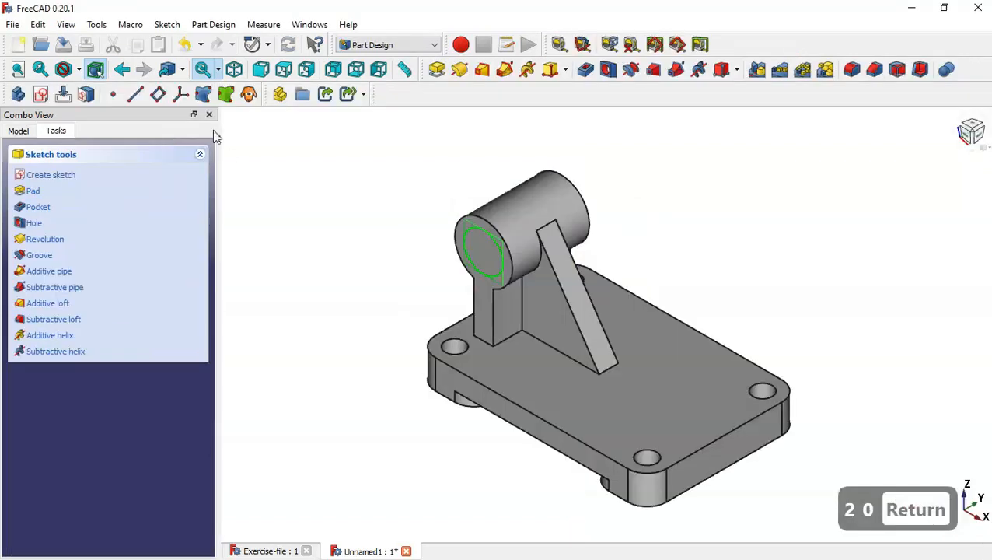
Step: Pocket the circle through all to bore the cylinder
{"action": "left_click", "coordinate": [586, 70]}
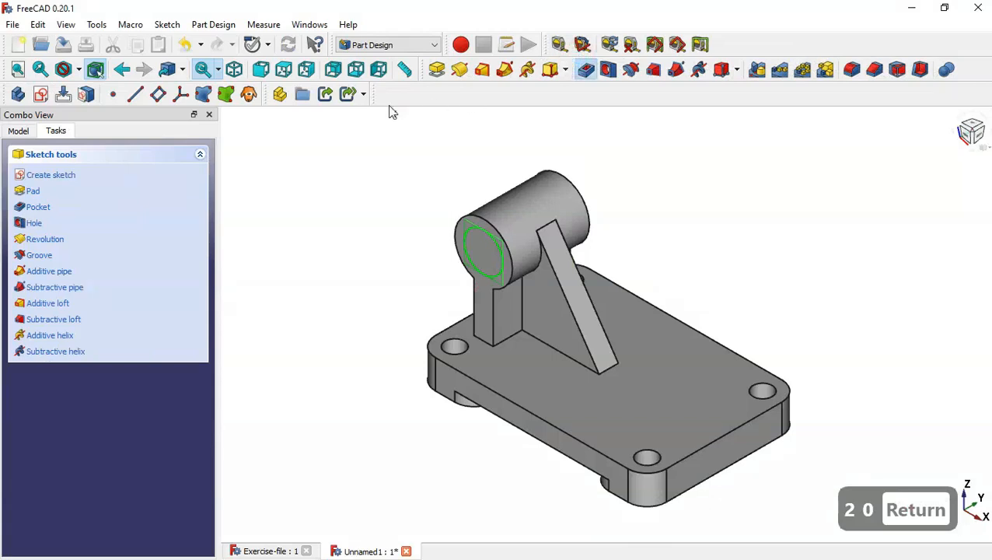
{"action": "left_click", "coordinate": [151, 218]}
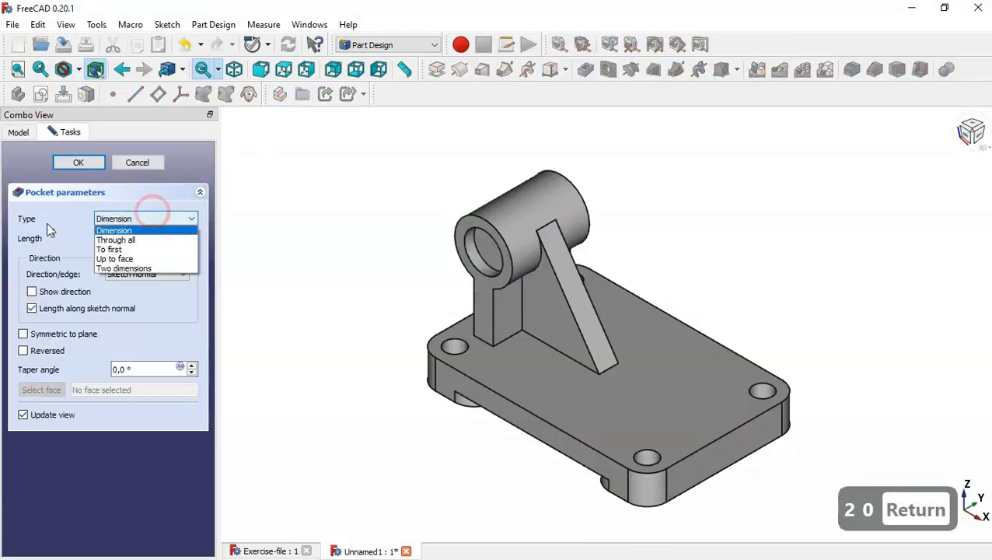
{"action": "left_click", "coordinate": [121, 242]}
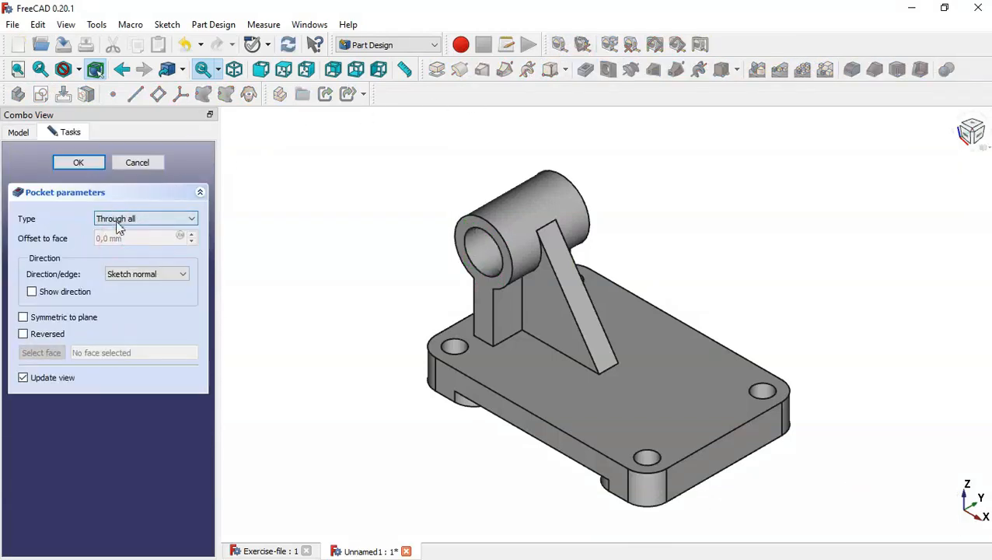
{"action": "left_click", "coordinate": [90, 163]}
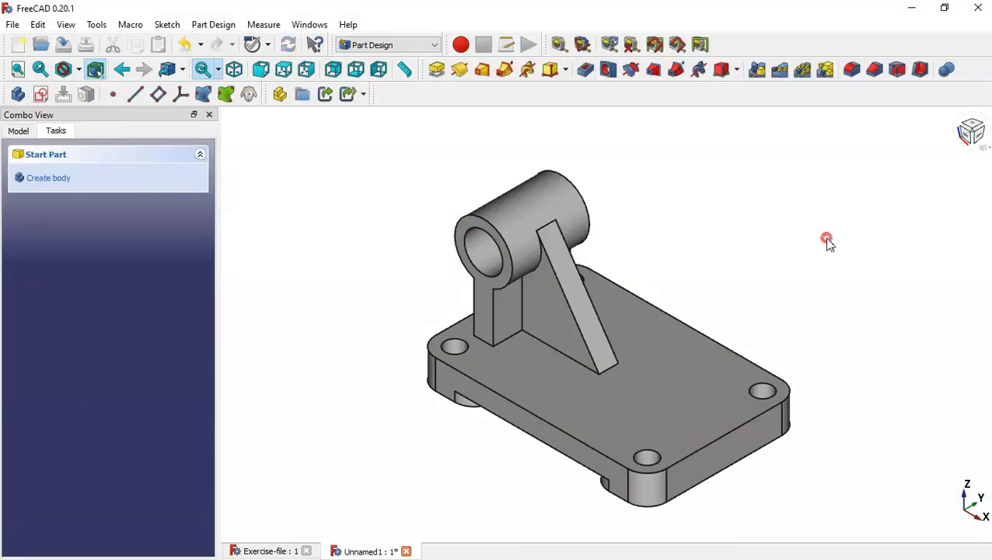
Step: Show the Pocket feature that cuts the base plate's corner holes and expand it to reveal its sketch
{"action": "left_click", "coordinate": [652, 388]}
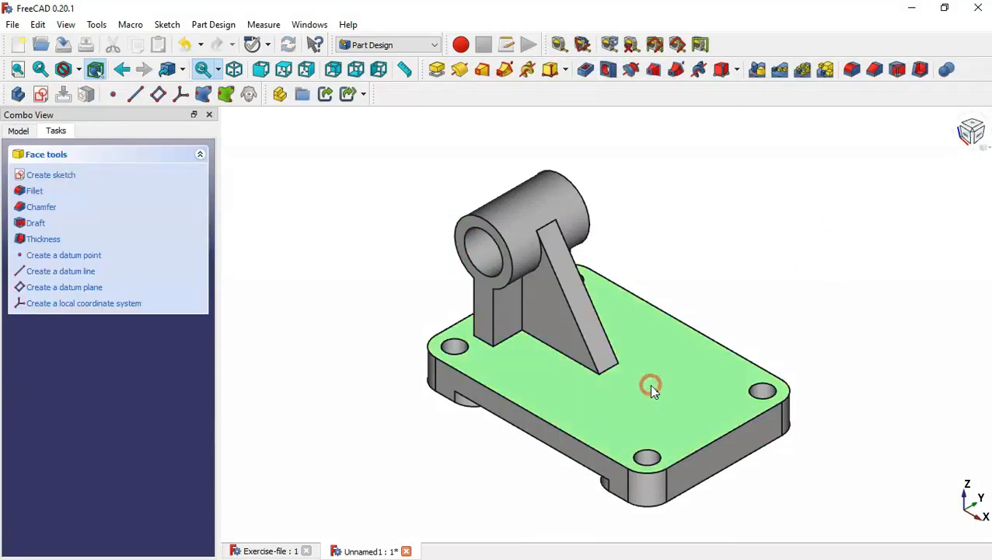
{"action": "left_click", "coordinate": [357, 233]}
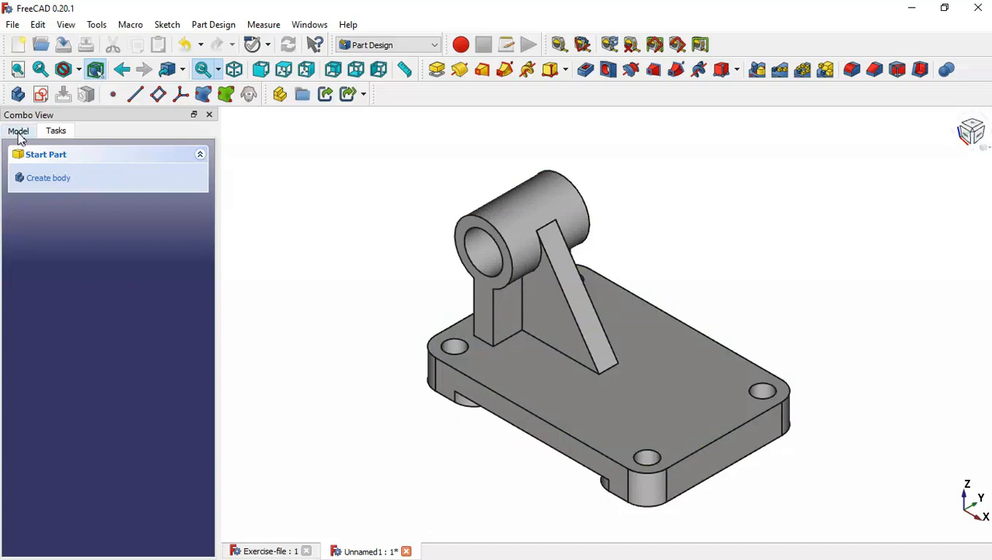
{"action": "left_click", "coordinate": [19, 132]}
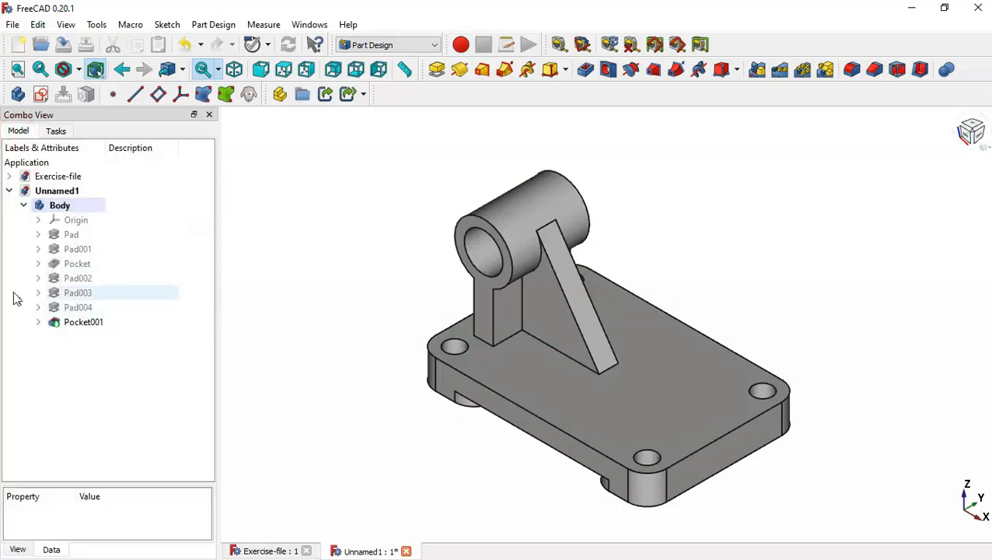
{"action": "left_click", "coordinate": [117, 266]}
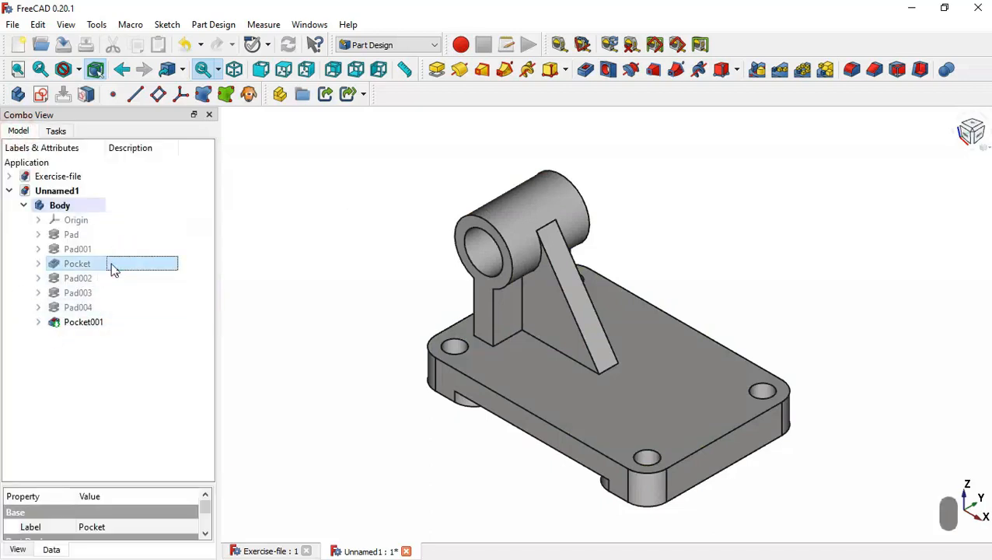
{"action": "key", "text": "space"}
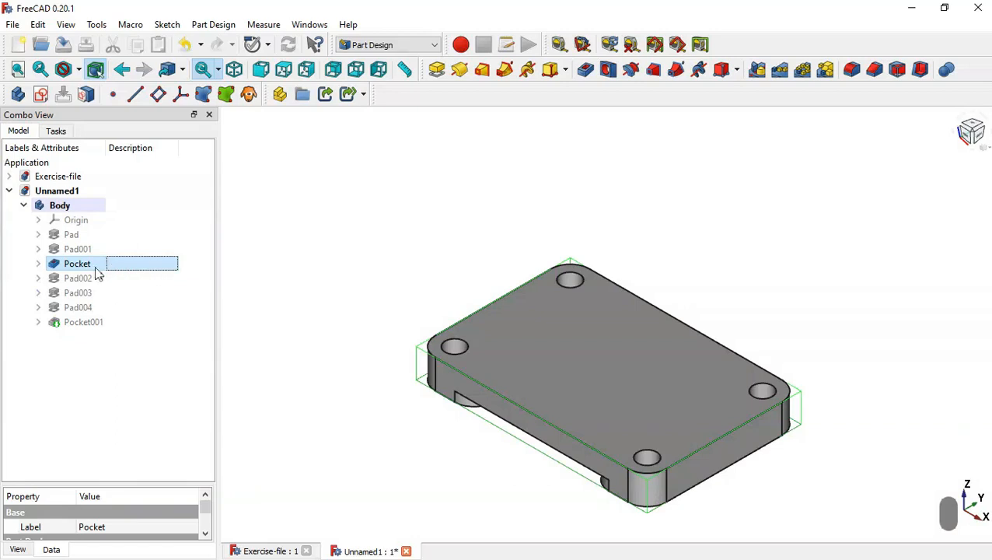
{"action": "left_click", "coordinate": [38, 264]}
Step: Copy Sketch002 of the corner holes, including only that sketch and none of its dependencies
{"action": "left_click", "coordinate": [101, 283]}
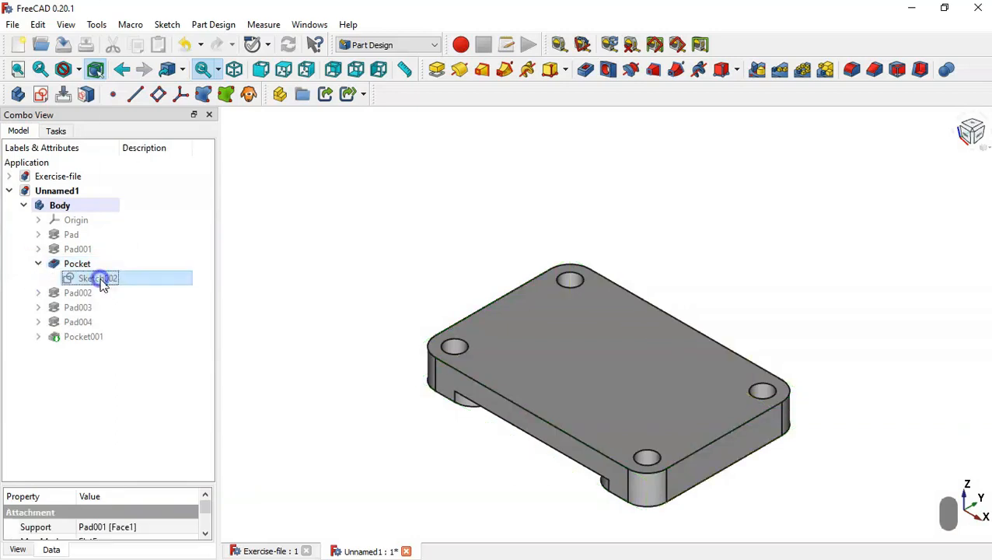
{"action": "right_click", "coordinate": [101, 283]}
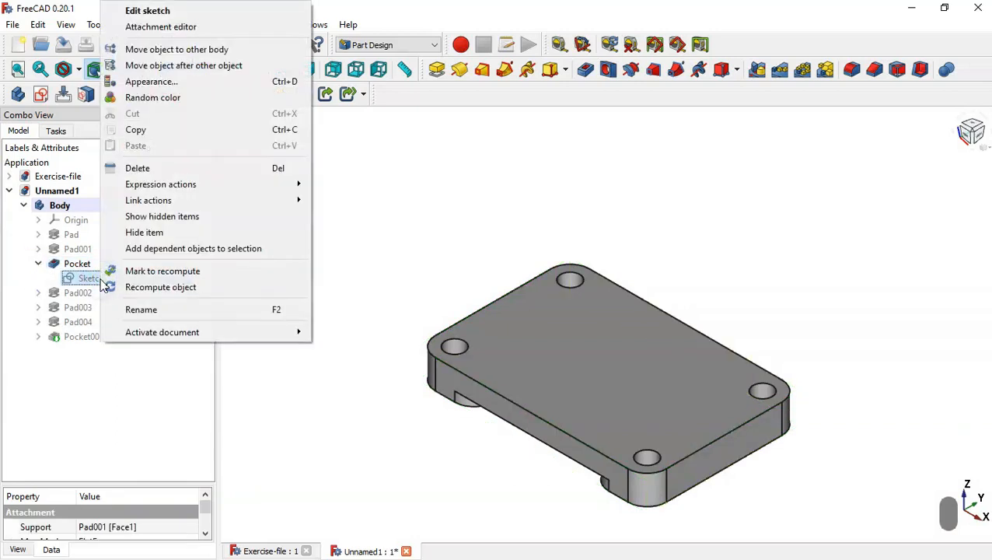
{"action": "left_click", "coordinate": [271, 131]}
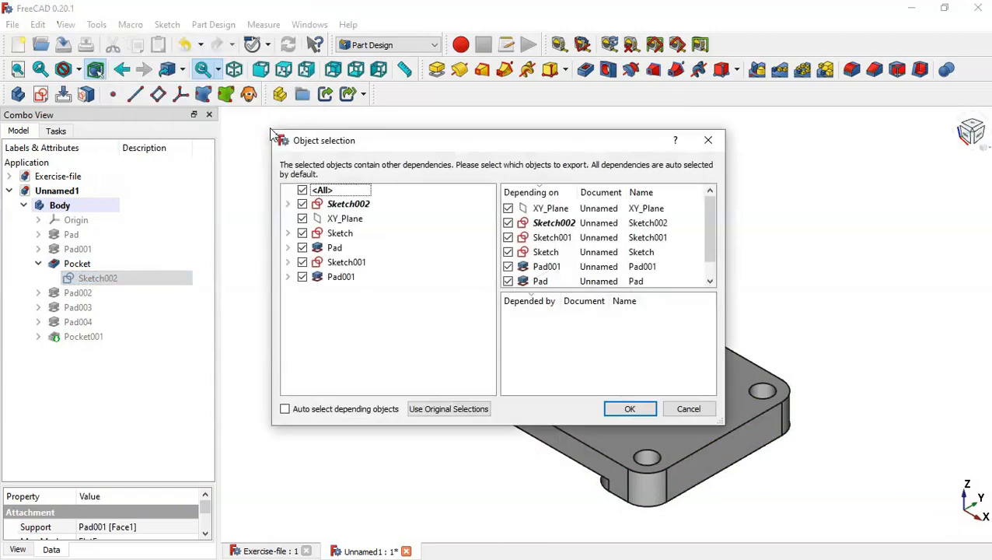
{"action": "left_click", "coordinate": [302, 190]}
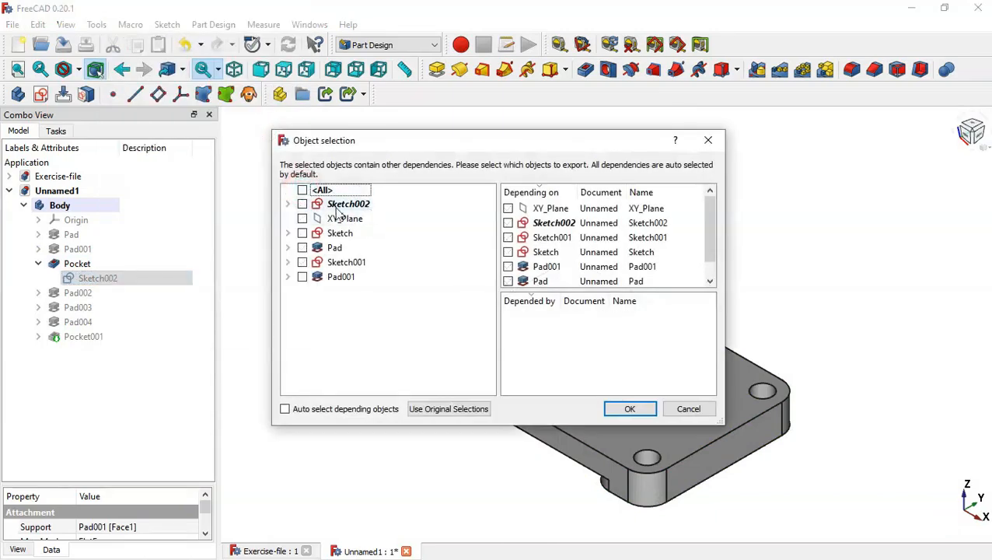
{"action": "left_click", "coordinate": [303, 204]}
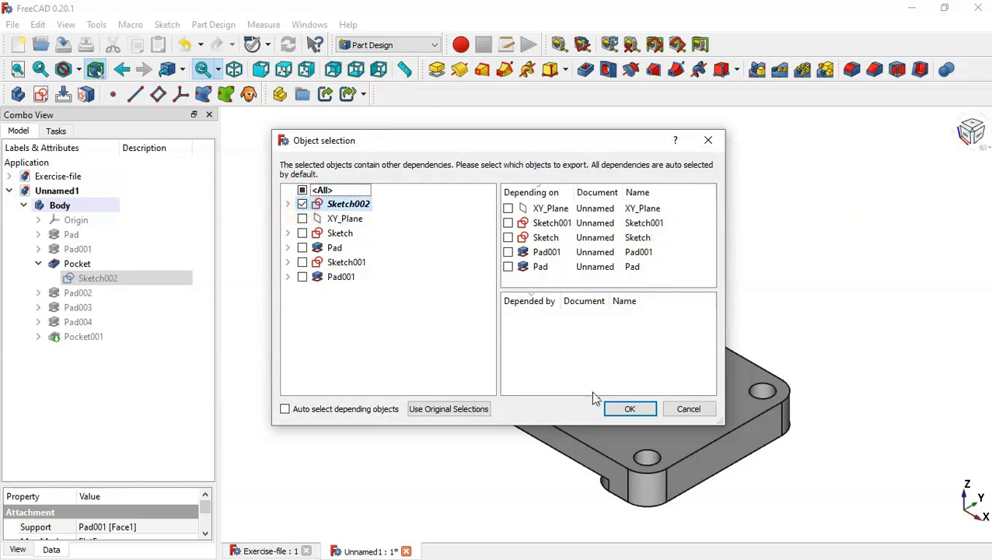
{"action": "left_click", "coordinate": [624, 408]}
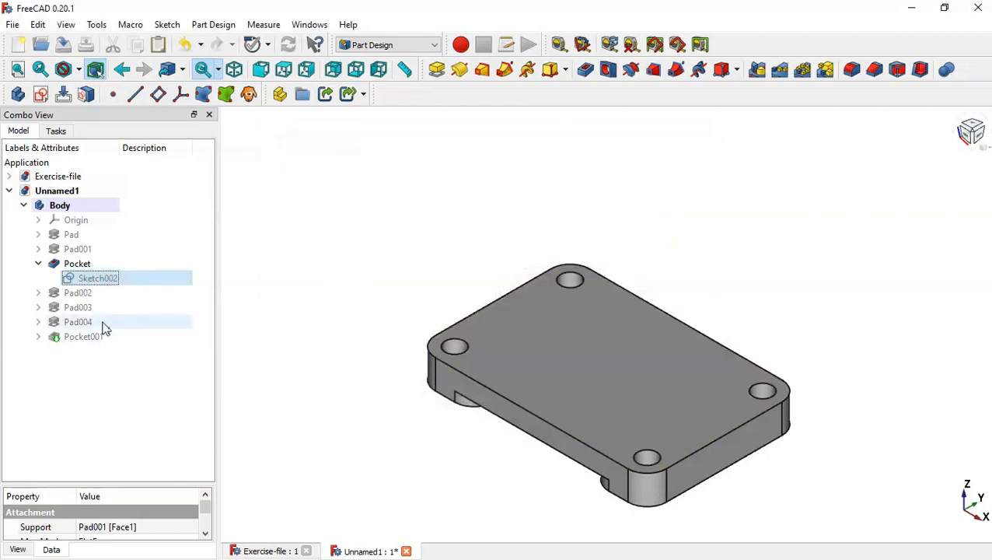
Step: Show Pocket001 again and paste the copied hole sketch into the document
{"action": "left_click", "coordinate": [38, 263]}
{"action": "left_click", "coordinate": [104, 323]}
{"action": "key", "text": "space"}
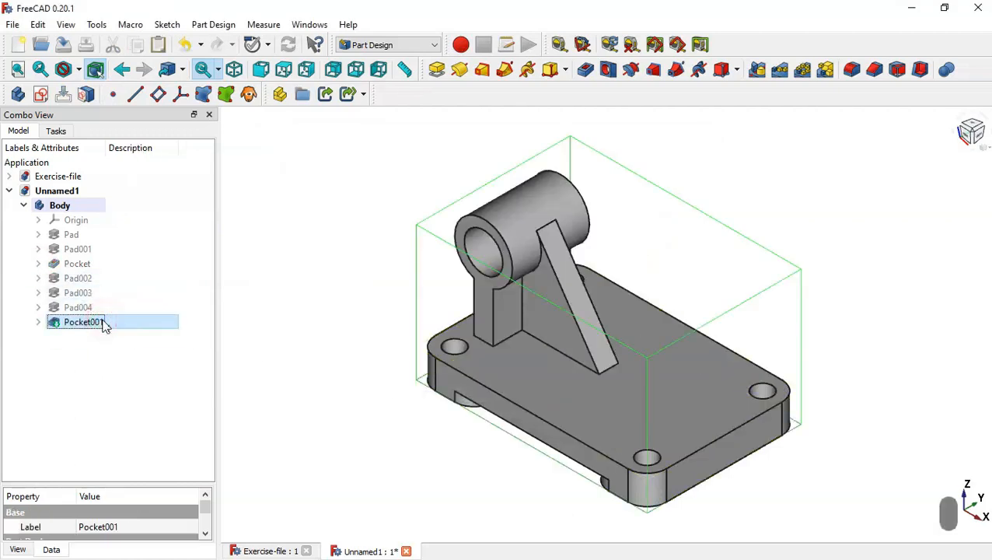
{"action": "left_click", "coordinate": [168, 46]}
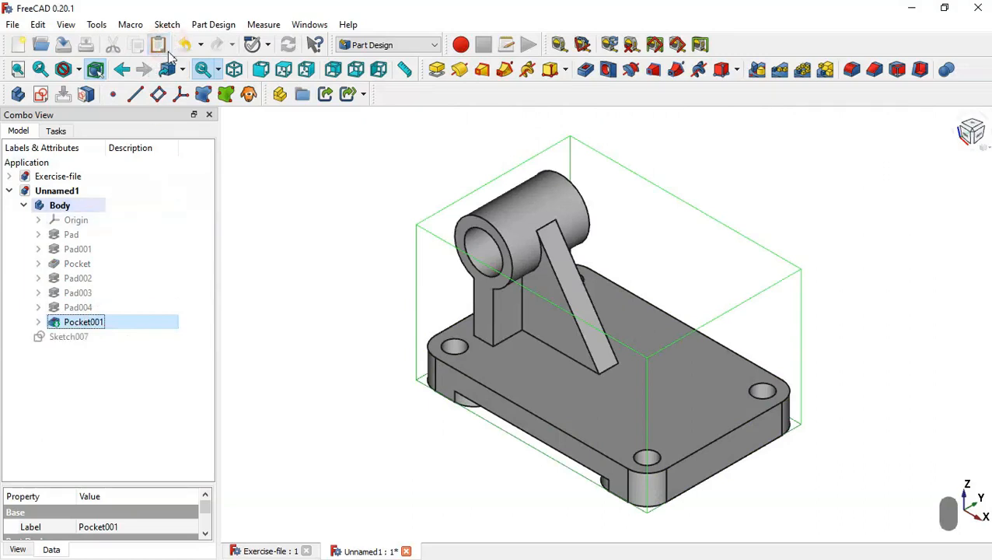
Step: Make the pasted hole sketch visible and move it into the Body
{"action": "left_click", "coordinate": [89, 342]}
{"action": "key", "text": "space"}
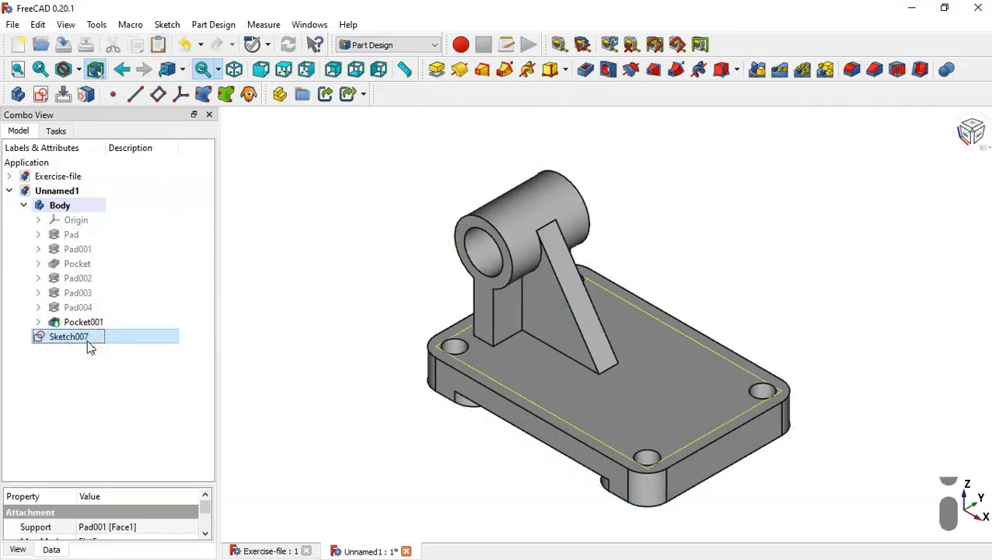
{"action": "mouse_move", "coordinate": [89, 343]}
{"action": "left_mouse_down"}
{"action": "mouse_move", "coordinate": [108, 224]}
{"action": "mouse_move", "coordinate": [100, 210]}
{"action": "left_mouse_up"}
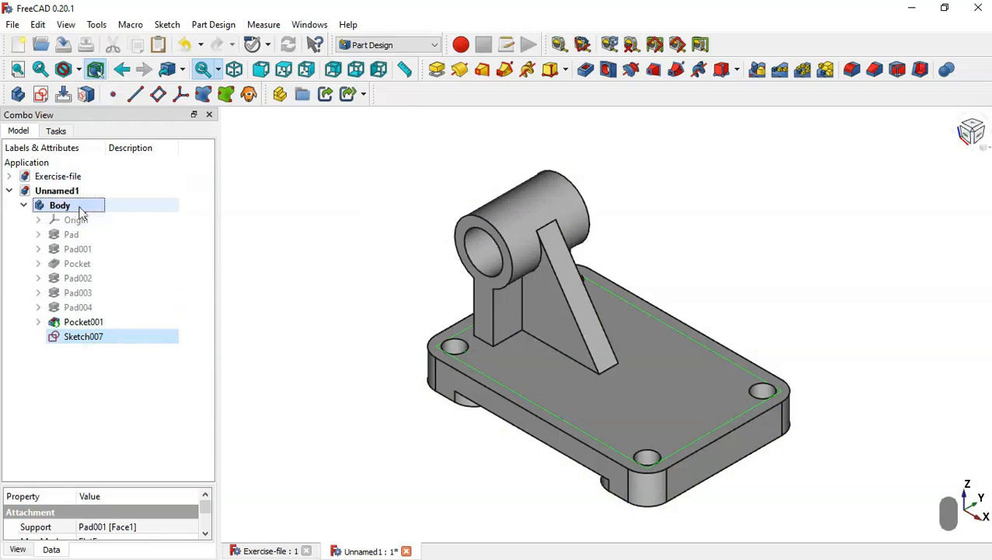
Step: Edit the pasted Sketch007, check the larger hole size in Exercise-file, and set the corner circles' diameter to 15 mm
{"action": "left_click", "coordinate": [131, 342]}
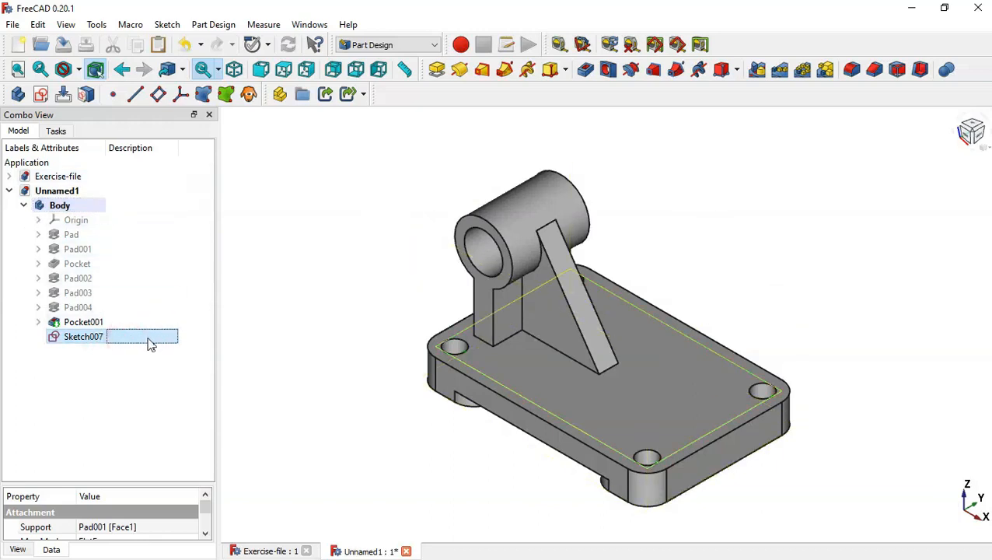
{"action": "double_click", "coordinate": [150, 341]}
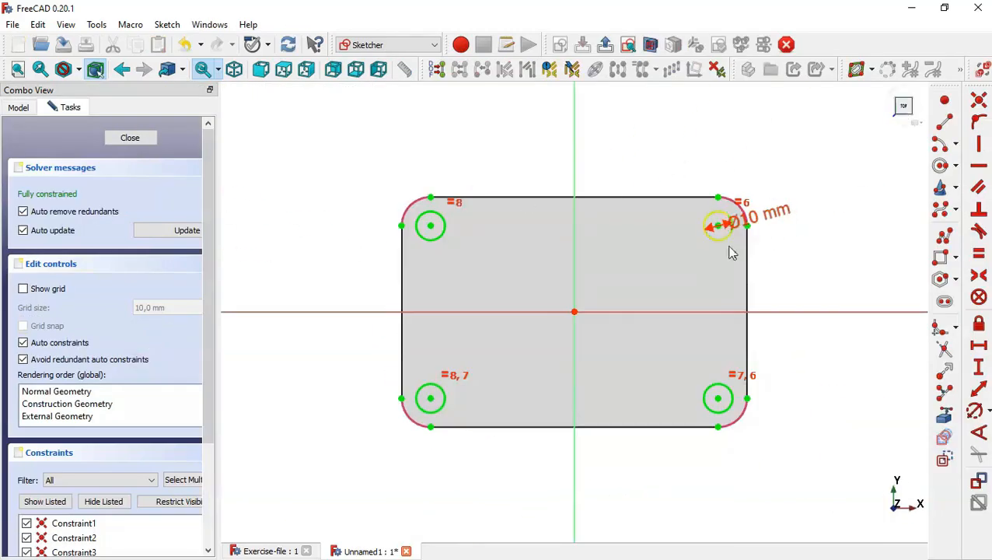
{"action": "left_click", "coordinate": [259, 551]}
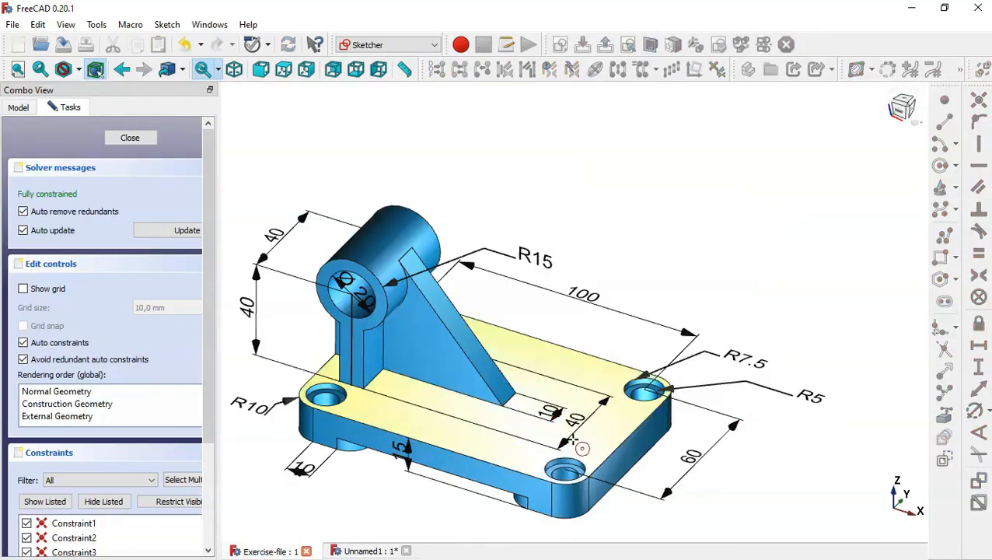
{"action": "scroll", "coordinate": [723, 395], "scroll_direction": "up", "scroll_amount": 3}
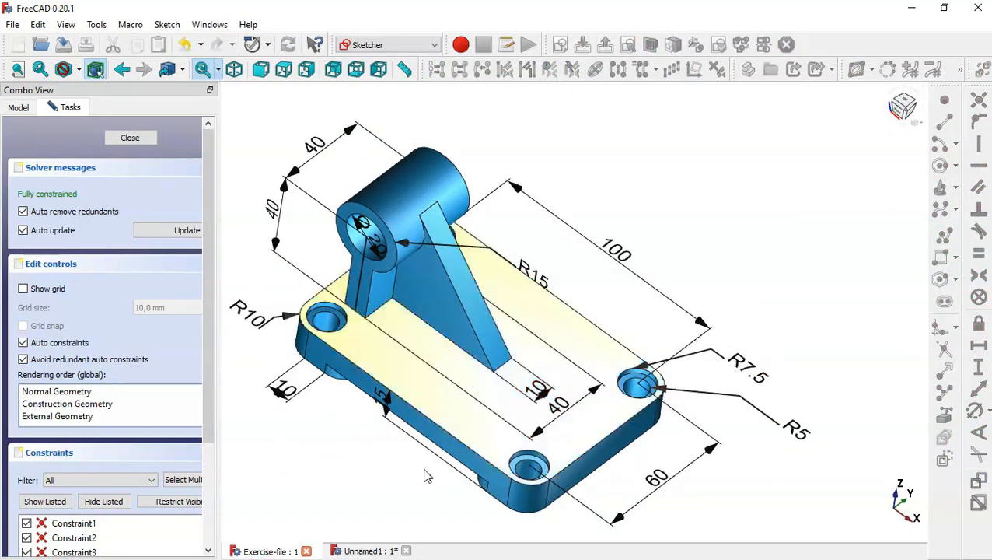
{"action": "left_click", "coordinate": [360, 551]}
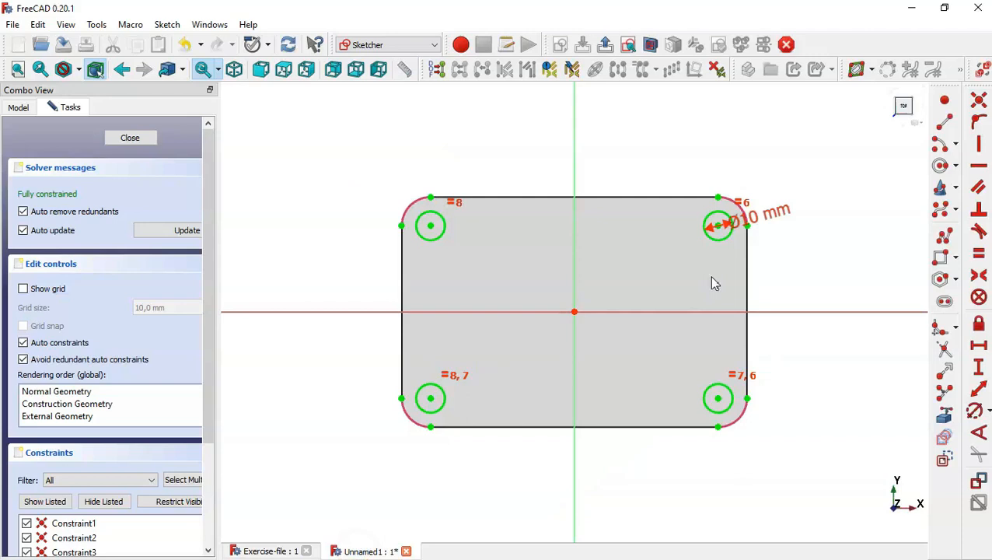
{"action": "double_click", "coordinate": [777, 221]}
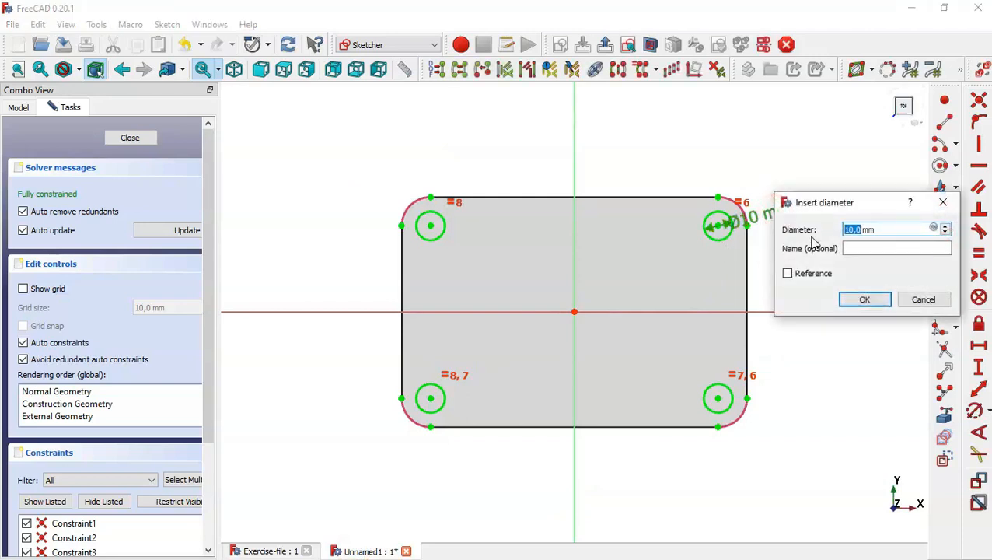
{"action": "type", "text": "15"}
{"action": "key", "text": "Return"}
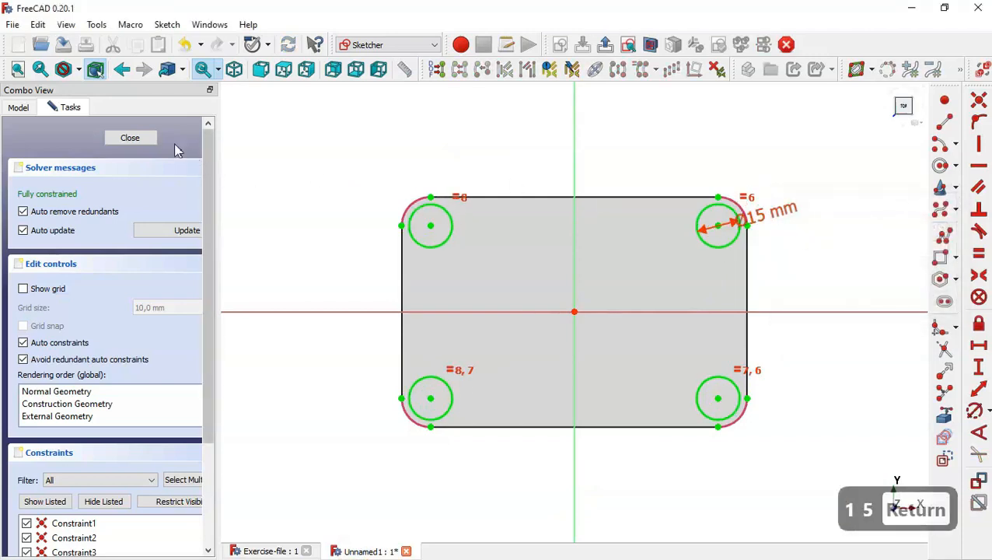
{"action": "left_click", "coordinate": [134, 140]}
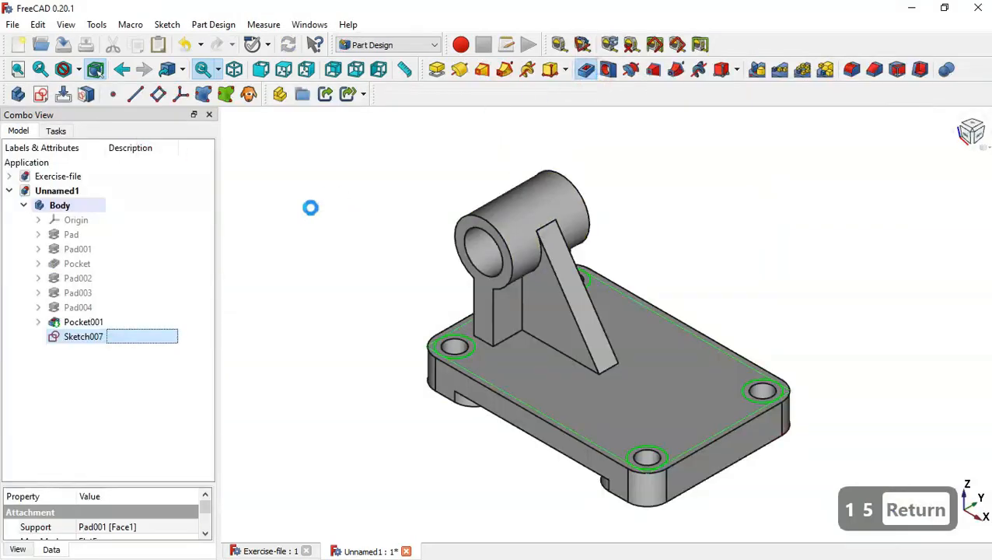
Step: Pocket the edited corner-circle sketch 2.5 mm deep into the base plate to counterbore its holes
{"action": "left_click_drag", "start_coordinate": [151, 232], "coordinate": [85, 238]}
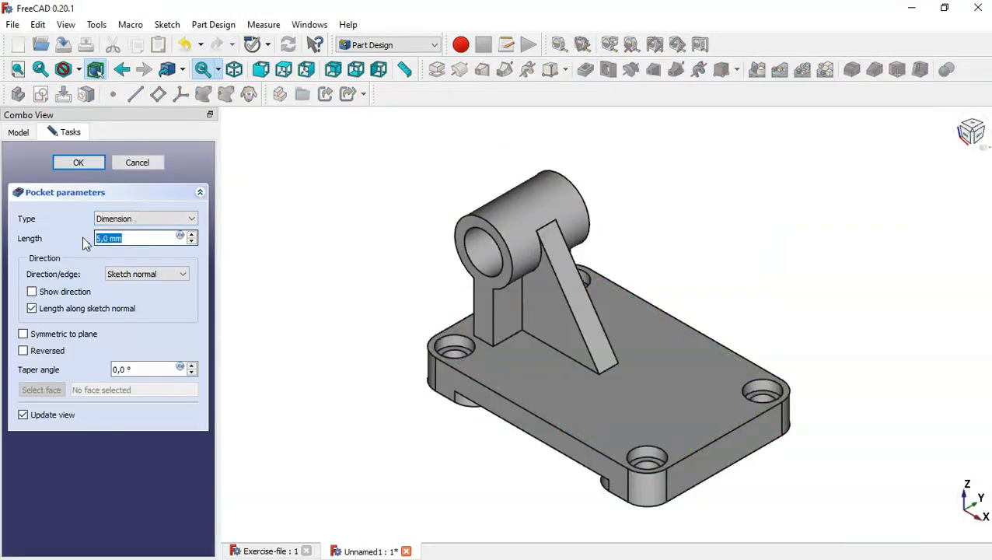
{"action": "type", "text": "2.5"}
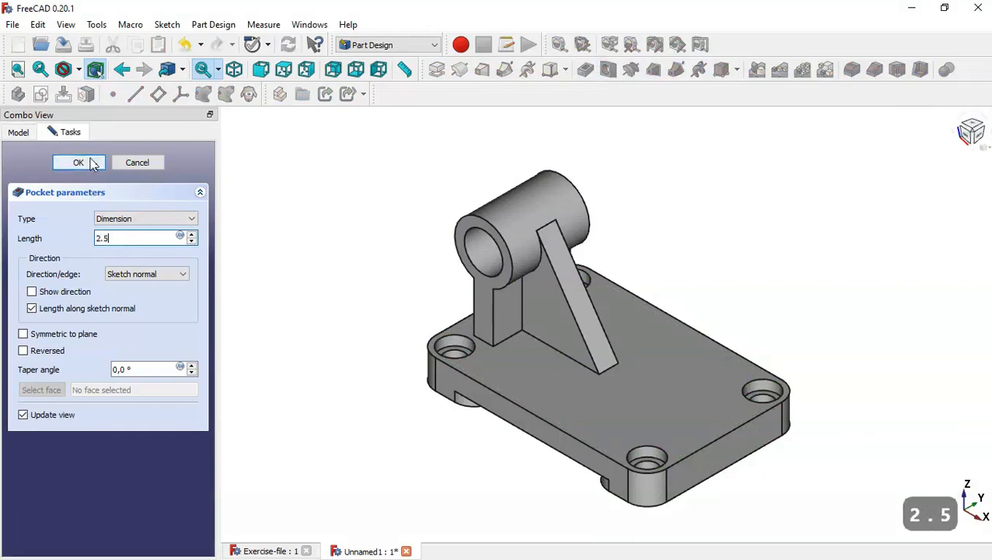
{"action": "left_click", "coordinate": [90, 161]}
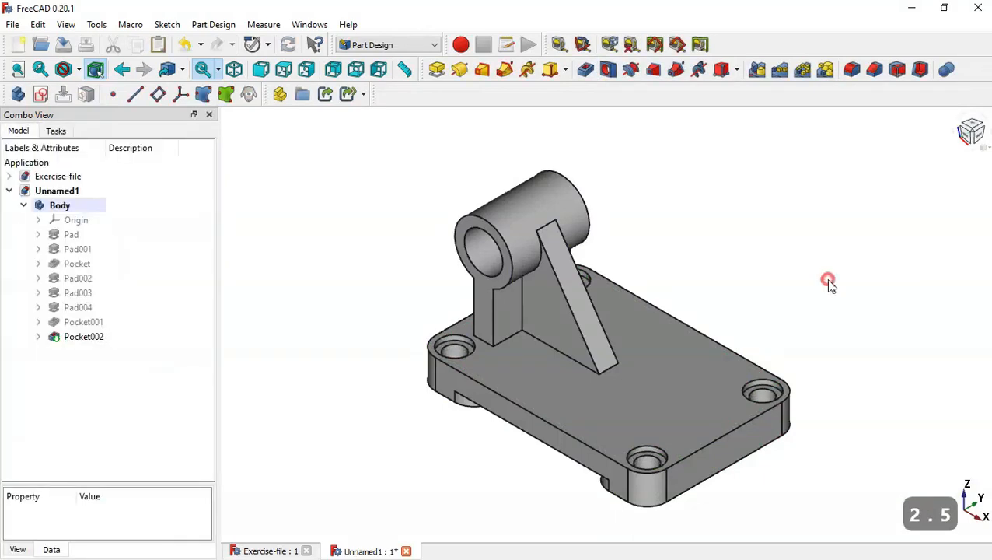
Step: Inspect the counterbored bracket from several angles and compare it with the Exercise-file reference model
{"action": "mouse_move", "coordinate": [770, 293]}
{"action": "middle_mouse_down"}
{"action": "mouse_move", "coordinate": [514, 323]}
{"action": "mouse_move", "coordinate": [896, 326]}
{"action": "mouse_move", "coordinate": [763, 278]}
{"action": "middle_mouse_up"}
{"action": "middle_click_drag", "start_coordinate": [855, 362], "coordinate": [876, 377]}
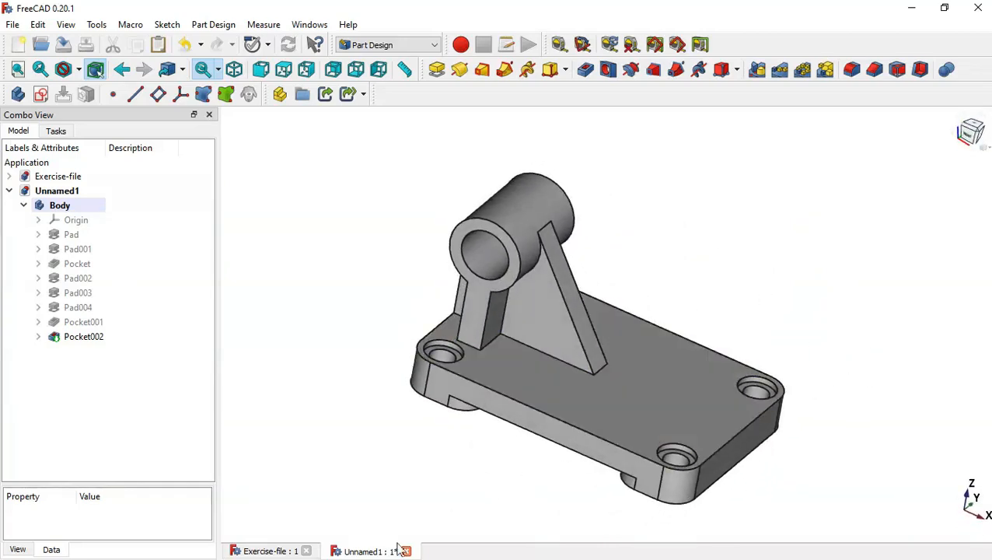
{"action": "left_click", "coordinate": [281, 551]}
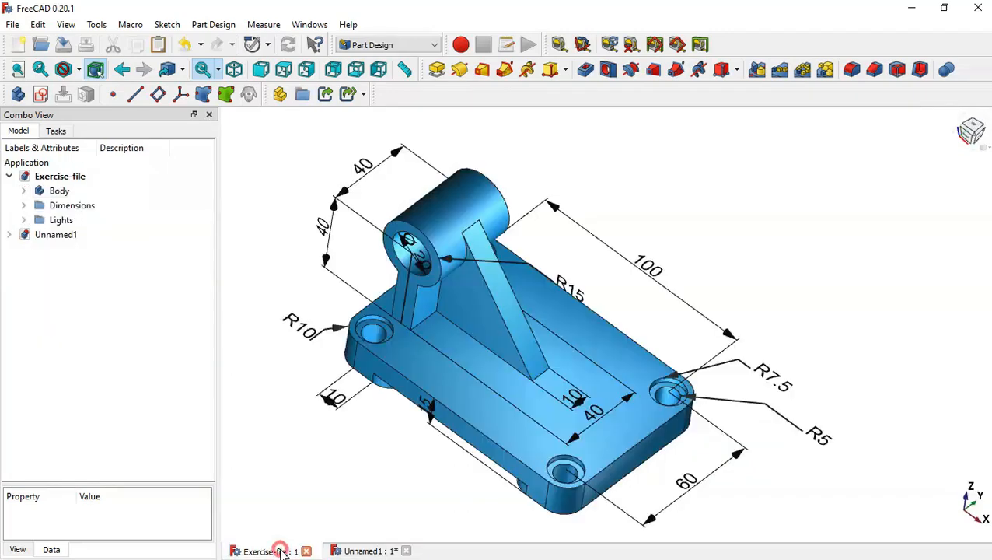
{"action": "left_click", "coordinate": [335, 551]}
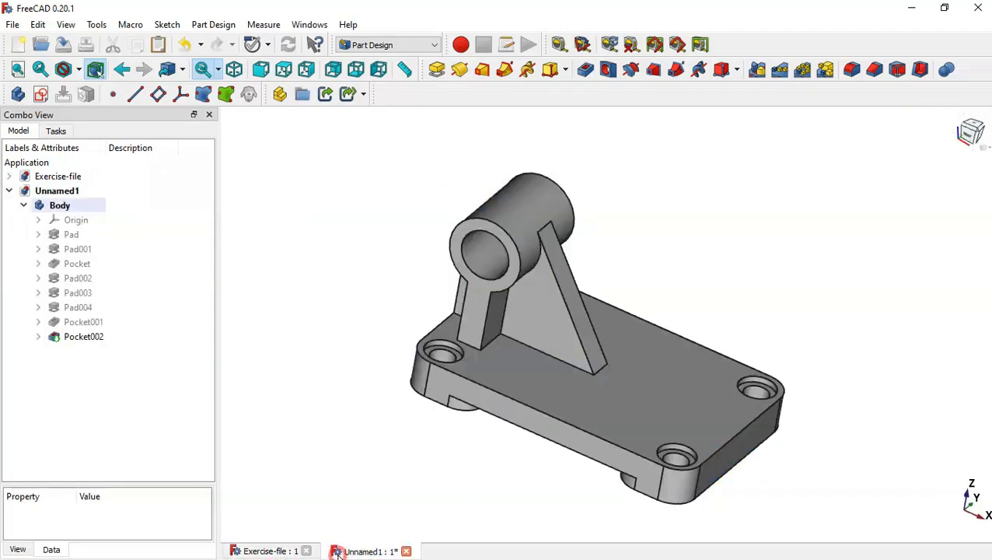
{"action": "middle_click_drag", "start_coordinate": [728, 458], "coordinate": [845, 413]}
{"action": "middle_click_drag", "start_coordinate": [758, 303], "coordinate": [682, 325]}
{"action": "left_click", "coordinate": [681, 324]}
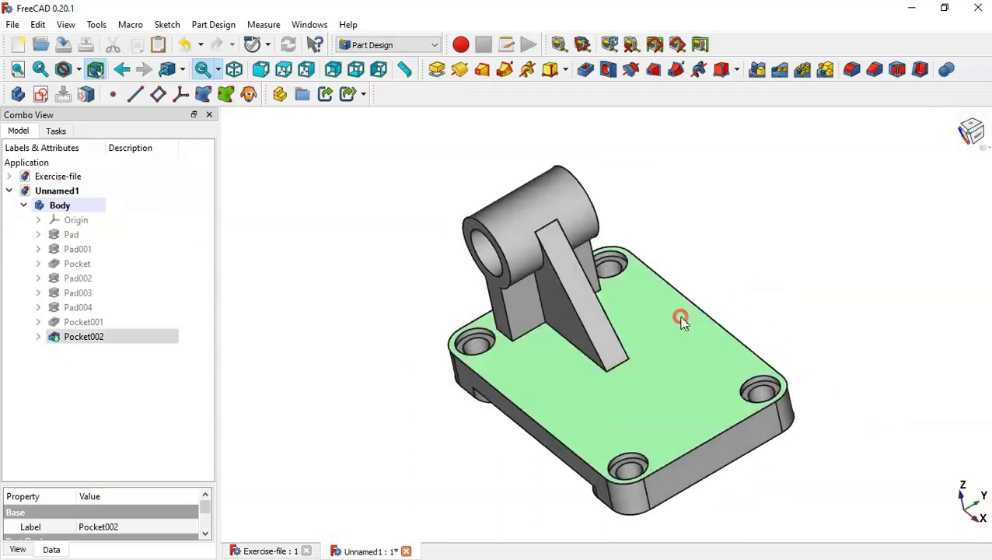
{"action": "left_click", "coordinate": [795, 297]}
{"action": "key", "text": "Home"}
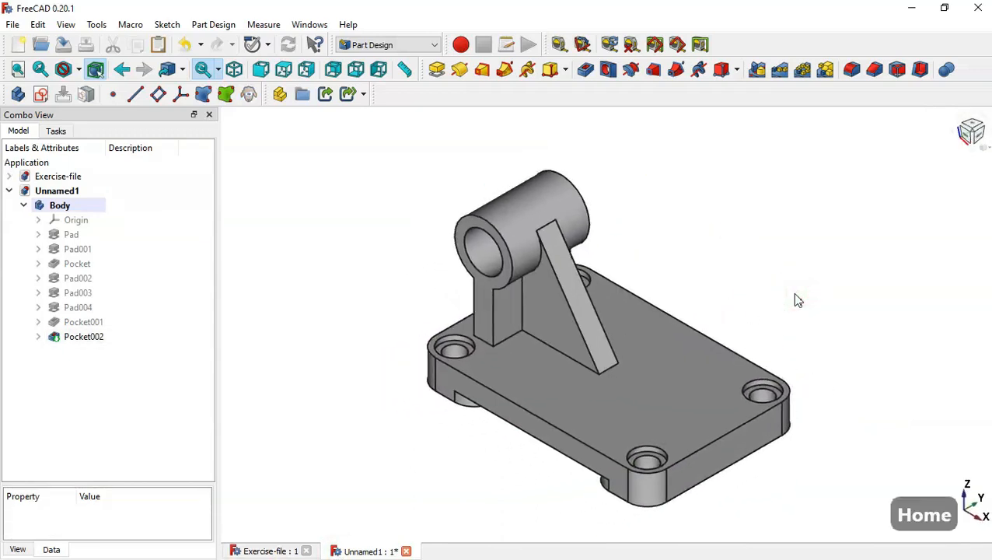